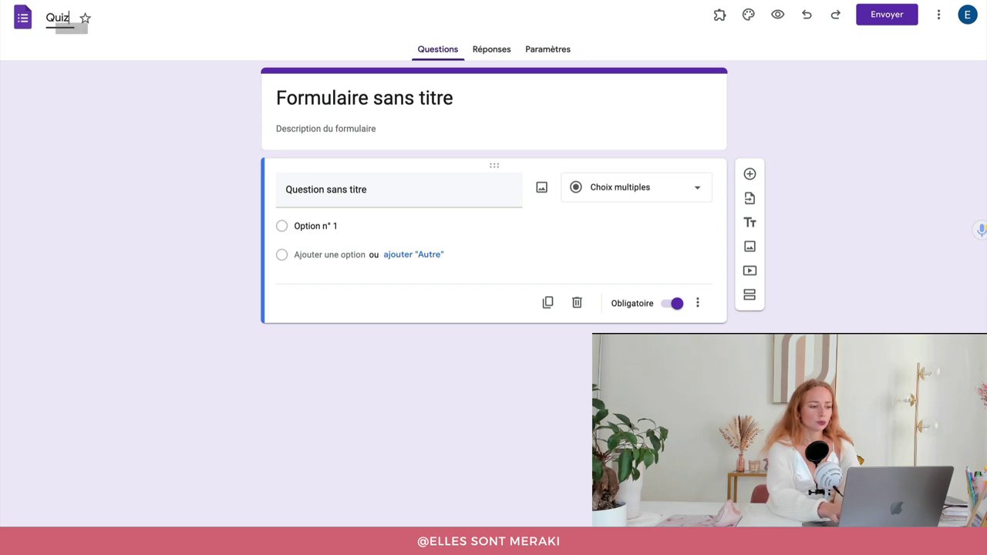
- Name the form "Quiz sur les modules 2 et 3" and enable its conversion into a graded quiz
text(les 2 et 3)
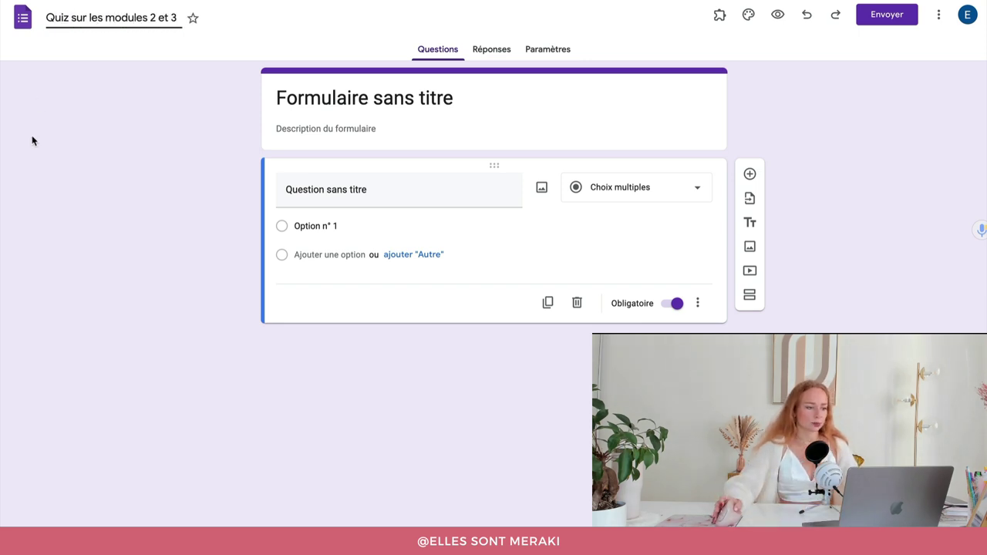
click(102, 146)
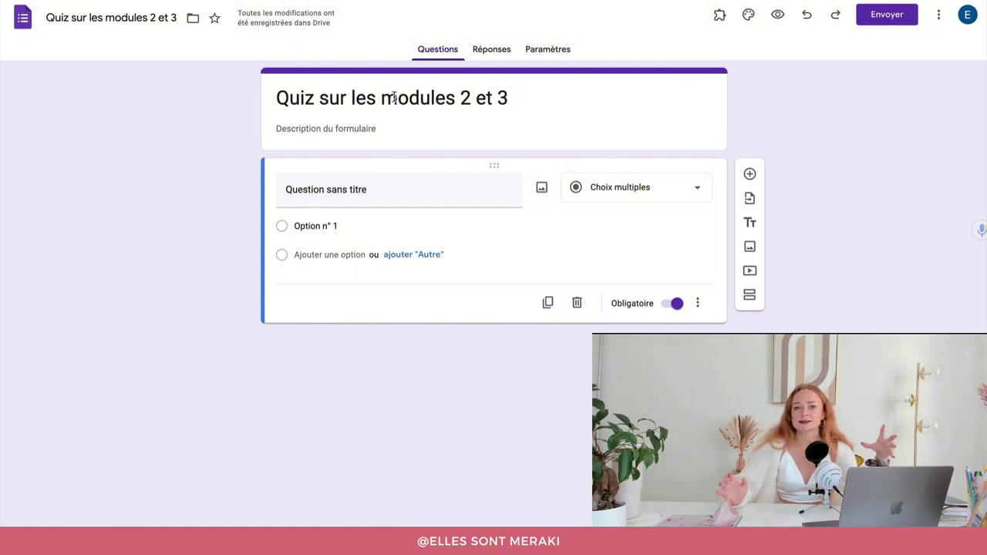
click(536, 53)
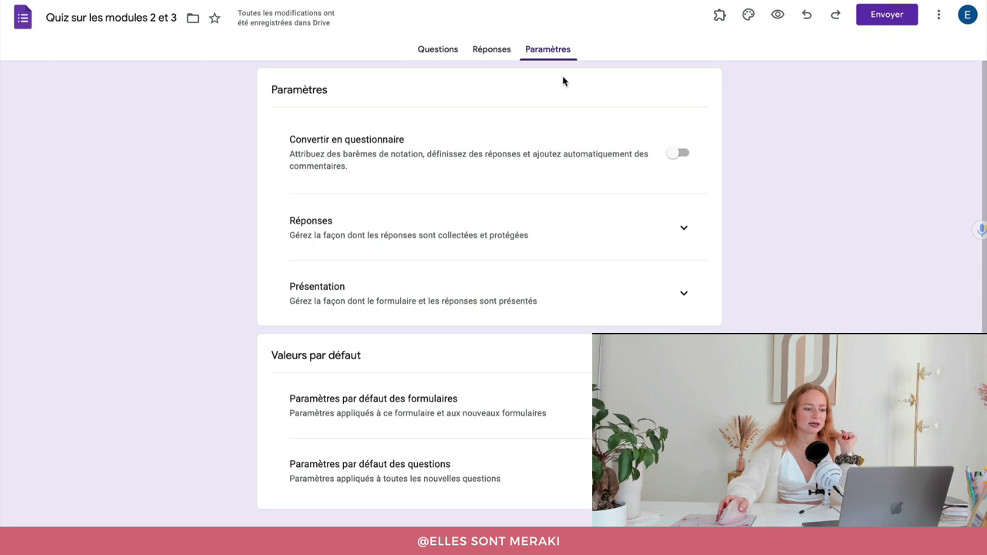
click(682, 157)
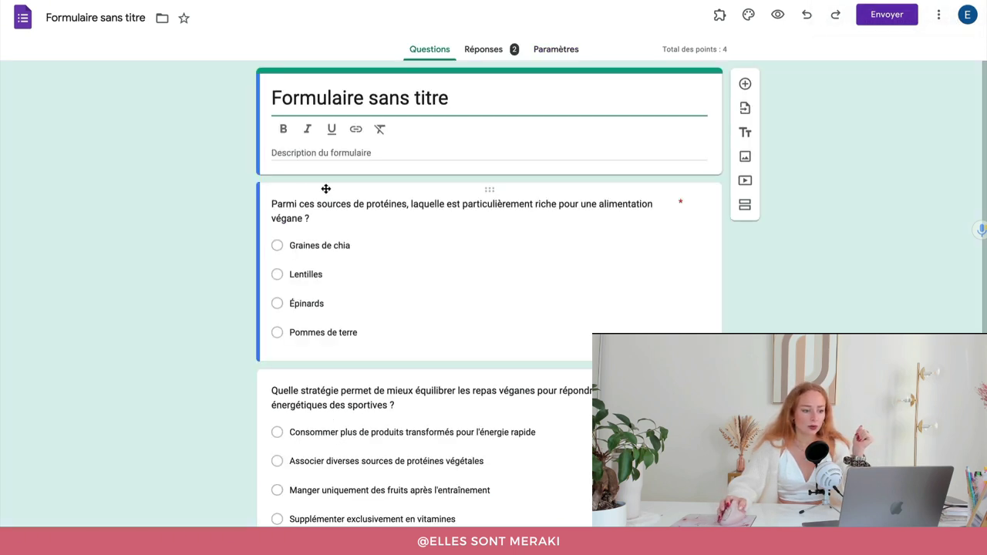
- Examine the questions and answer choices in the existing example quiz on vegan nutrition
scroll(222, 361, down, 2)
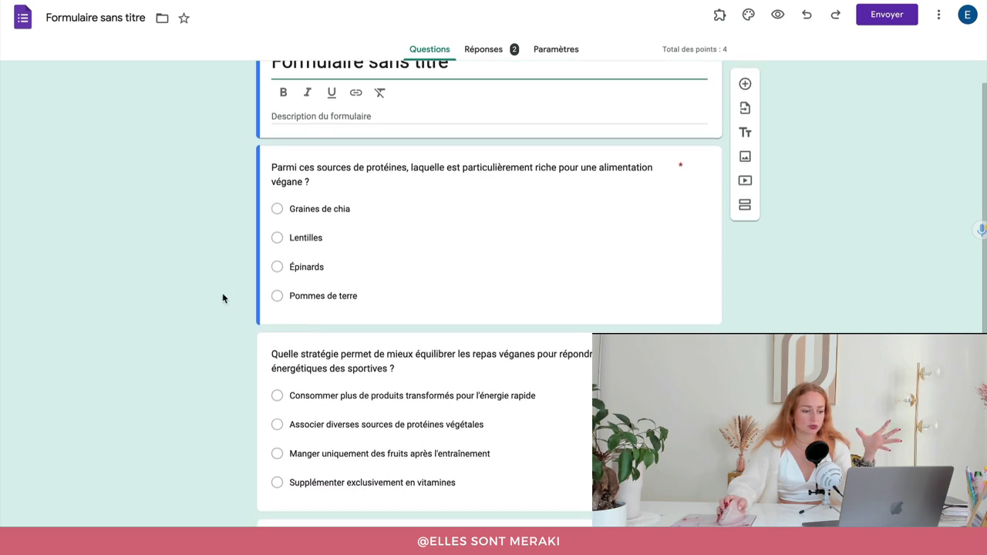
scroll(221, 293, down, 4)
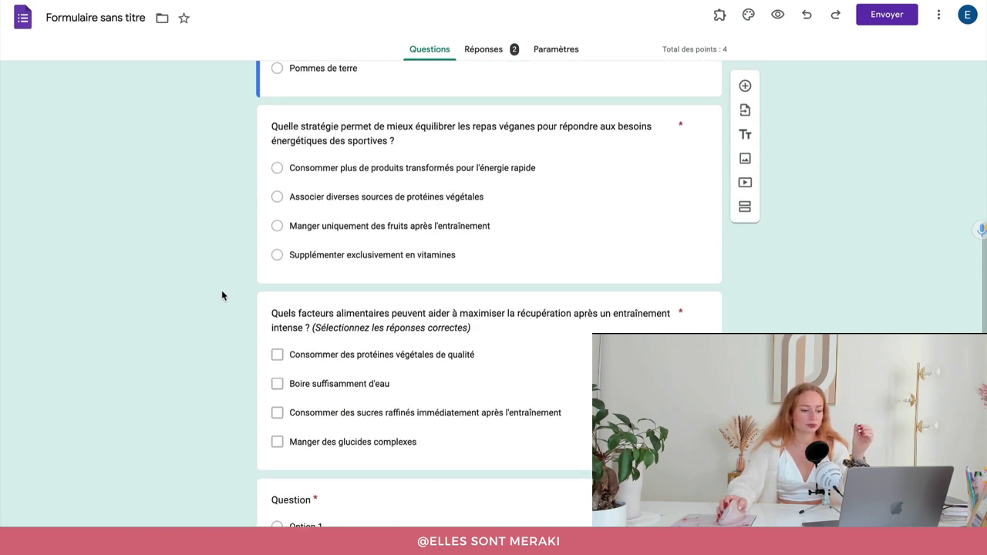
scroll(221, 290, up, 4)
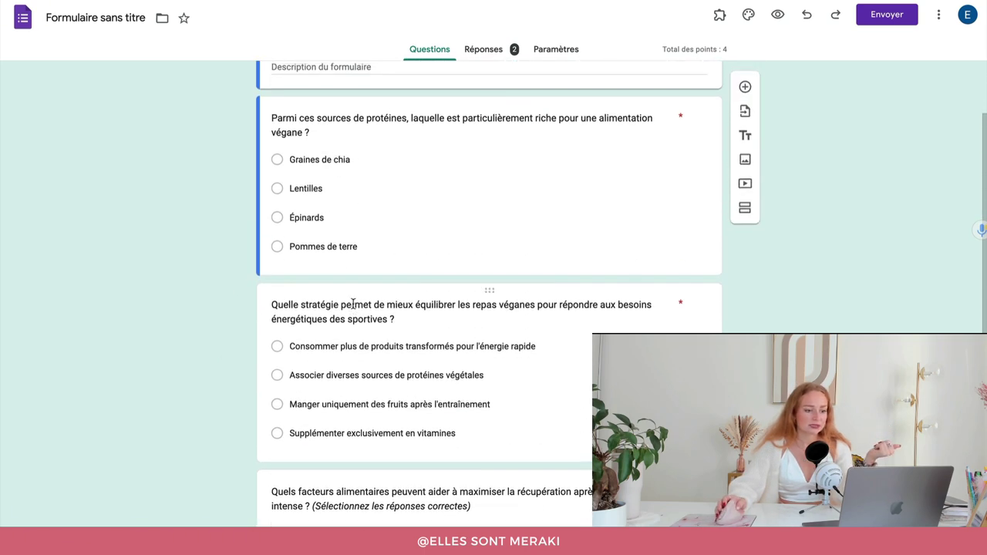
scroll(351, 306, up, 2)
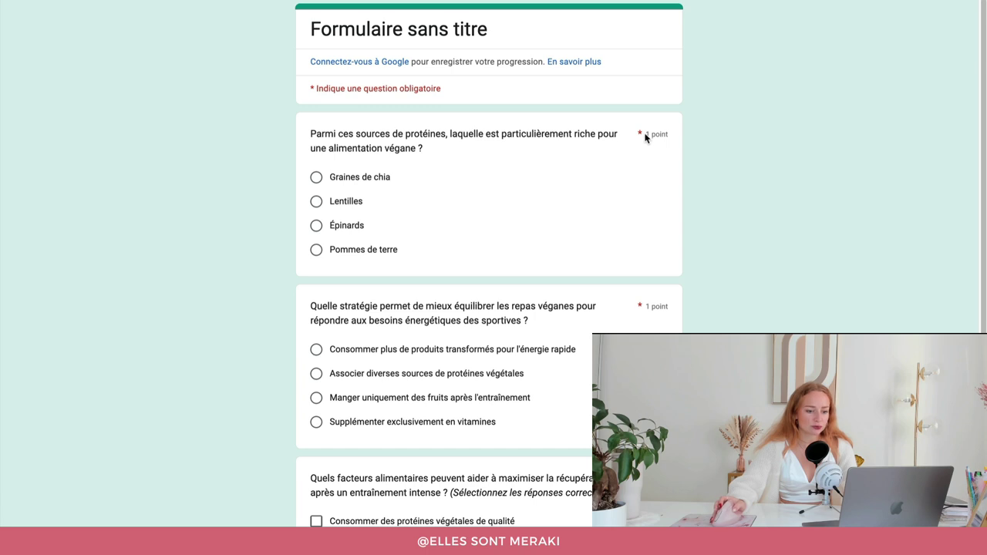
- Submit the example quiz with Lentilles, Manger uniquement des fruits après l'entraînement, Boire suffisamment d'eau, Manger des glucides complexes and Option 1 as answers
drag(645, 136, 670, 136)
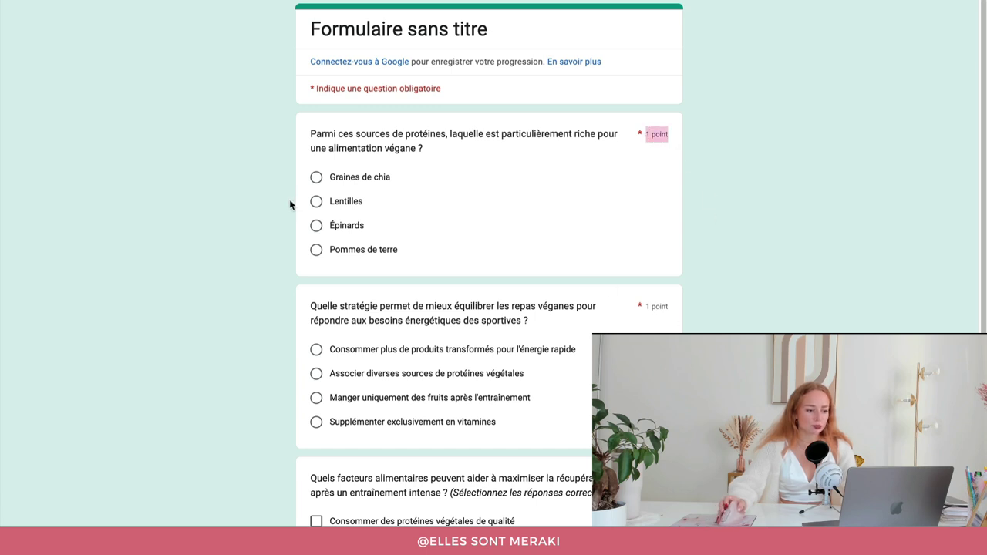
click(318, 202)
click(316, 399)
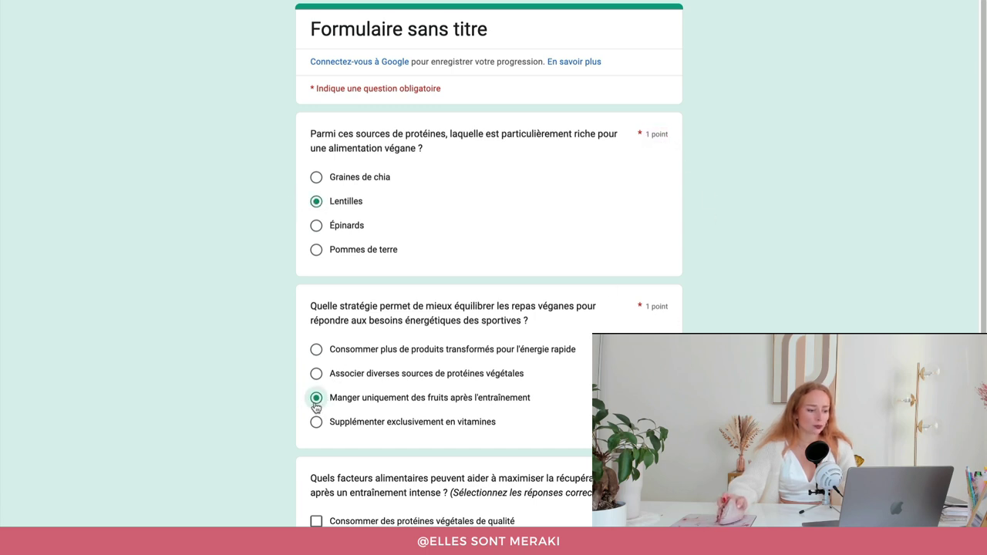
scroll(317, 407, down, 3)
click(316, 371)
click(317, 325)
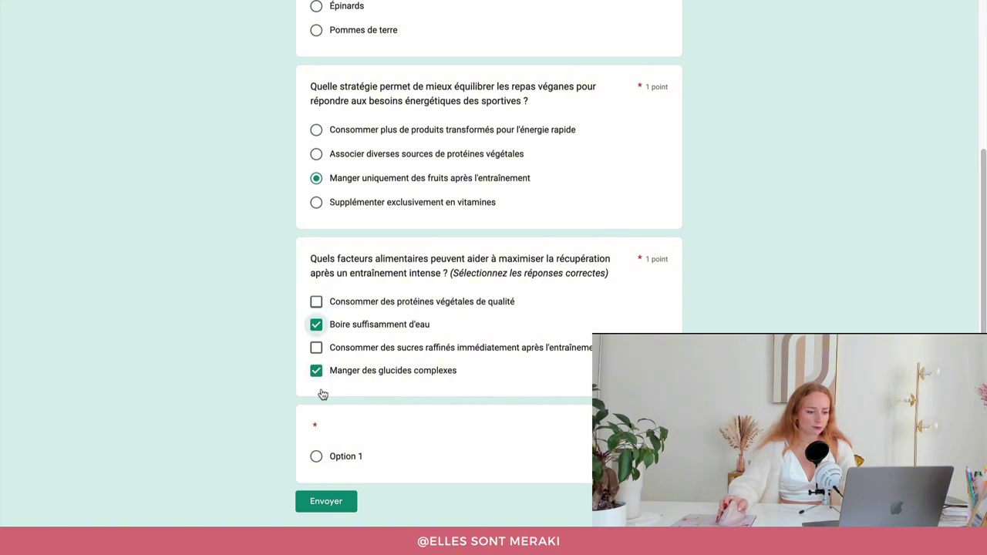
click(317, 456)
click(324, 501)
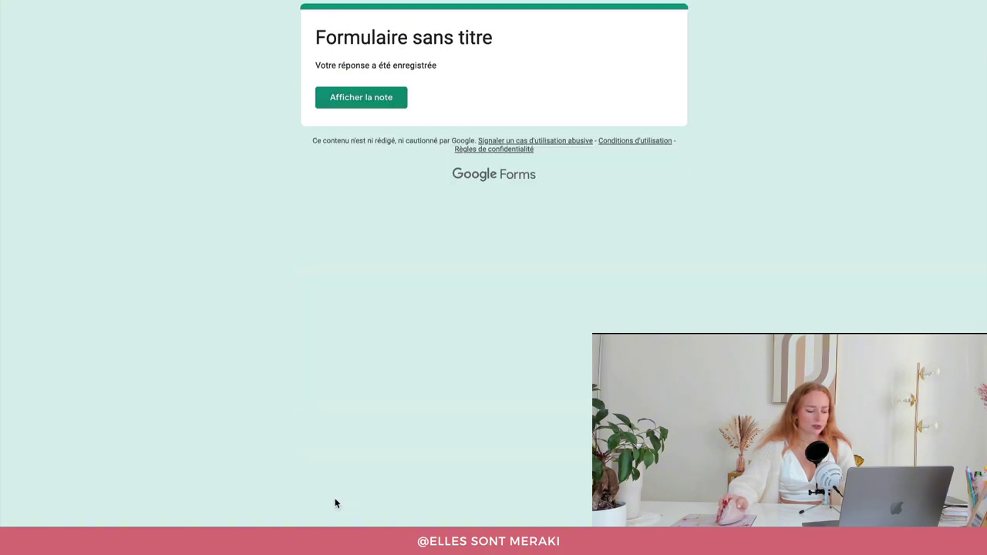
- Display the score of the submitted quiz and review the marking of each answer
click(382, 104)
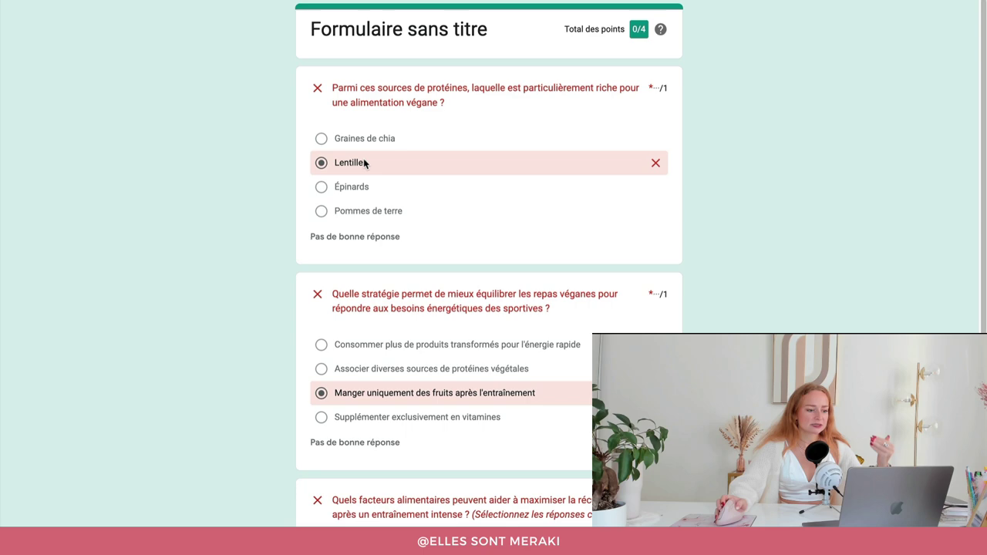
scroll(343, 249, down, 4)
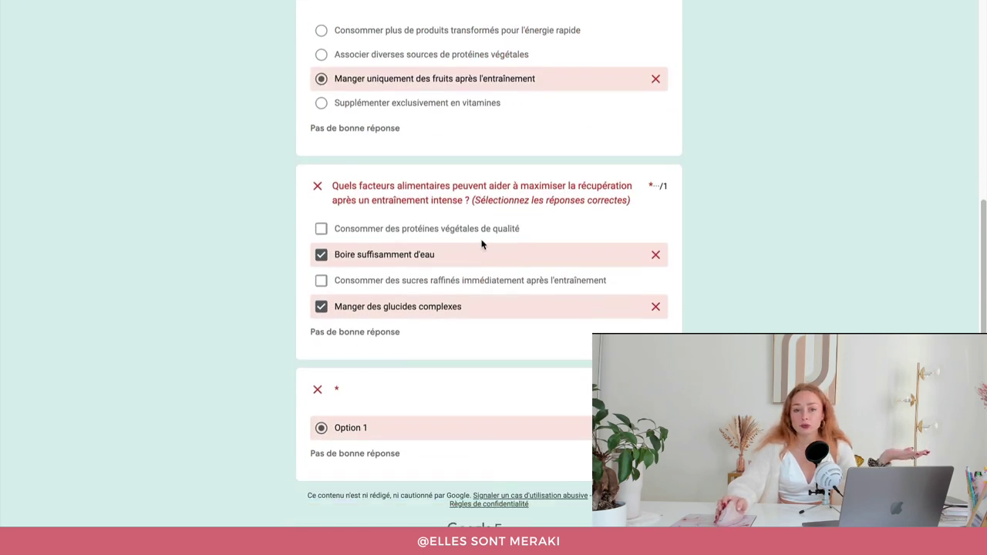
scroll(481, 243, up, 4)
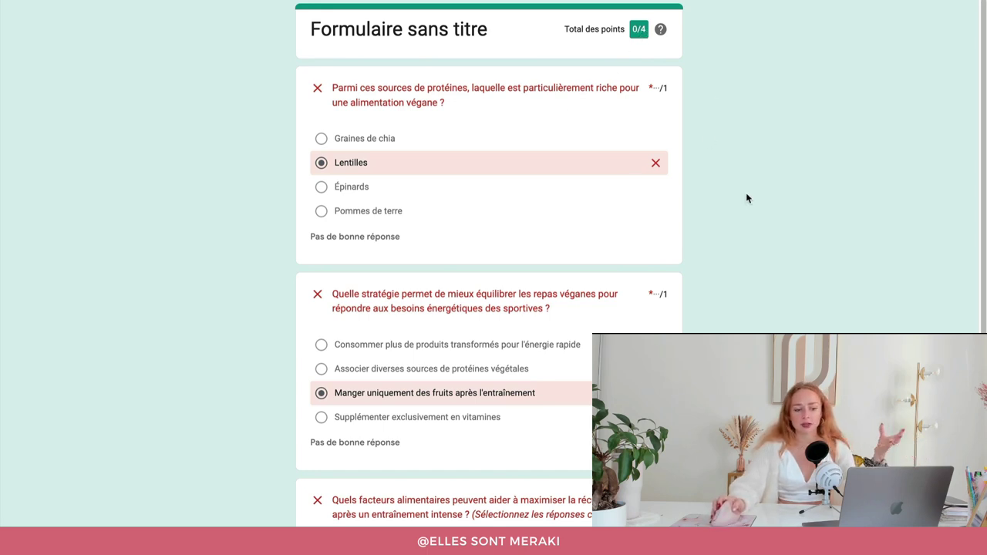
scroll(746, 200, down, 4)
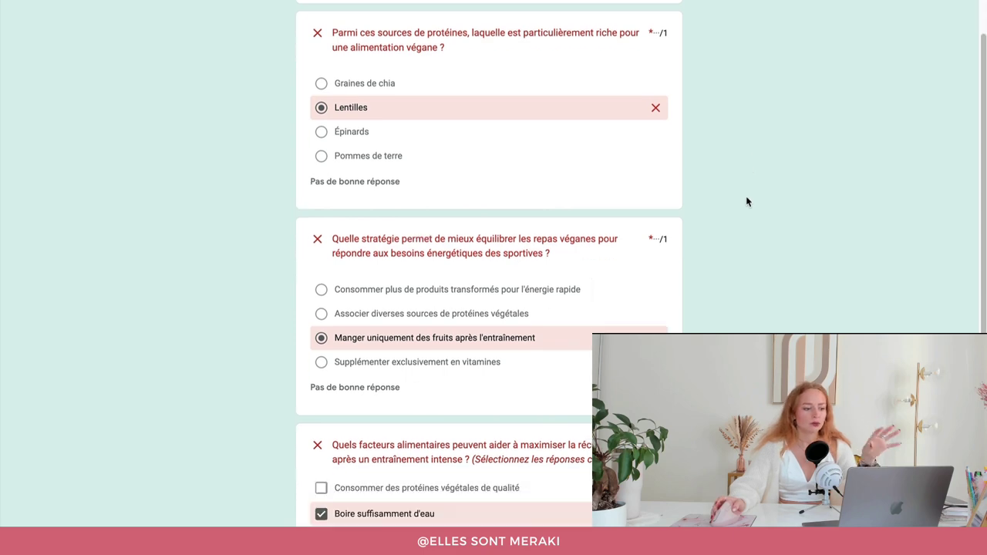
scroll(746, 199, up, 4)
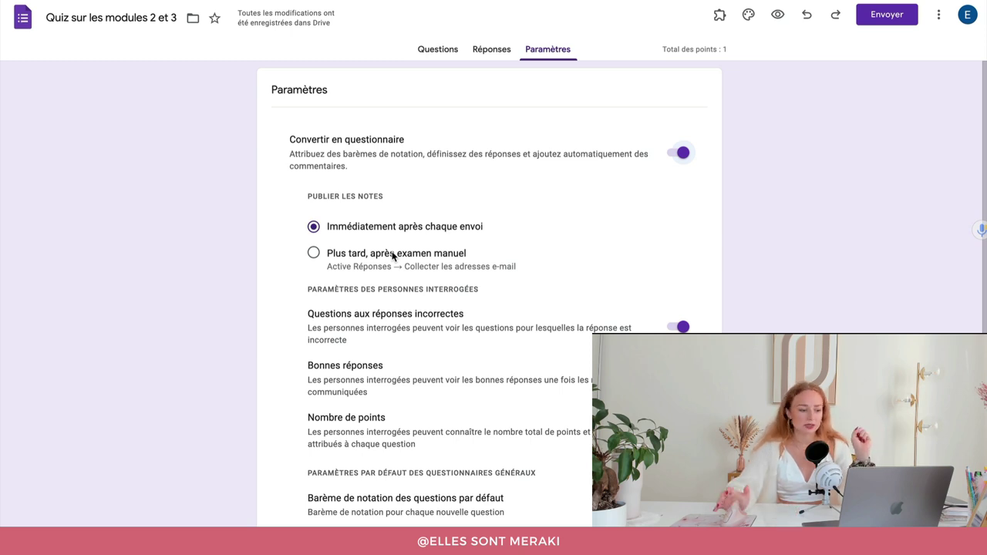
- In the new quiz's settings, review the grade release, respondent and default point options, and expand the Réponses section
scroll(448, 349, down, 1)
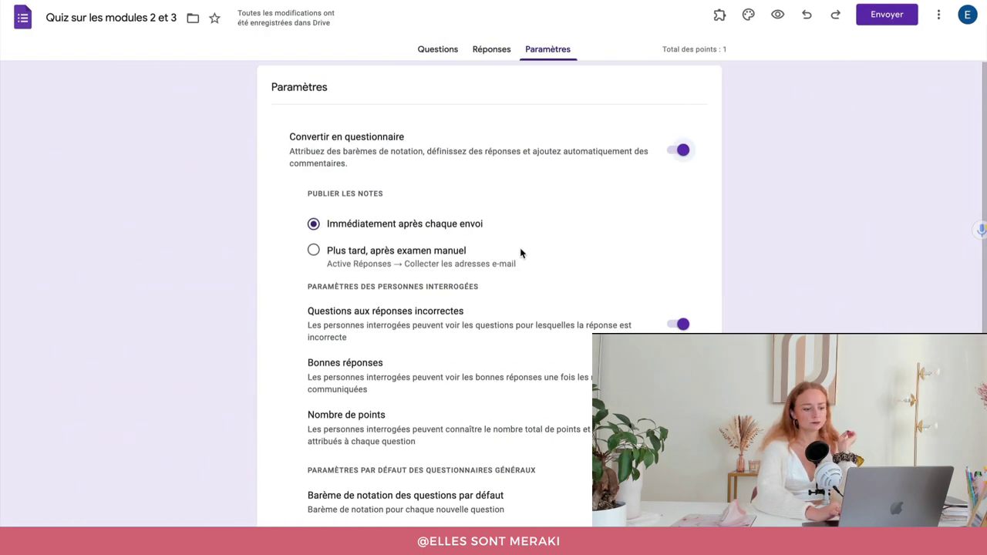
scroll(521, 254, down, 2)
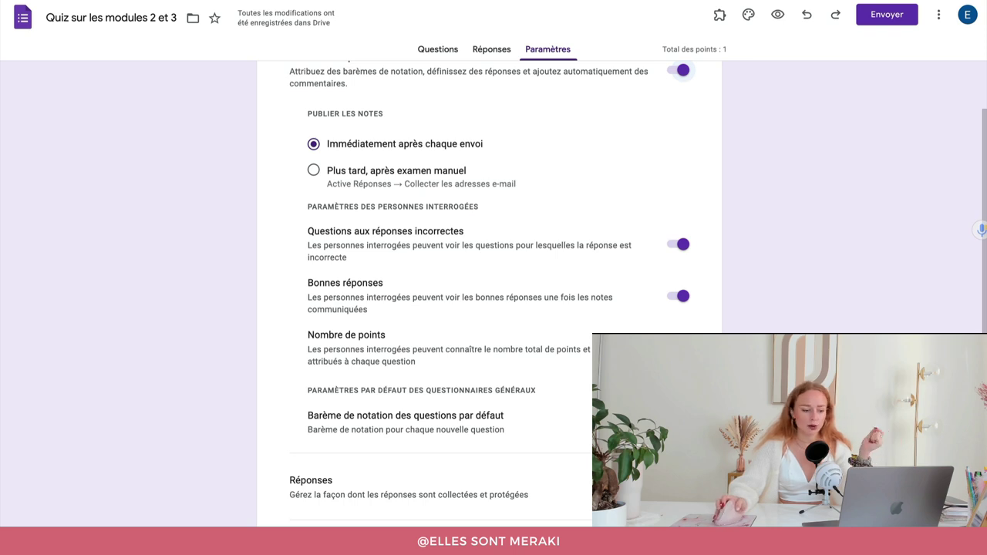
scroll(585, 426, down, 3)
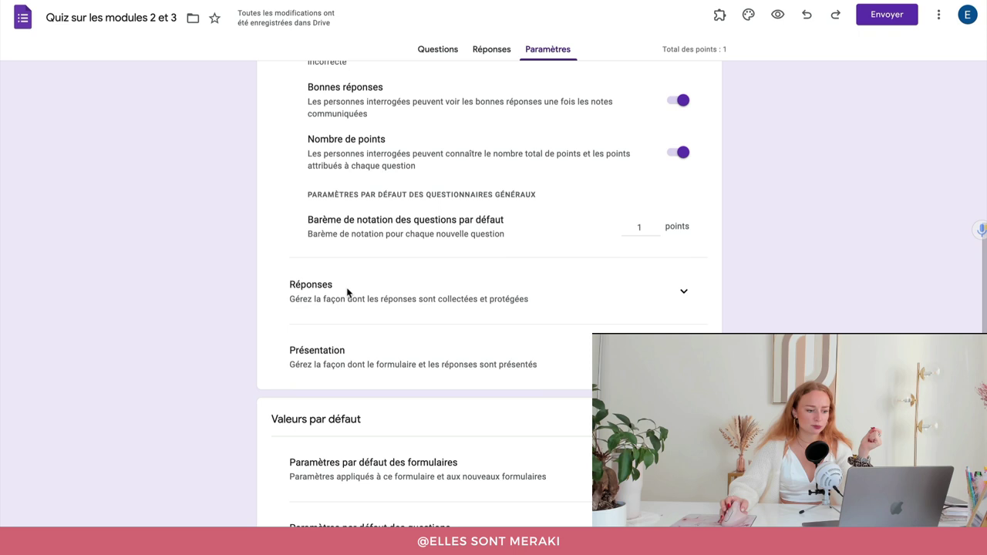
click(685, 294)
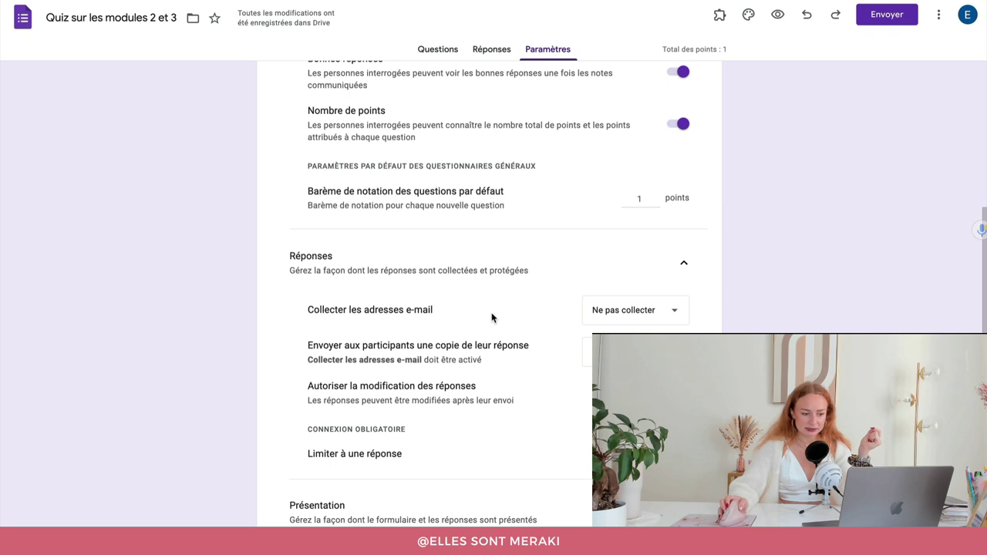
scroll(492, 318, down, 1)
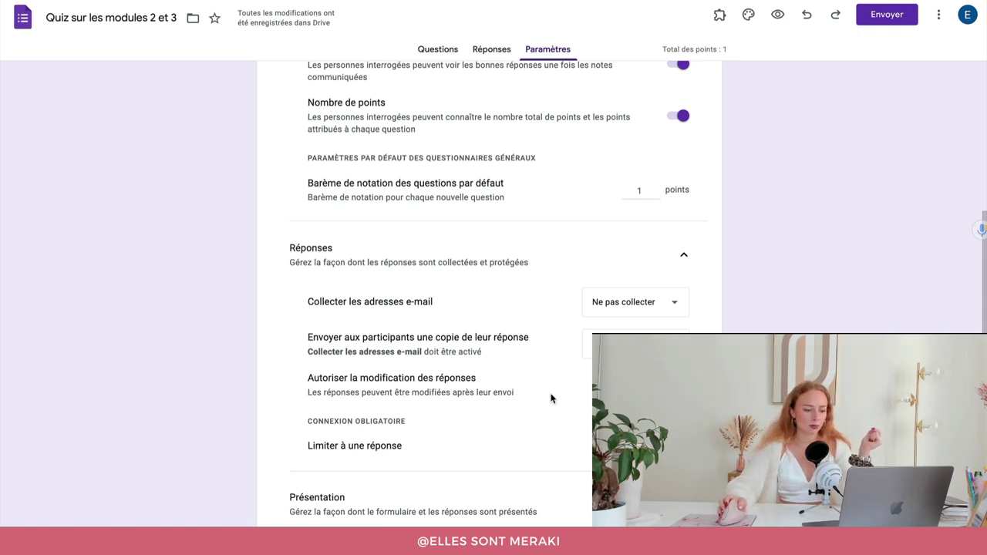
- Expand the Présentation settings and review the form display and after-submission options
scroll(550, 399, down, 3)
click(546, 293)
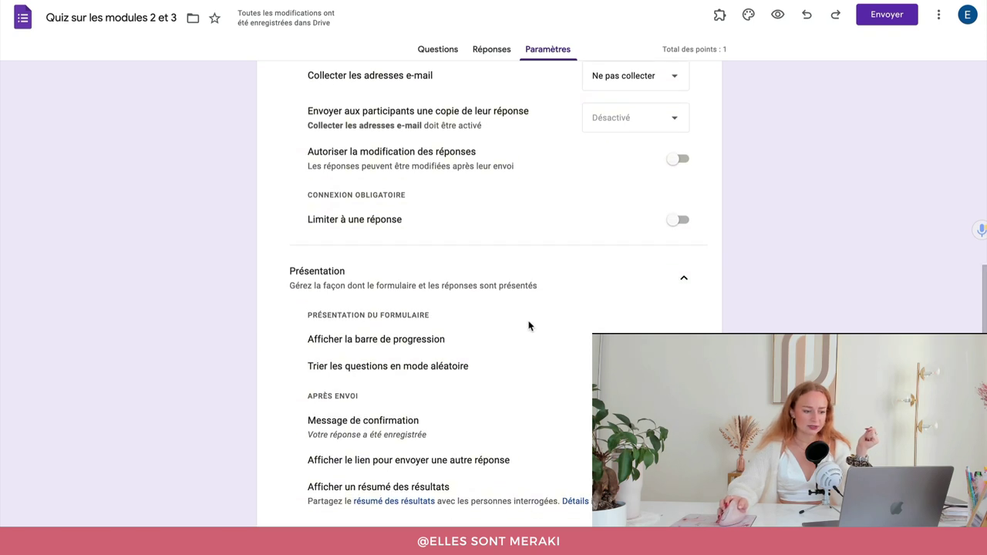
scroll(530, 326, down, 1)
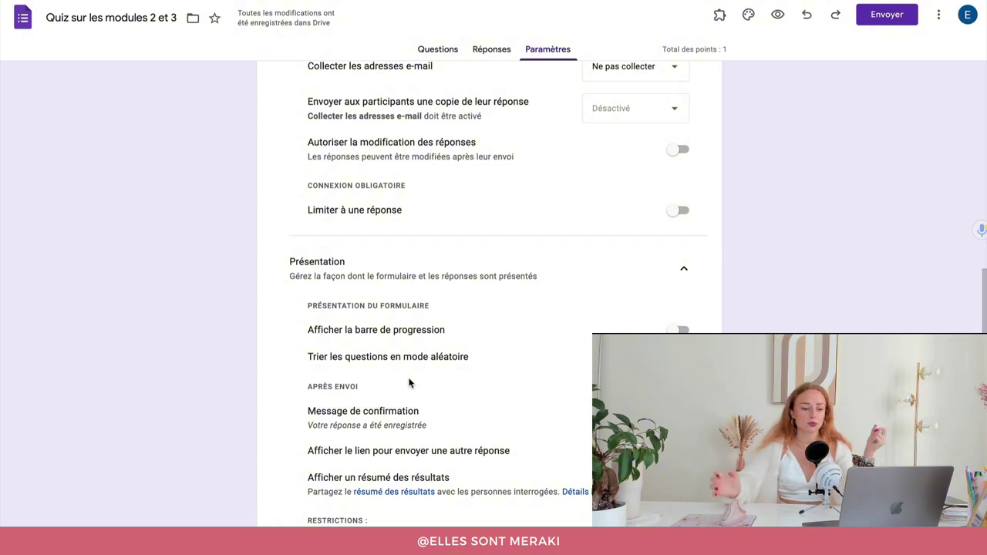
scroll(424, 385, down, 1)
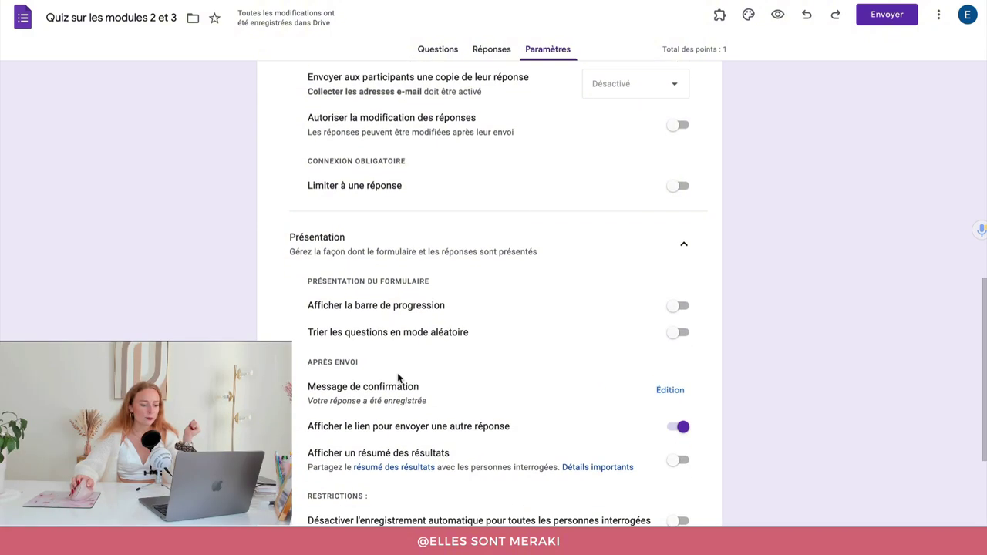
scroll(305, 395, down, 1)
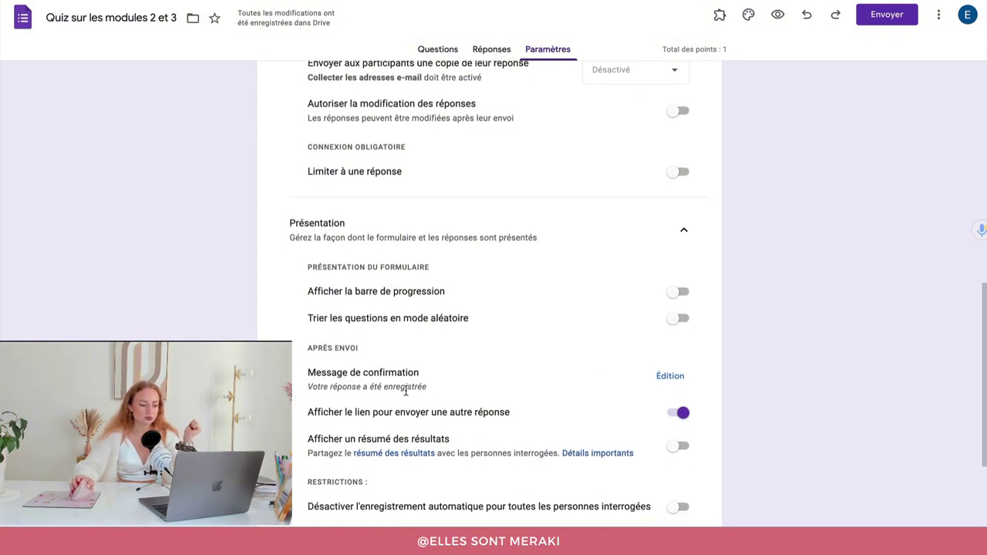
- Set the confirmation message to "Bravo ! Maintenant clique sur "Voir les résultats" pour découvrir ta note" and save it
drag(429, 388, 301, 394)
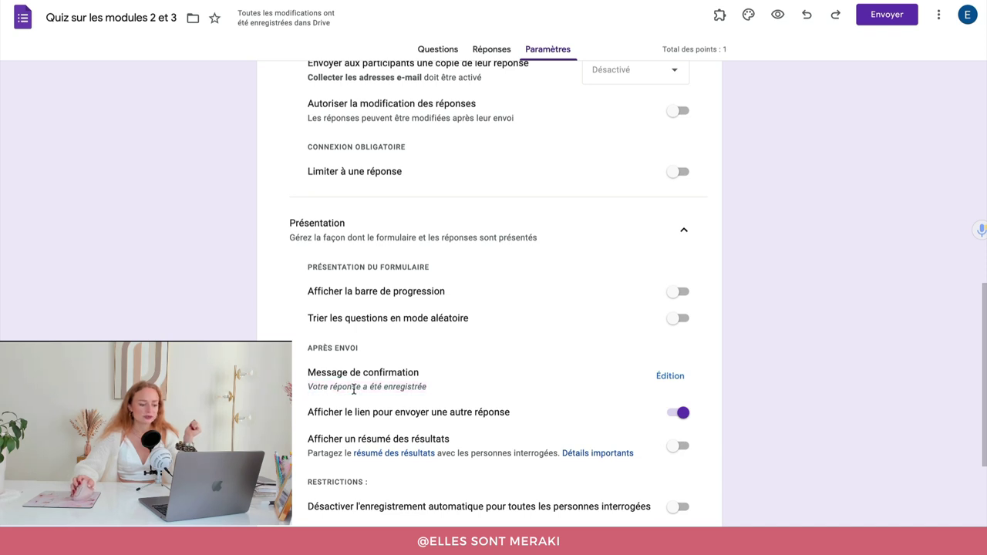
click(670, 377)
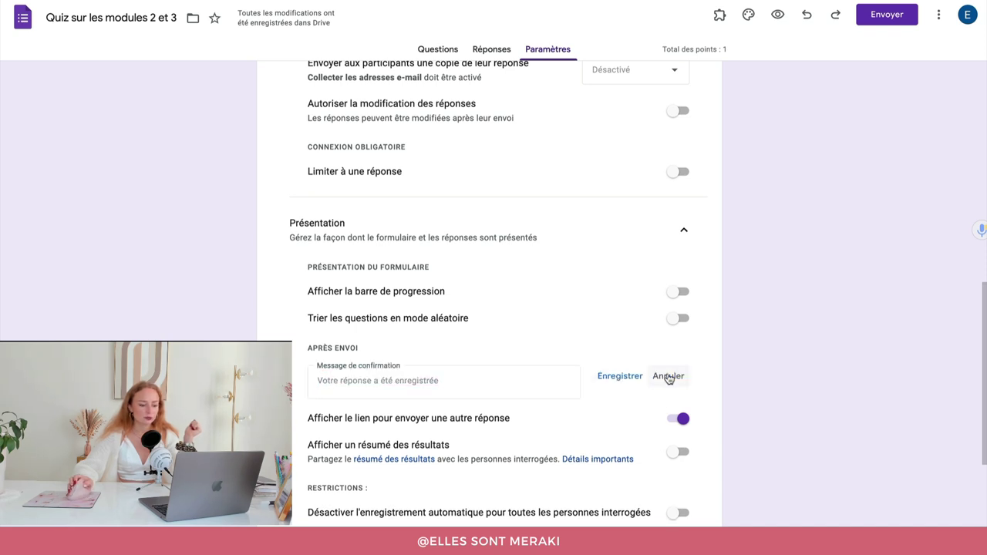
click(497, 391)
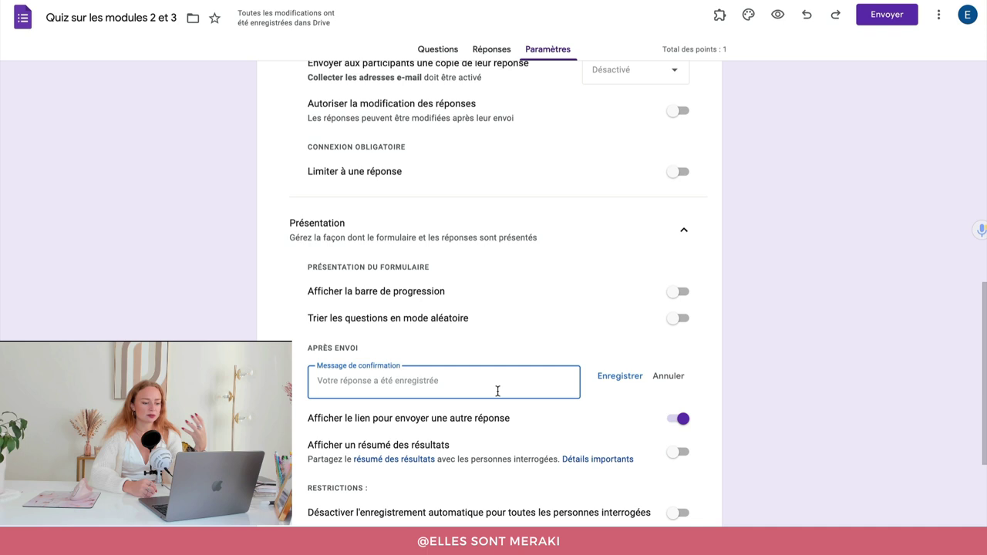
text(Brav)
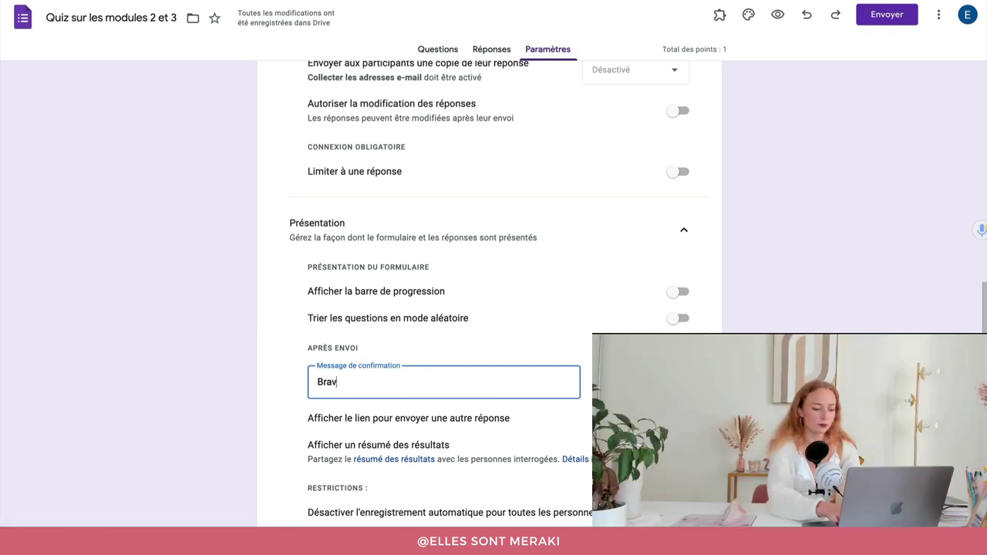
text(o ! Maintenant )
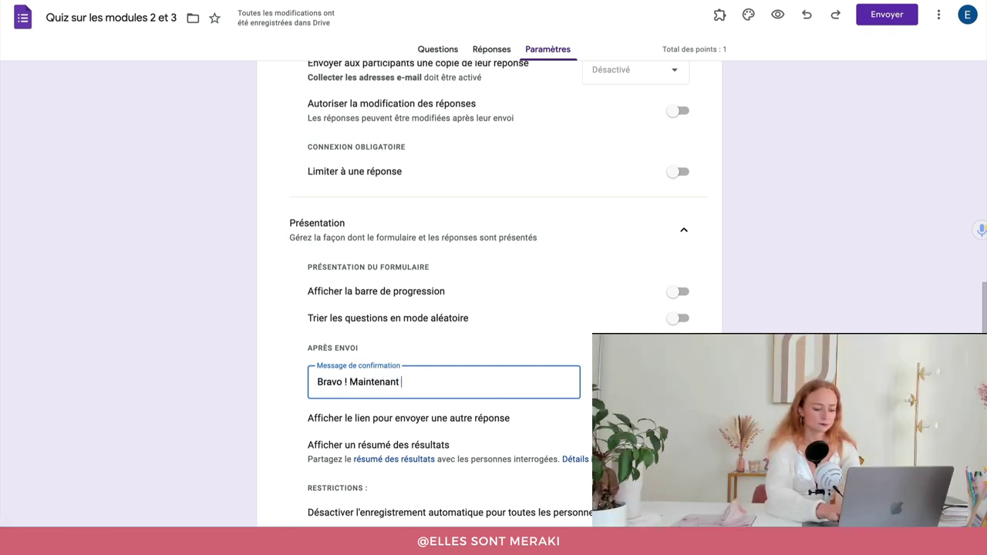
text(clique sur "Voir les résu)
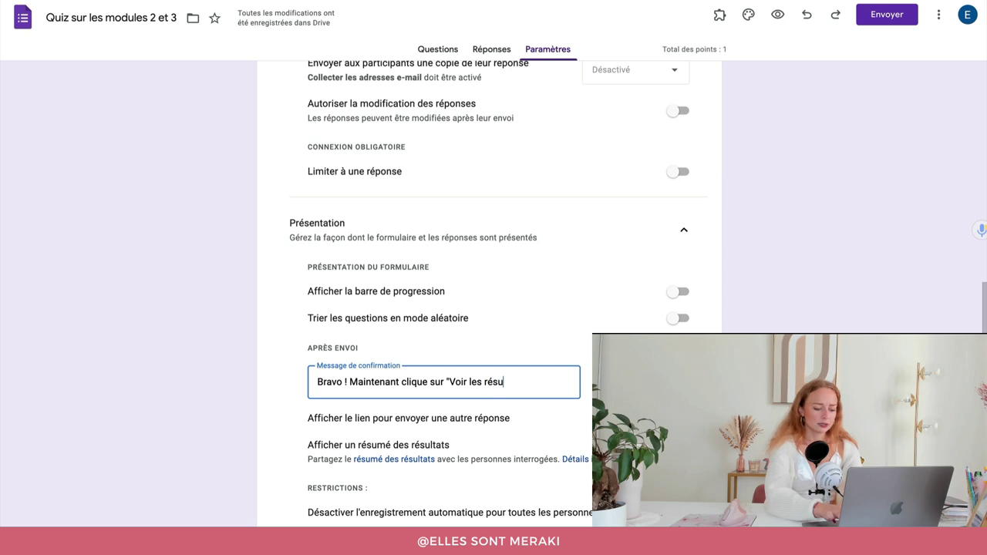
text(ltats" pour découvrir ta note)
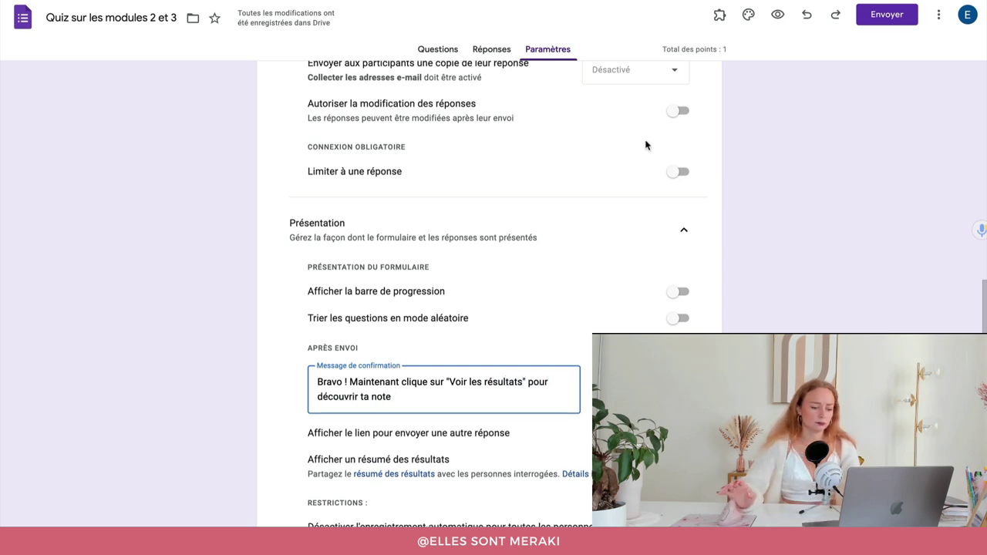
- Turn off the display of the link for submitting another response
click(409, 420)
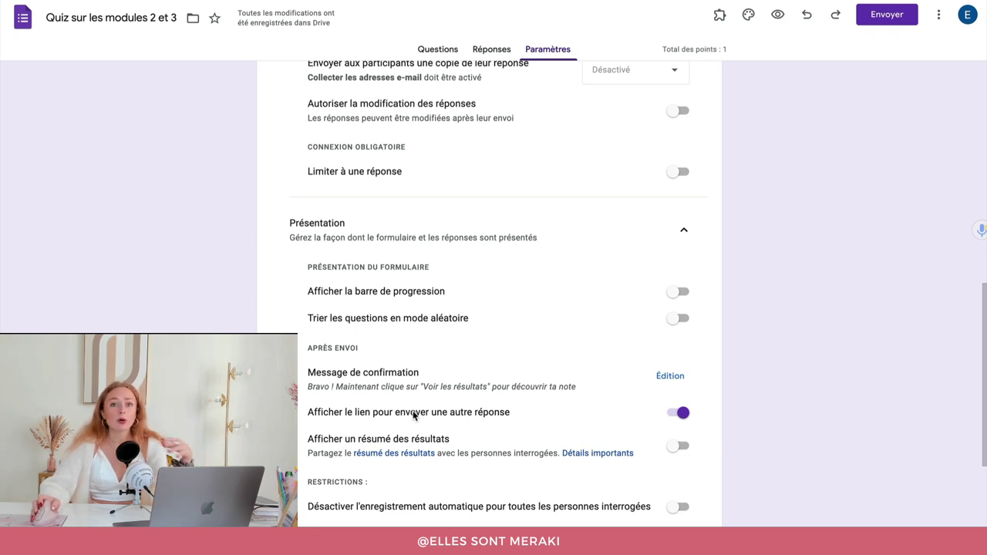
click(679, 417)
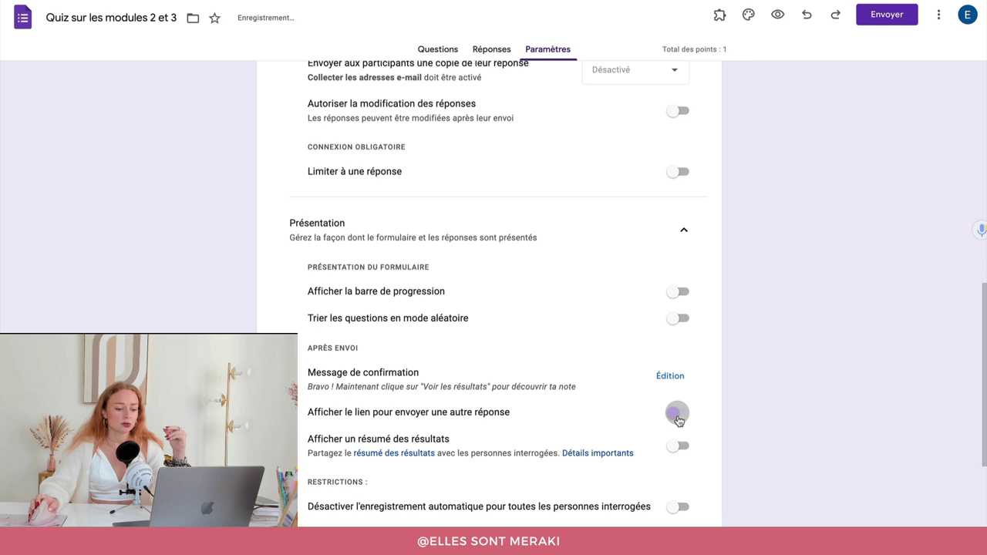
- Expand the default form and question settings and review the e-mail collection and required-question options
scroll(683, 428, down, 1)
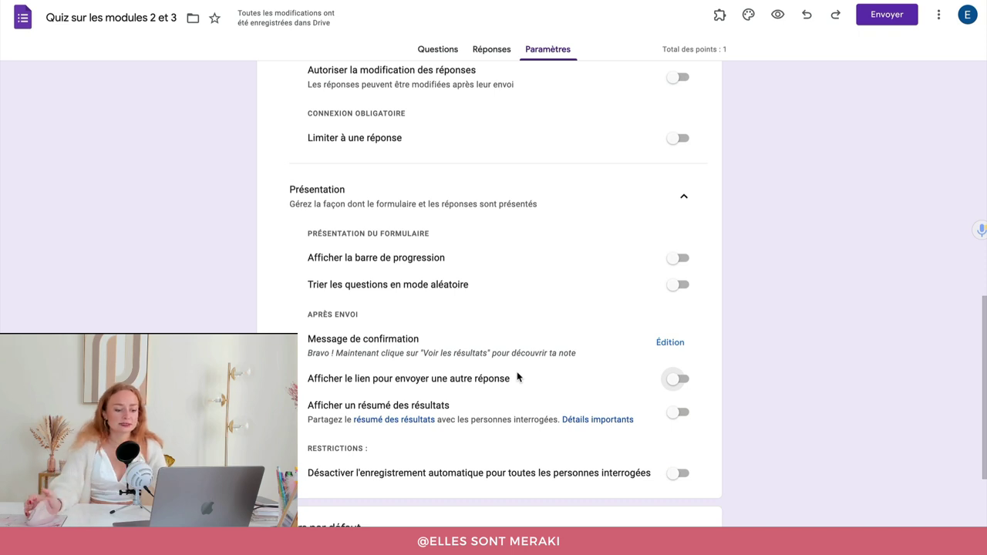
scroll(682, 405, down, 3)
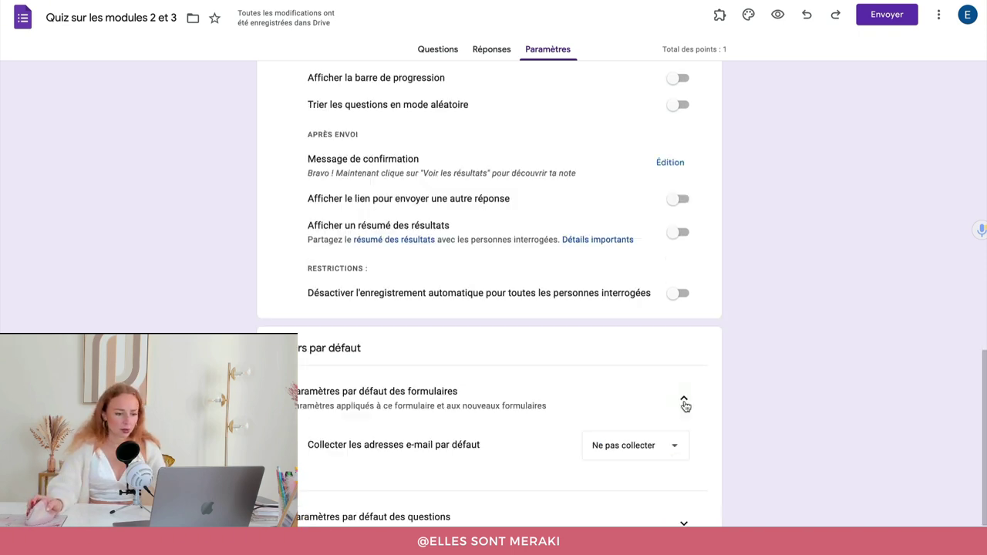
click(683, 463)
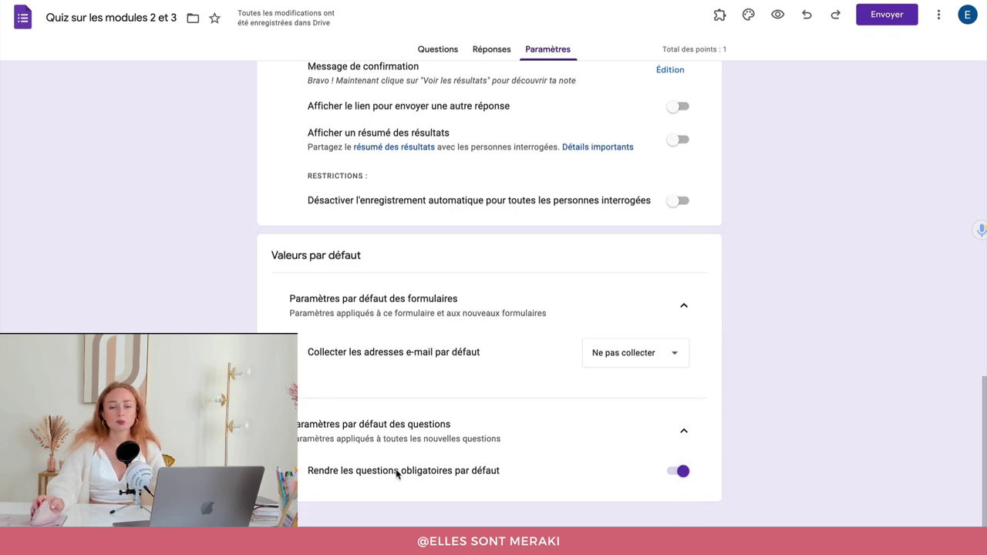
scroll(483, 375, up, 10)
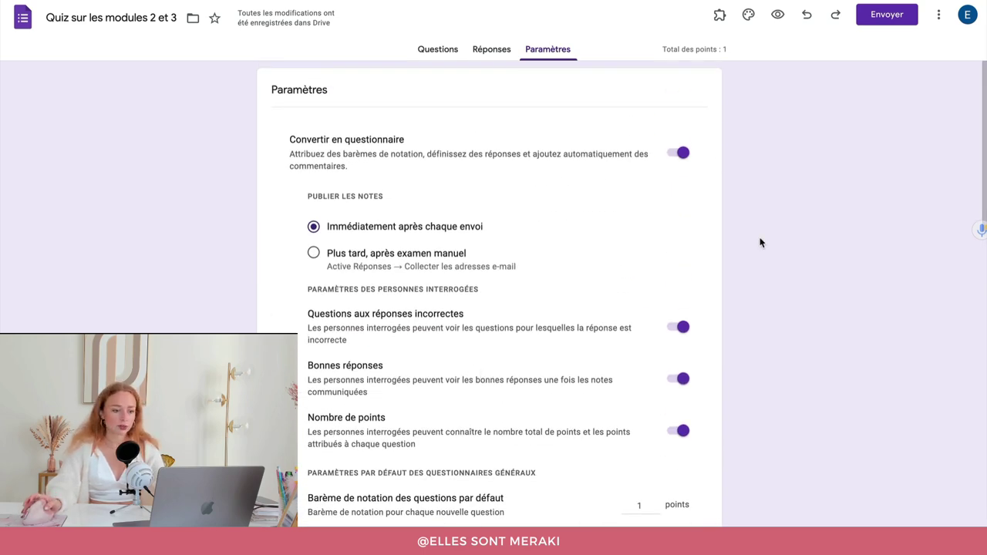
- Replace the form's displayed title with "Découvres où tu en es par rapport à la formation"
click(442, 54)
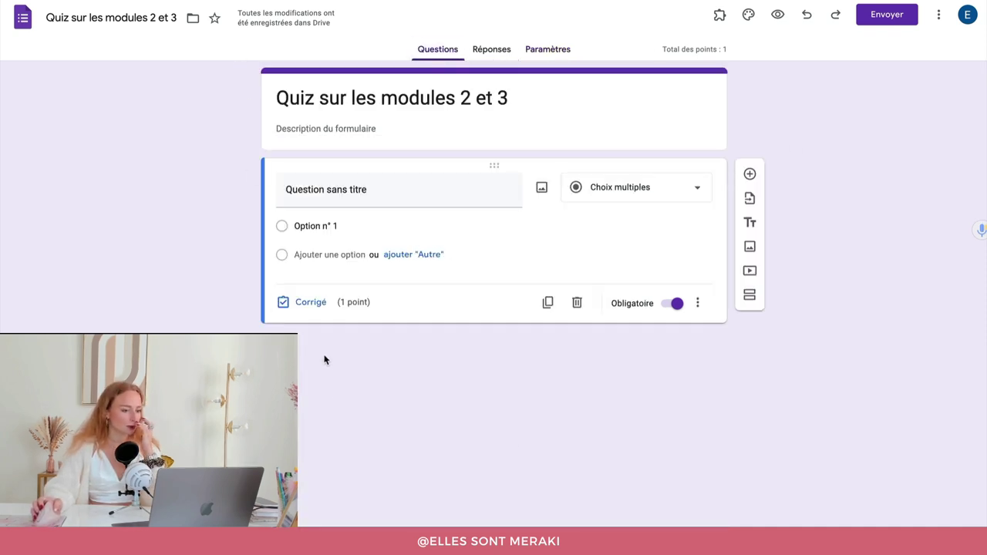
click(319, 99)
triple_click(319, 99)
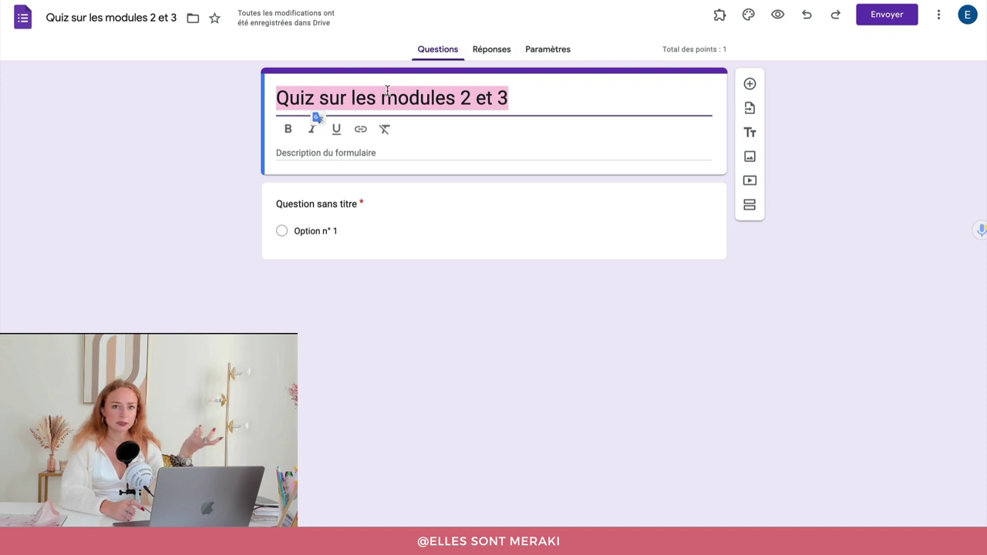
text(Découvrez )
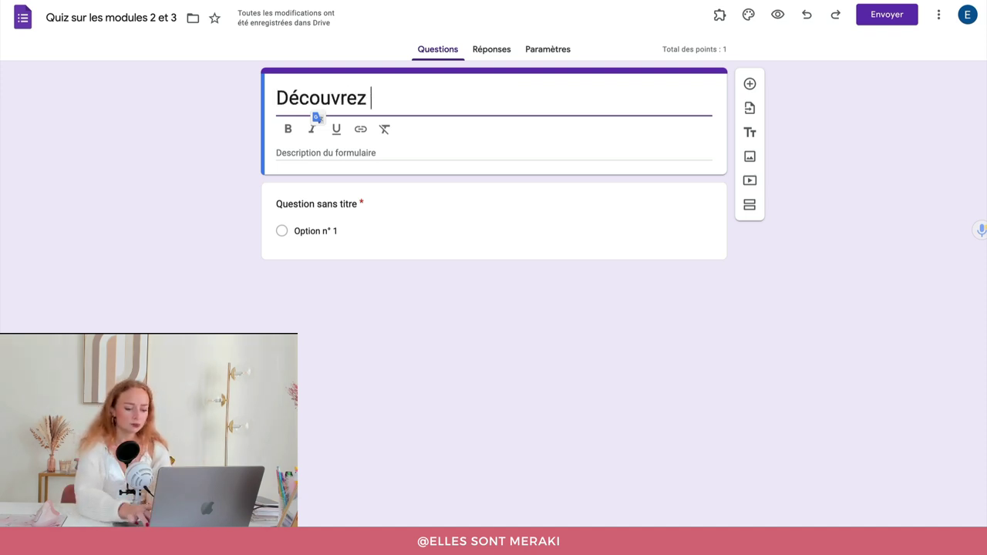
text(où)
key(BackSpace)
key(BackSpace)
key(BackSpace)
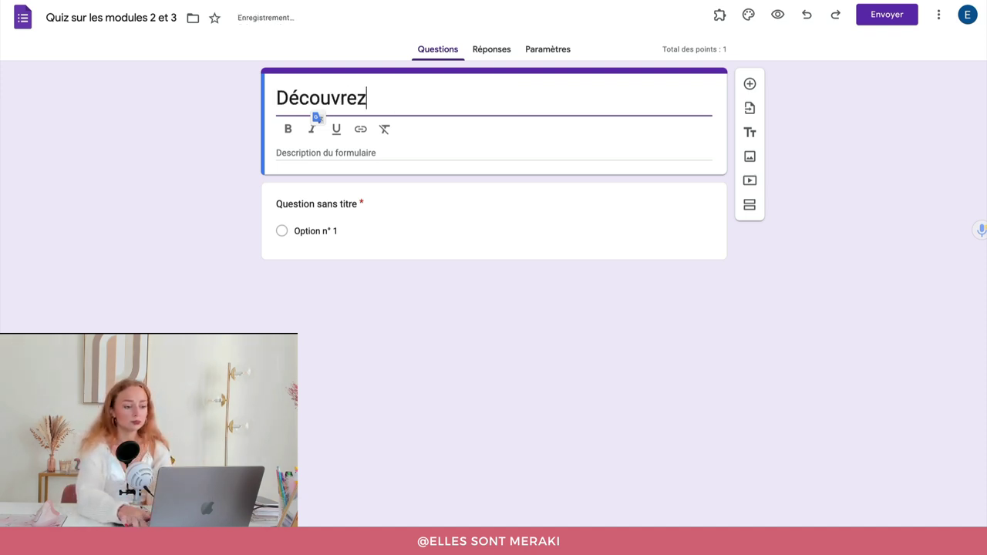
key(BackSpace)
text(s ù)
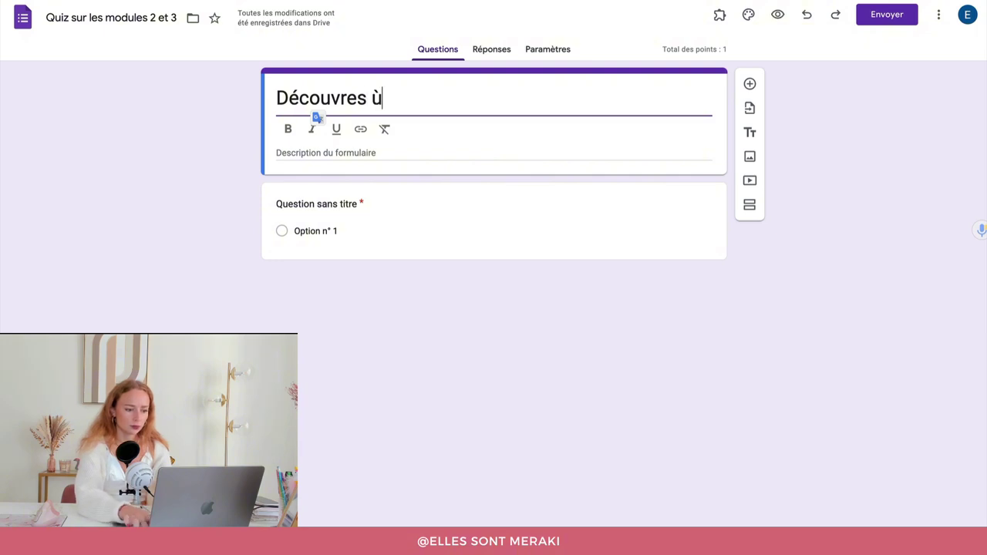
key(BackSpace)
text(om)
key(BackSpace)
text(ù tu ne)
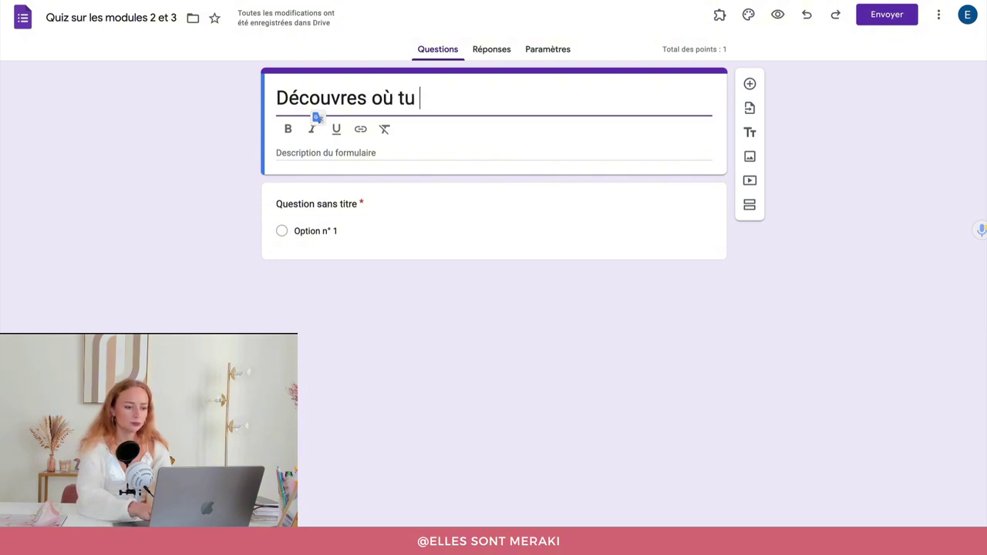
key(BackSpace)
key(BackSpace)
text(en est)
key(BackSpace)
text(par rappo)
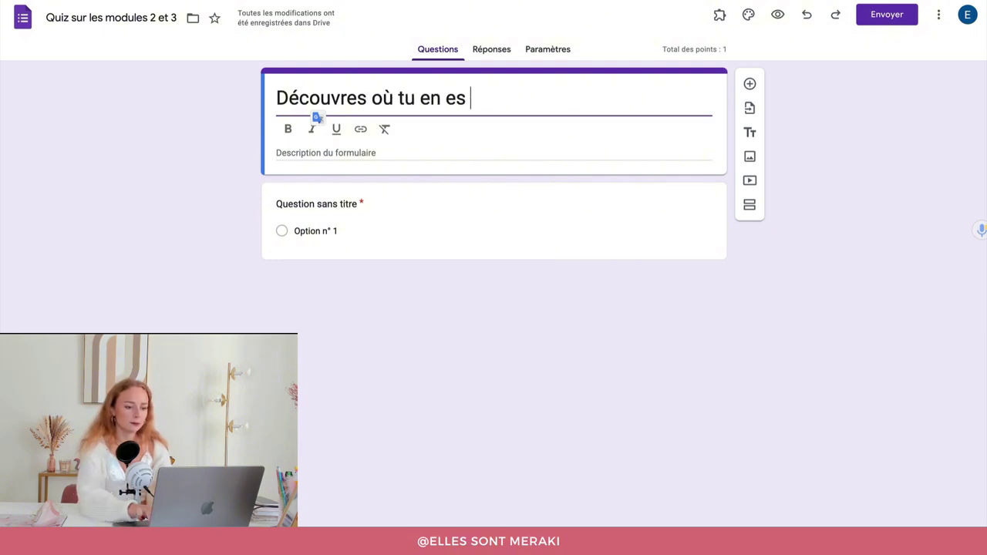
text(rt à la formation)
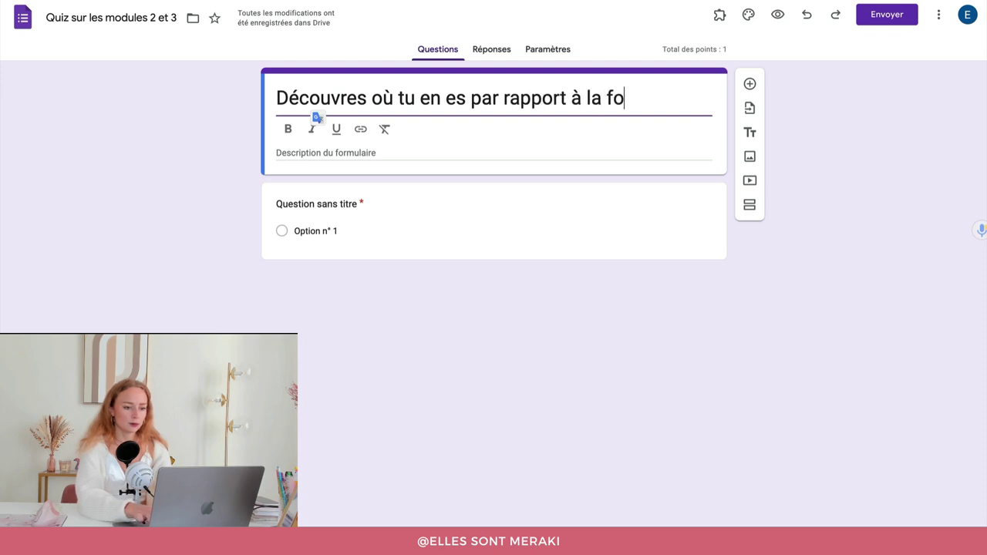
- Set the form description to "Ce quiz te permettra d'évaluer tes connaissances par rapport aux derniers modules de formation..."
click(310, 156)
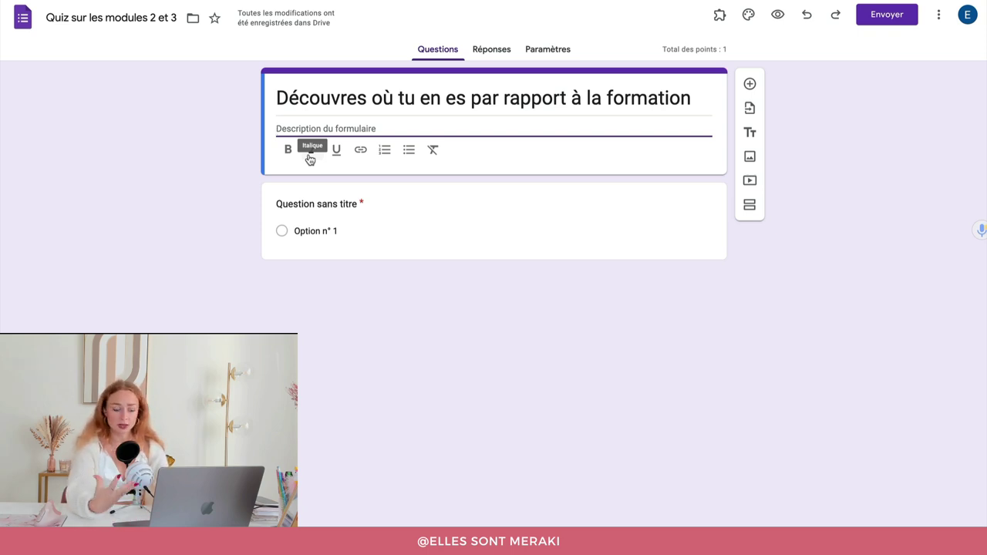
text(Ce quiz te)
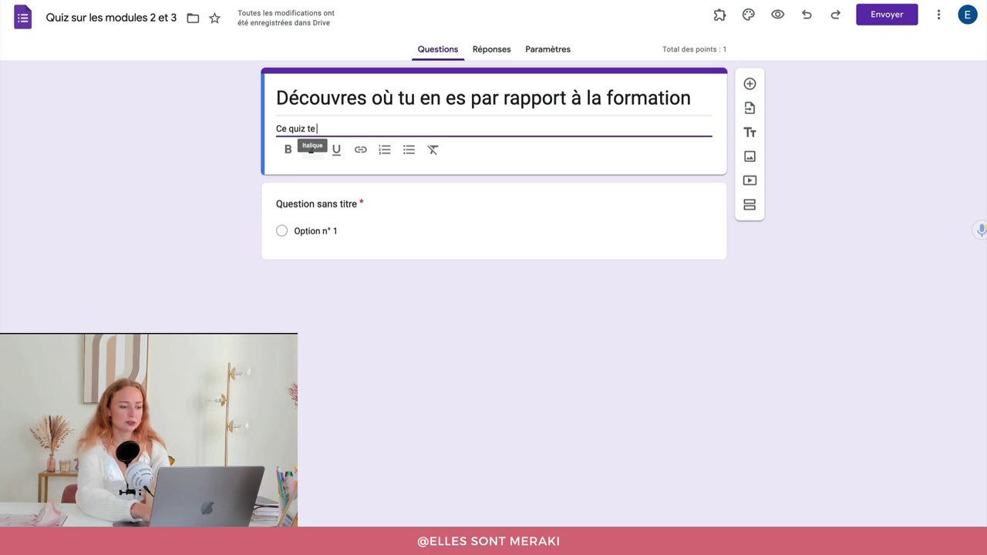
text( permettr)
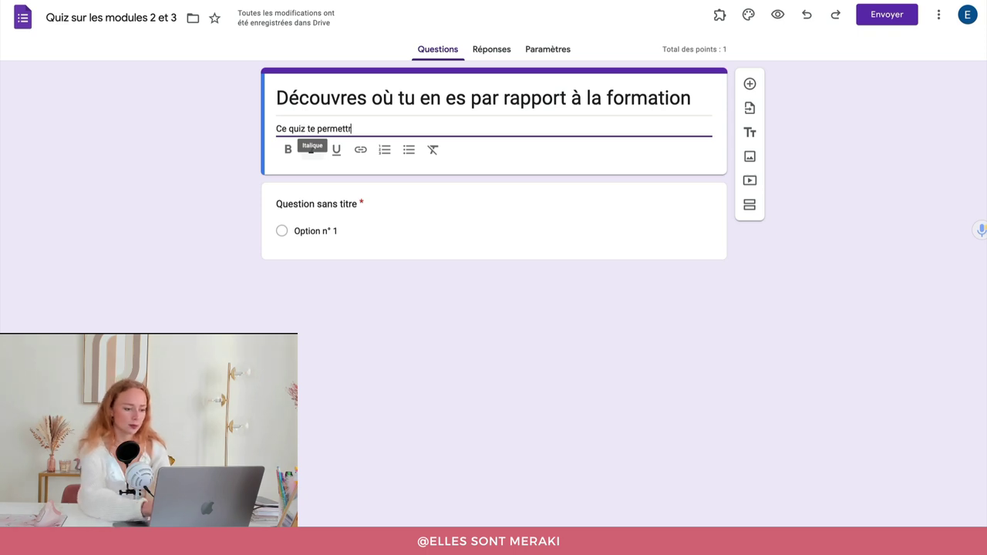
text(a d'évaluer tes conn)
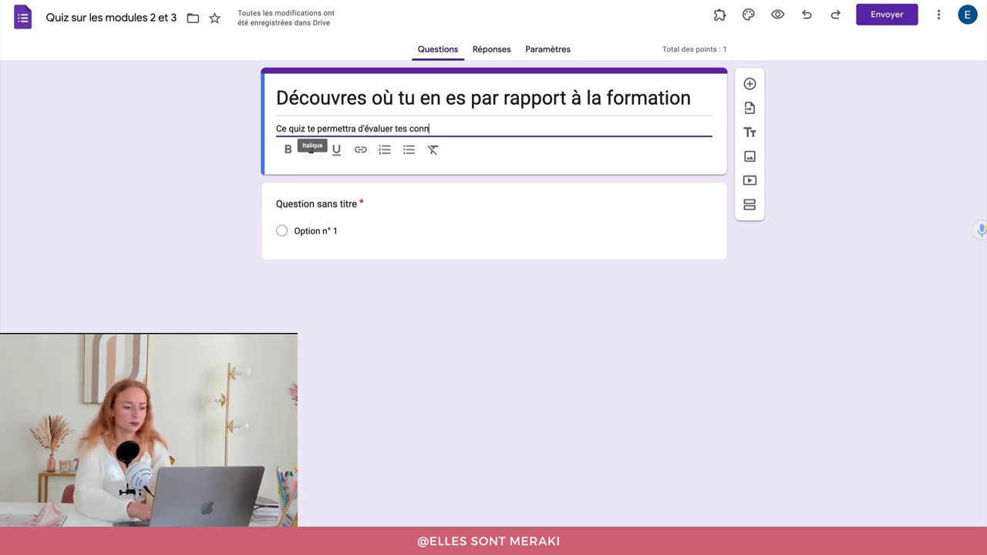
text(aissances par rappo)
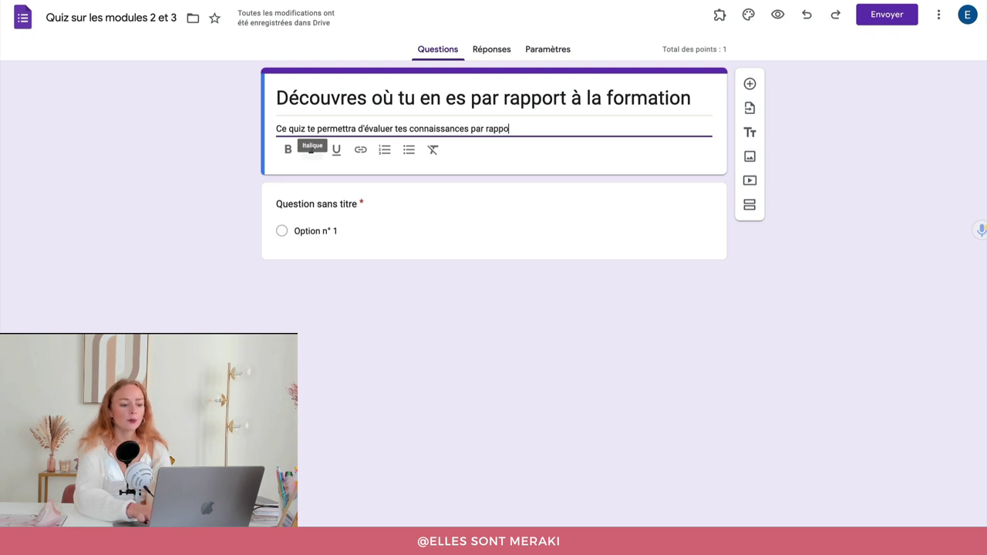
text(rt auyx d)
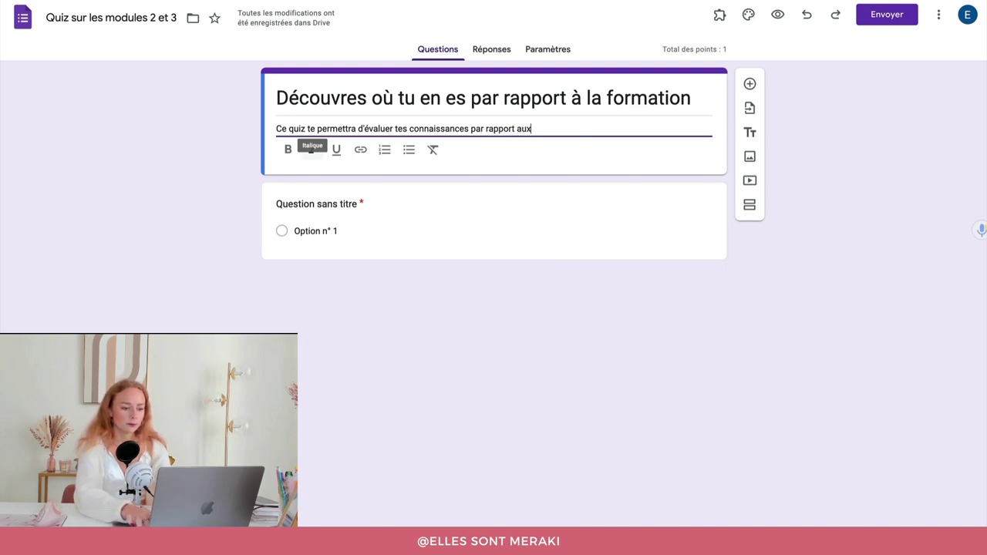
text( derniers modules de )
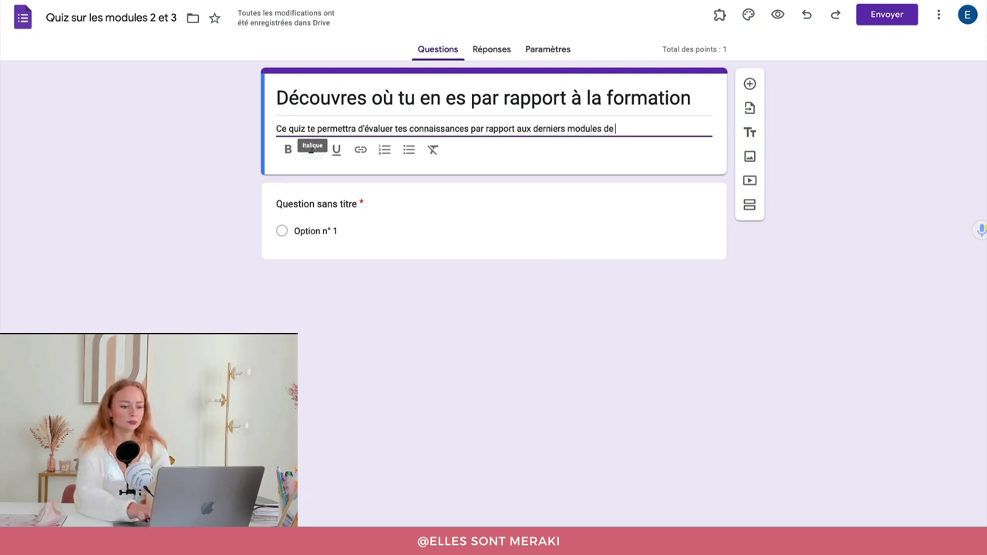
text(formation...)
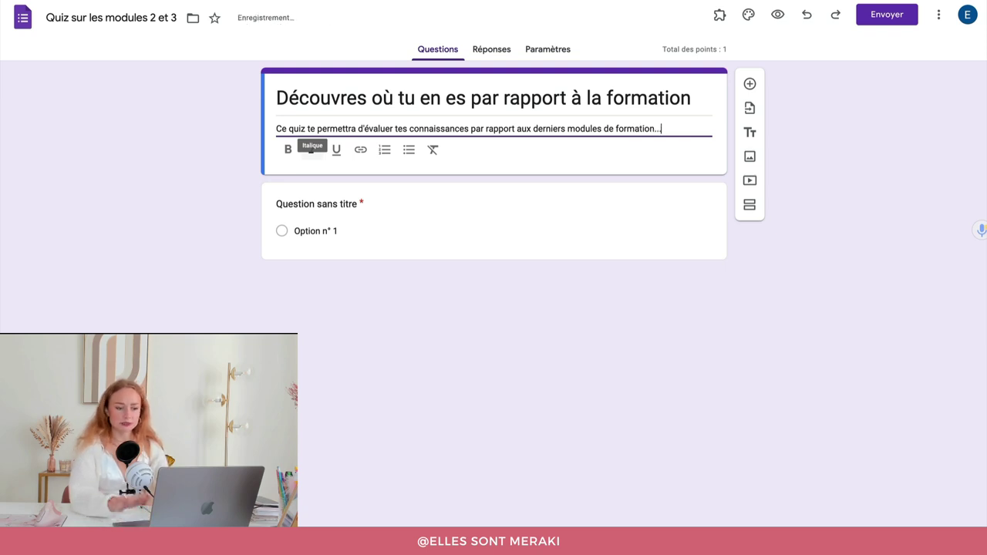
click(223, 230)
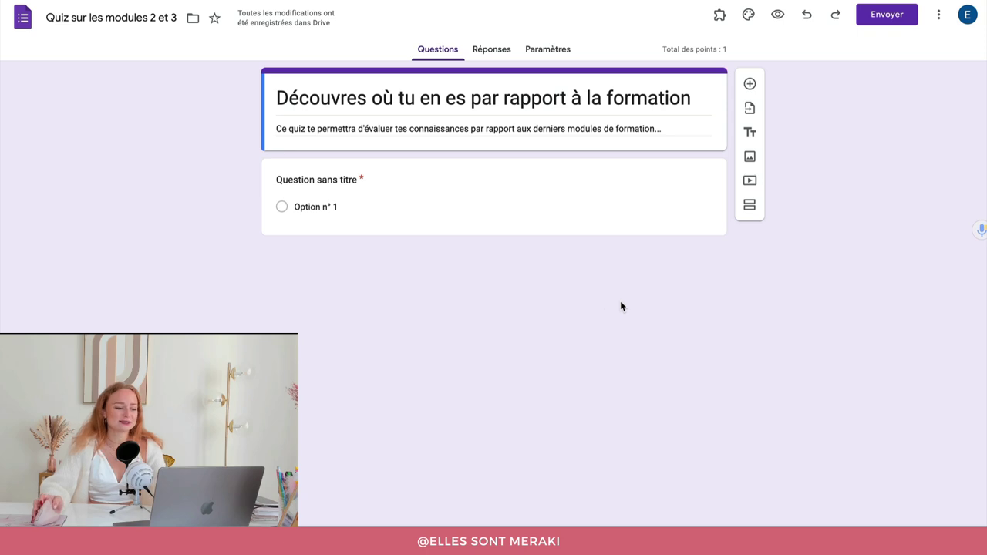
- Change the untitled first question's type to Réponse courte
click(429, 173)
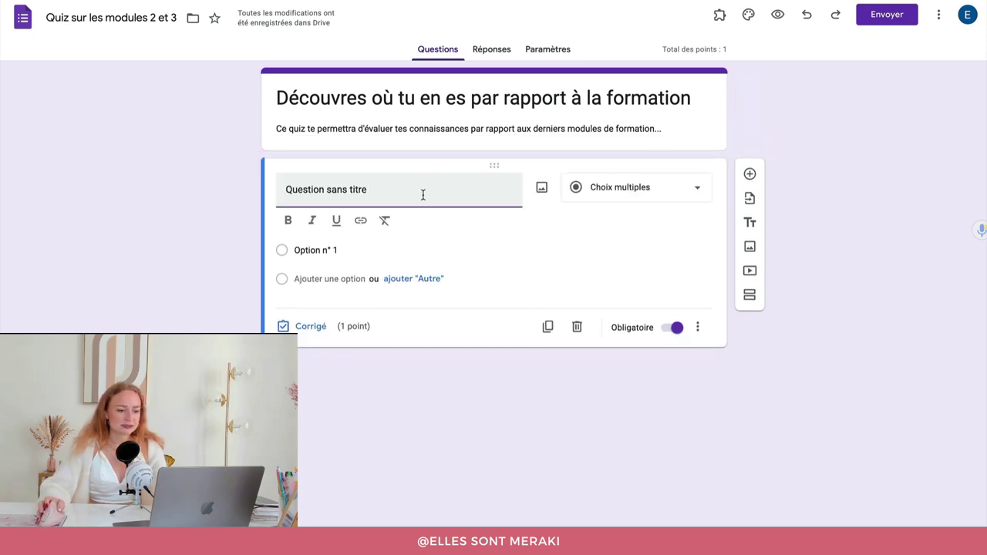
click(594, 199)
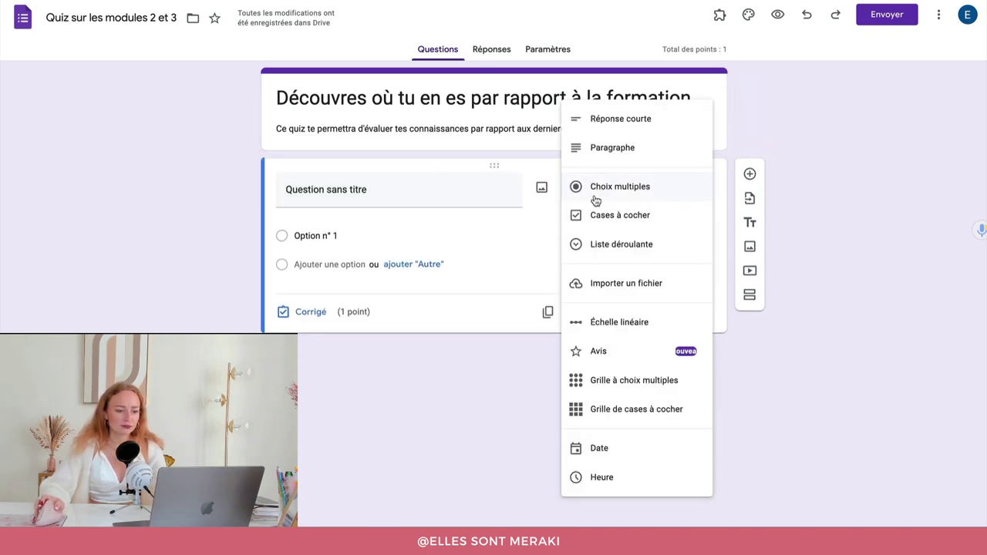
click(602, 130)
- Word the first question as "C'est simple, tu peux commencer par indiquer ton nom et ton prénom"
click(378, 189)
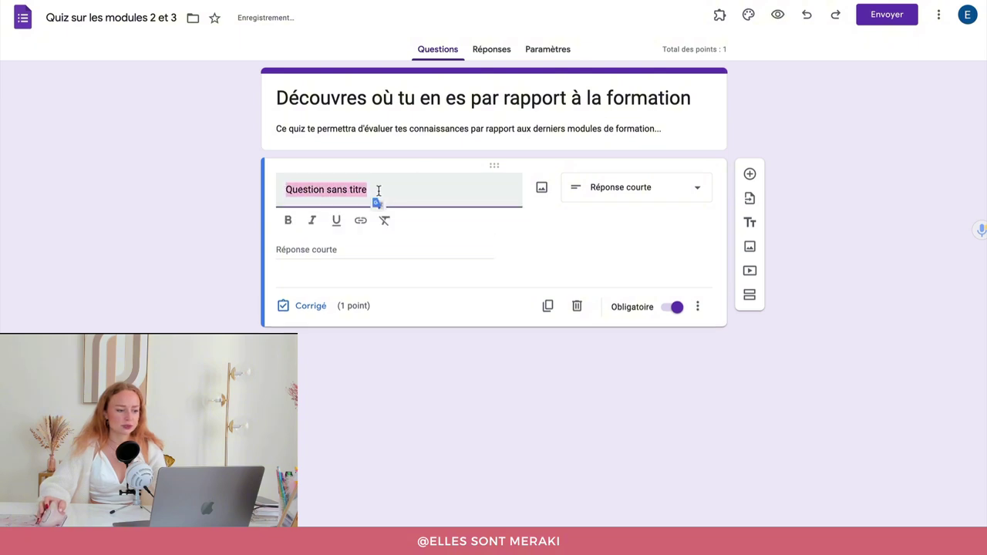
text(T)
key(BackSpace)
text(C'es)
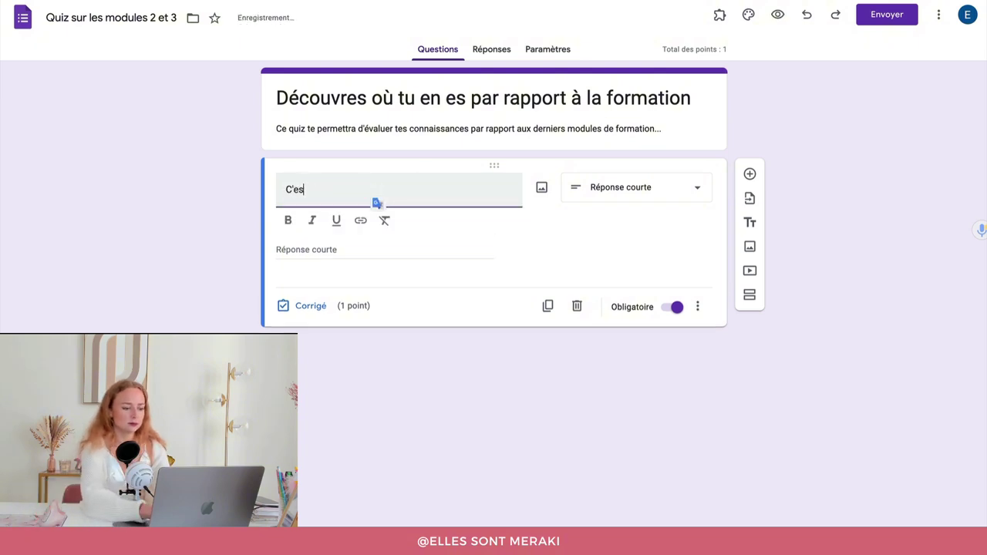
text(t simple, tu peux co)
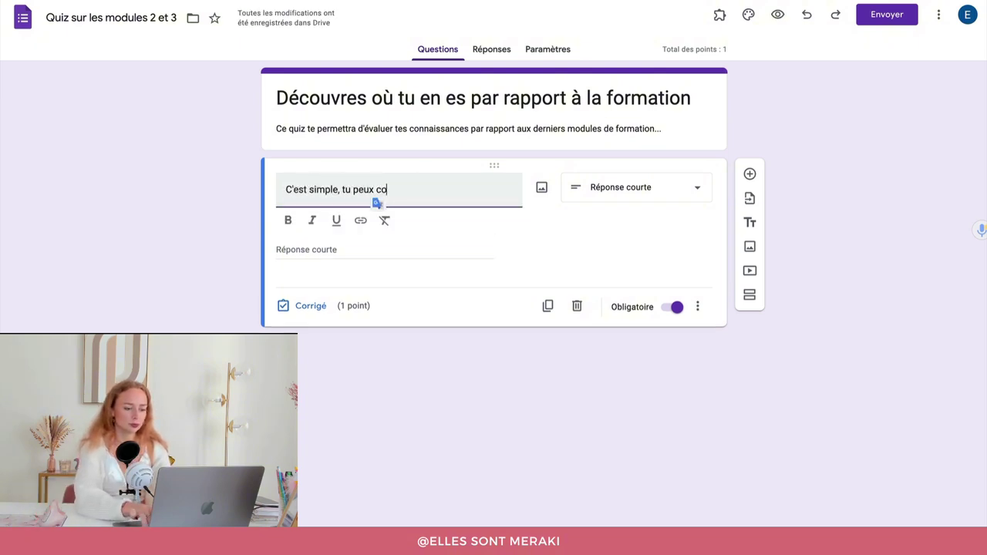
text(mmencer par indiquer )
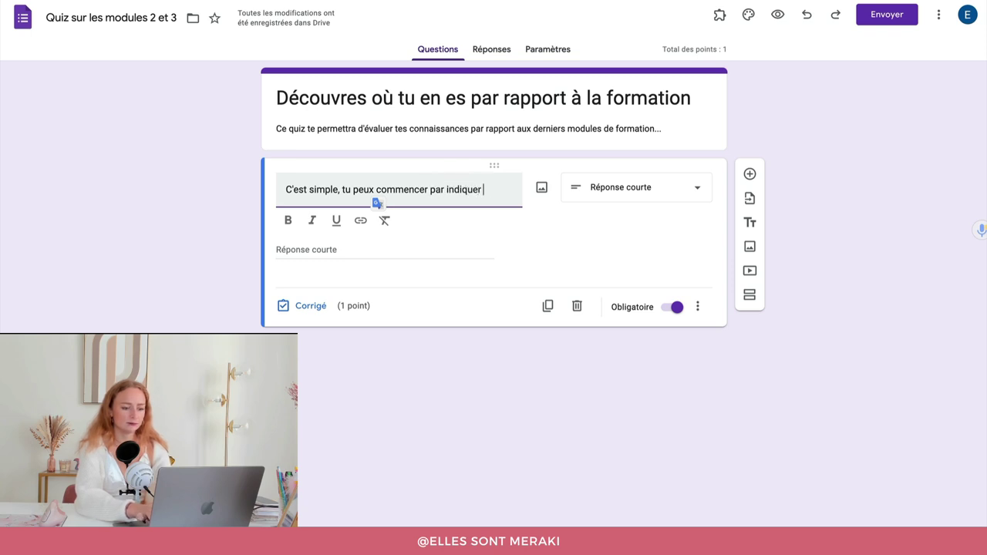
text(ton nom et ton pr)
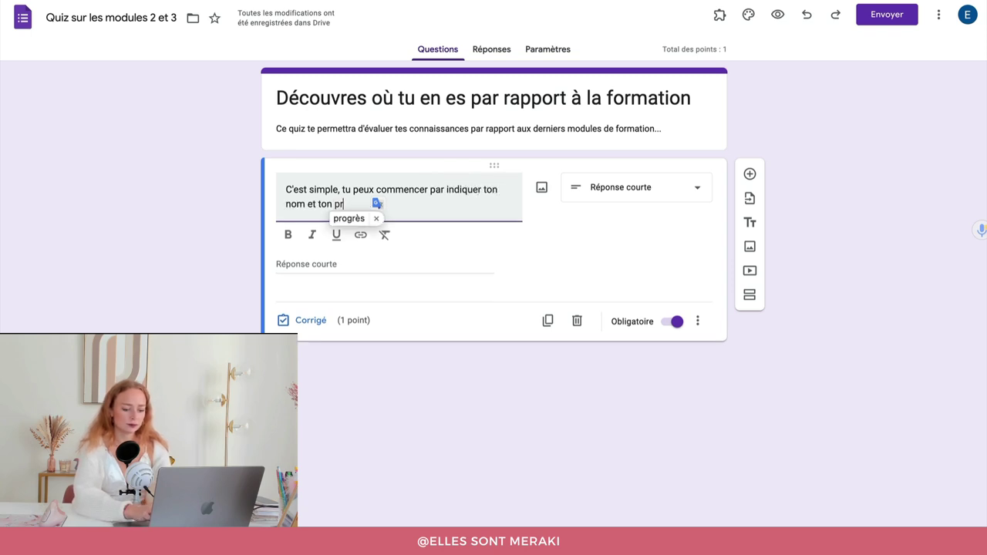
text(énom)
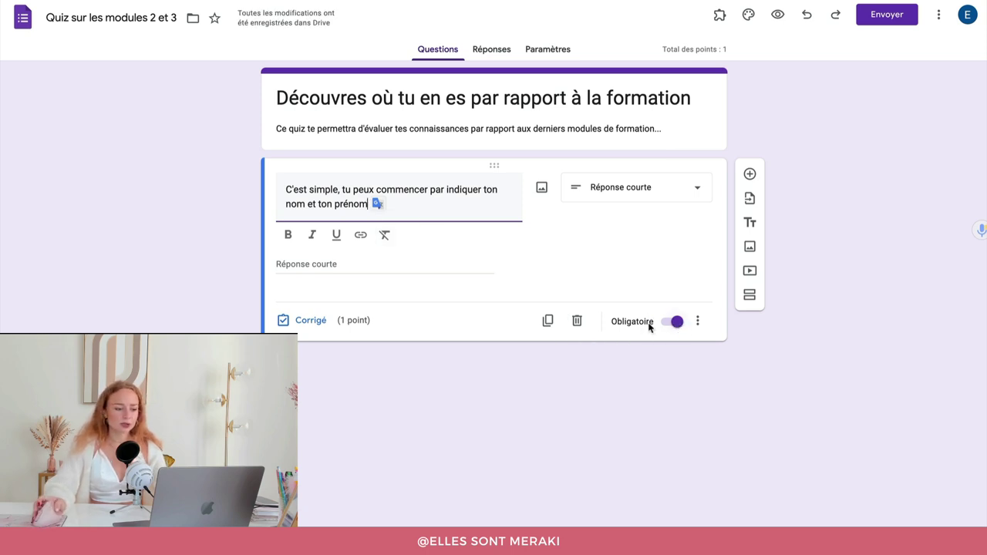
click(575, 368)
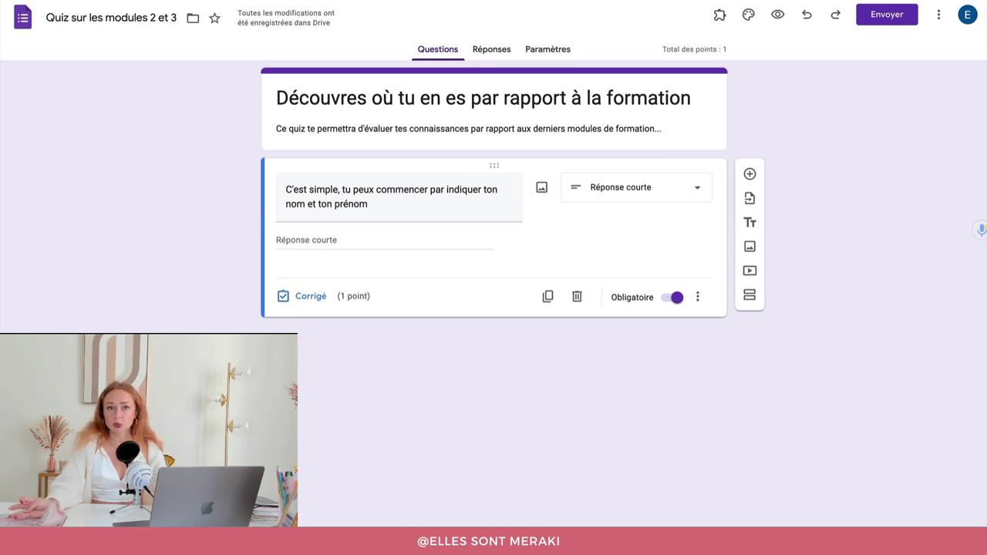
- In the name question's answer key, set its score to 0 points and finish editing the key
click(304, 296)
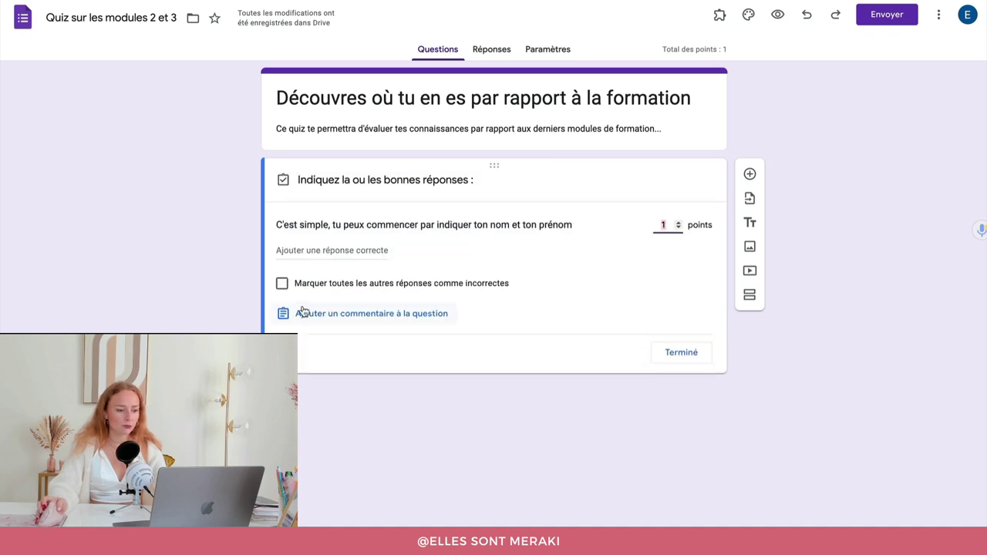
click(678, 228)
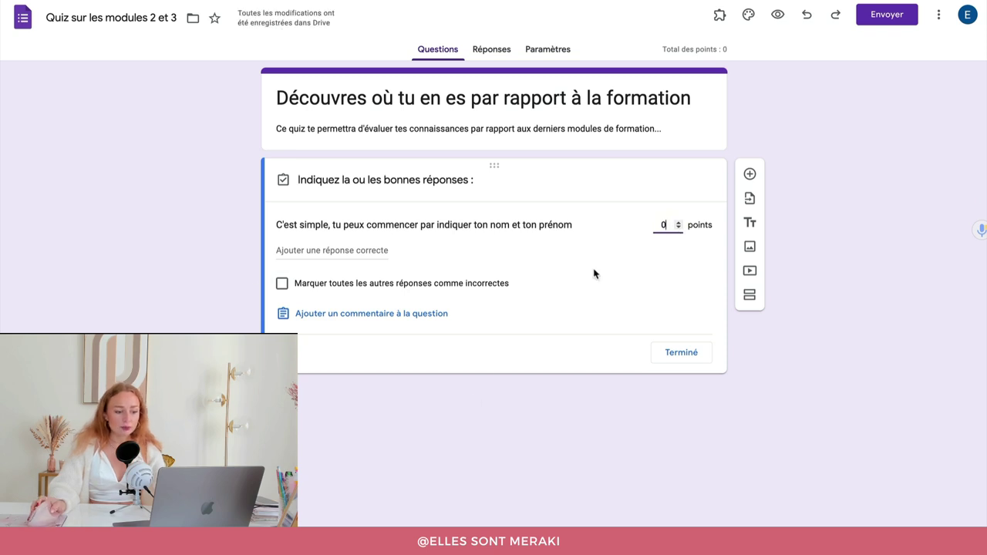
click(676, 359)
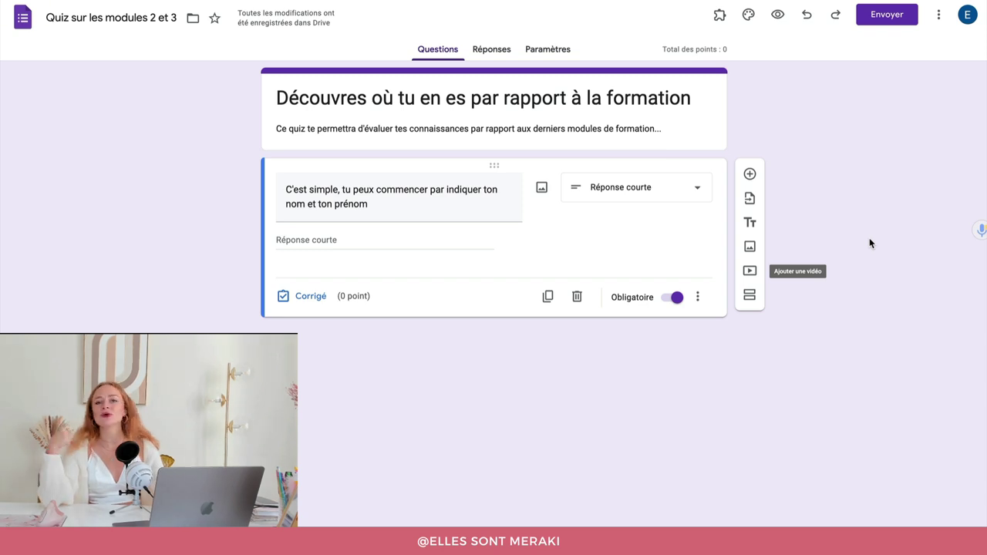
- Add a new question below the name question, check the available question types and keep it as Choix multiples
click(751, 176)
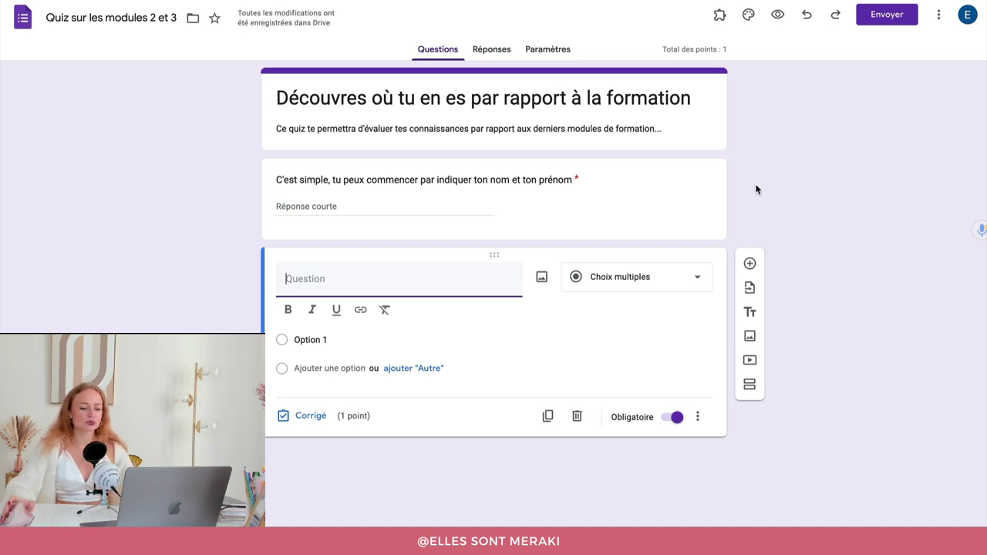
click(699, 284)
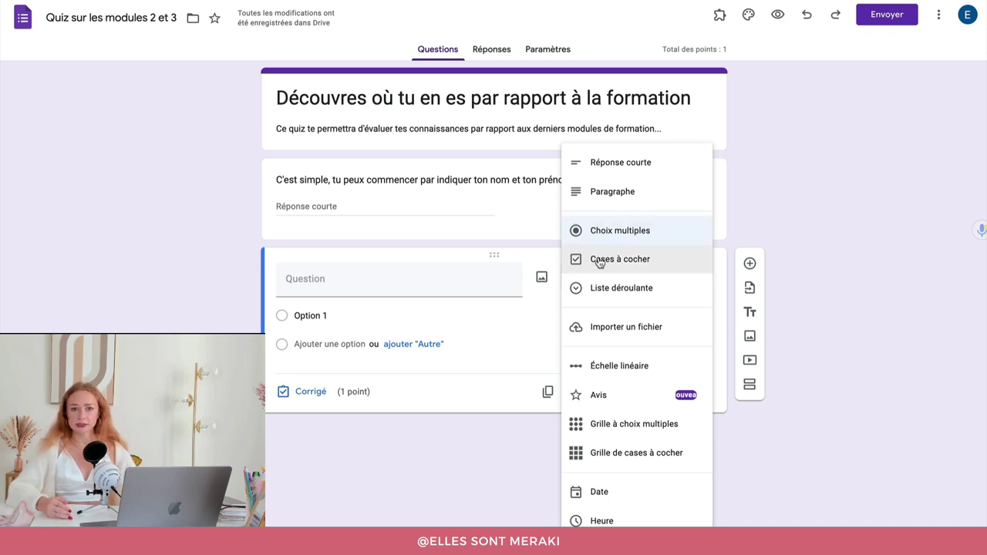
key(Escape)
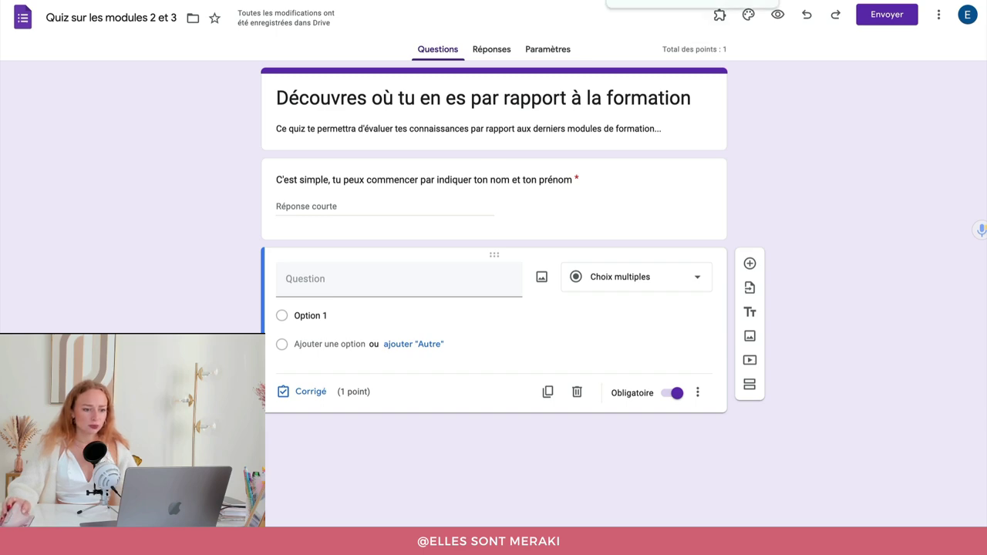
- Copy question 6 from the ChatGPT quiz conversation and paste "Comment l'alimentation affecte-t-elle les performances sportives ?" as the new question's text
click(655, 1)
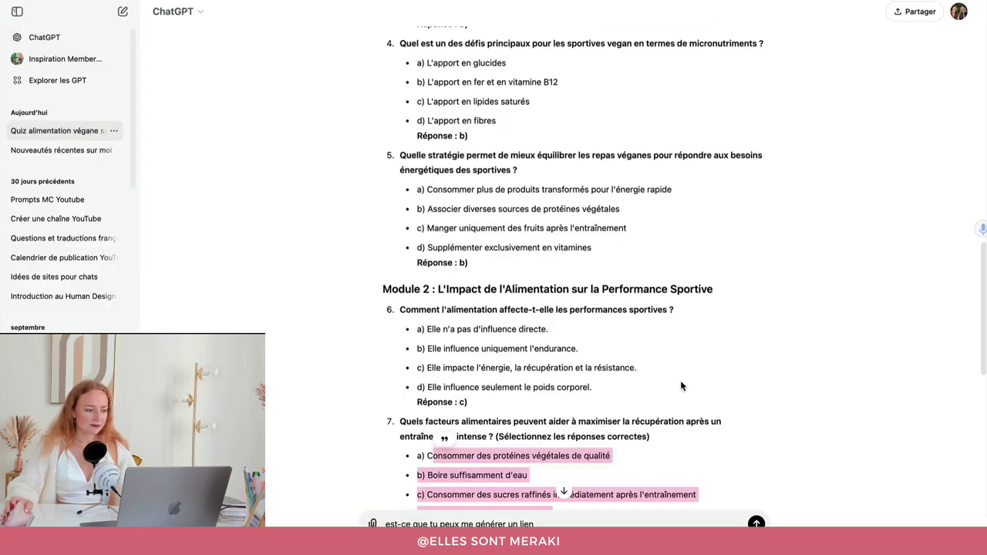
scroll(497, 247, down, 5)
click(635, 198)
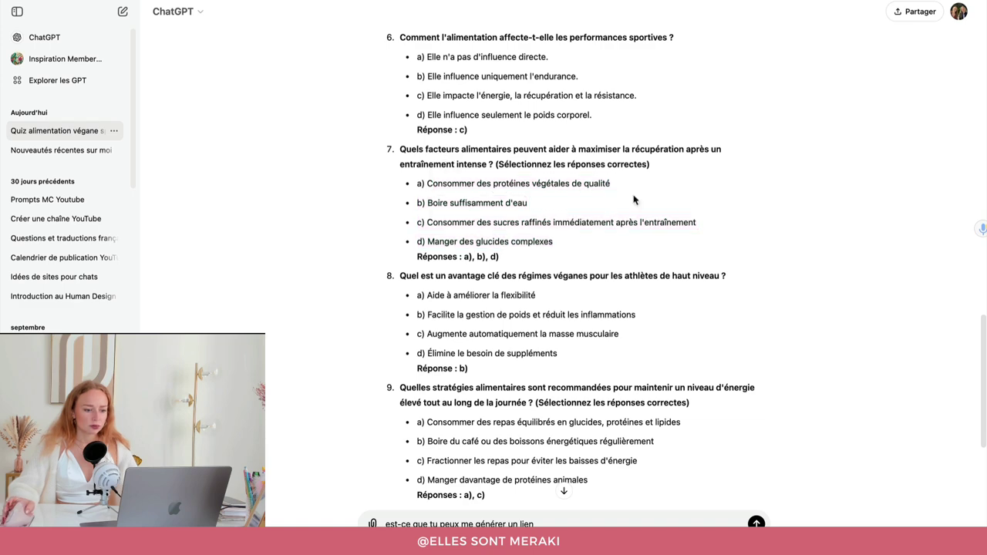
scroll(640, 170, up, 3)
drag(676, 153, 400, 153)
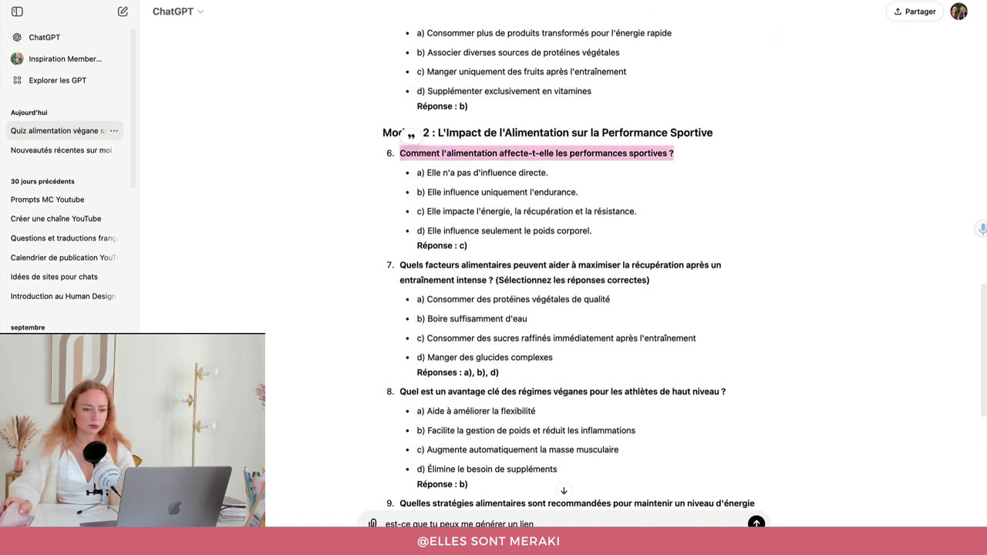
key(super+c)
click(810, 2)
click(287, 279)
key(super+v)
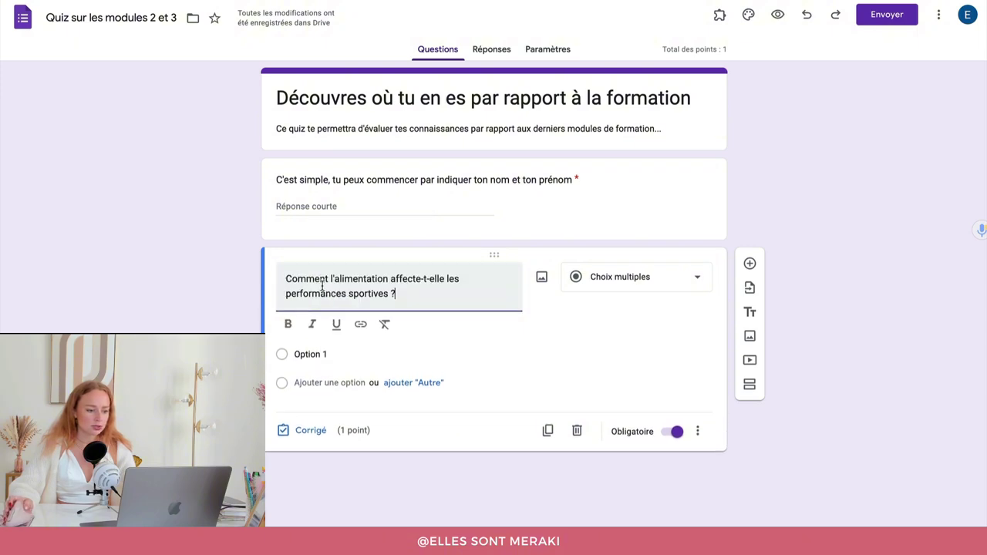
- Copy the four answers to question 6 from ChatGPT and paste them as the multiple-choice question's options
key(ctrl+shift+Tab)
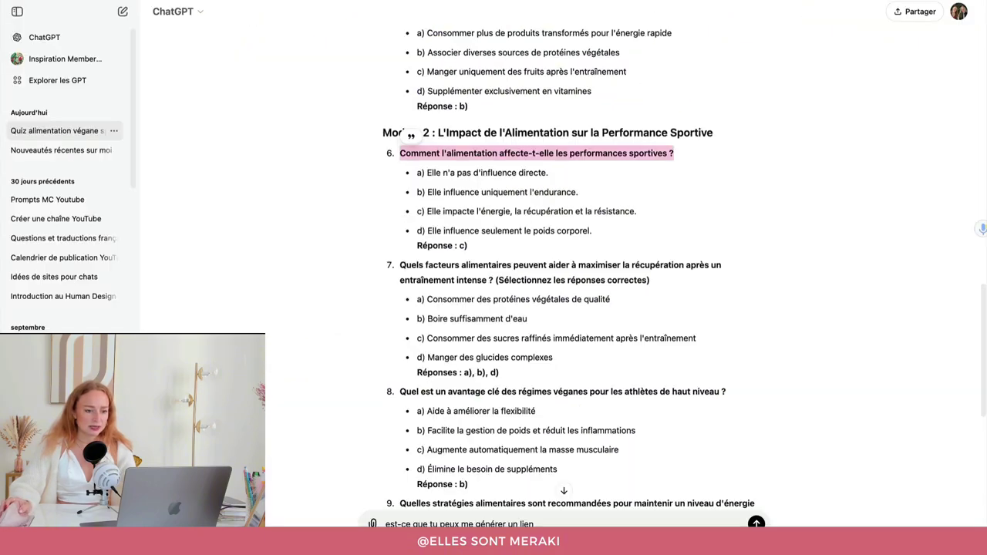
drag(427, 172, 592, 232)
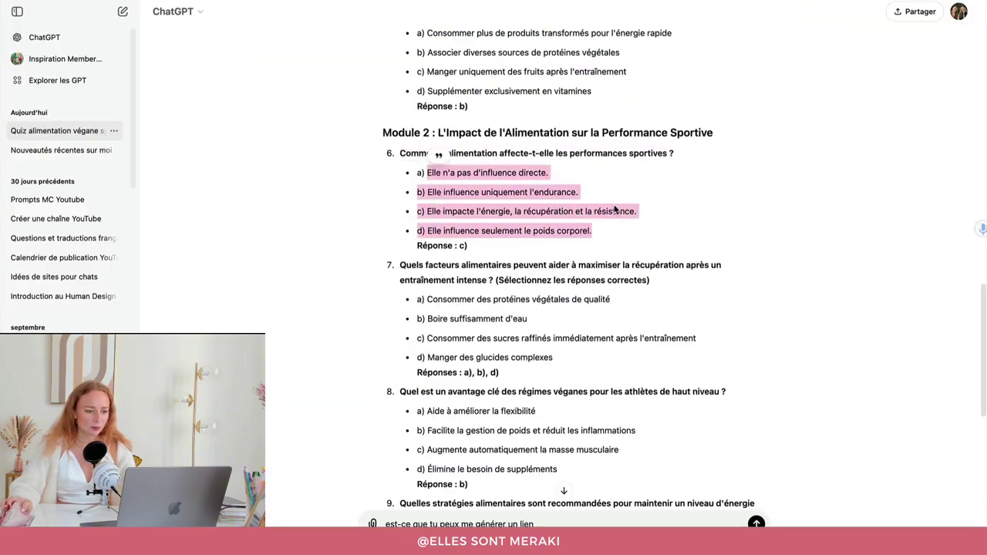
click(810, 2)
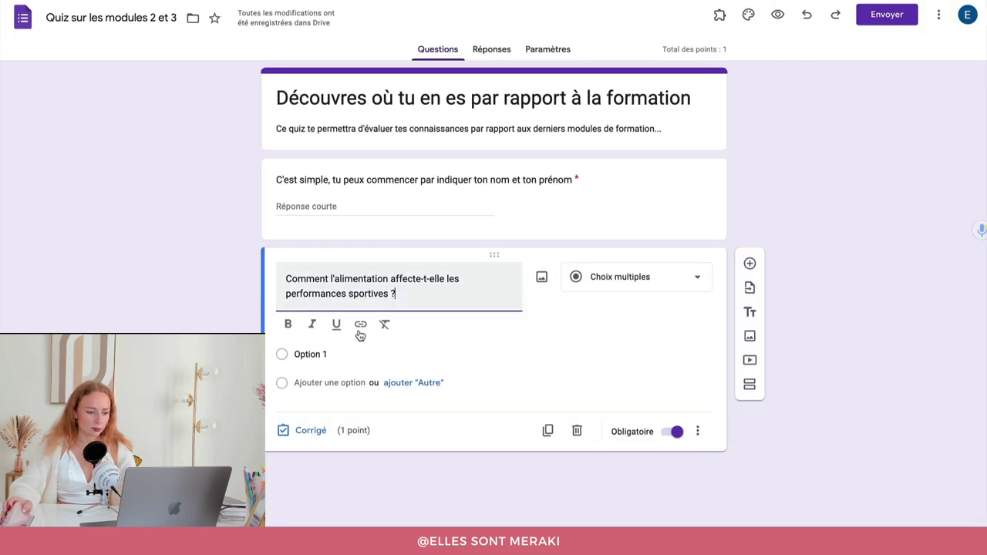
click(312, 353)
key(ctrl+v)
- Remove the "b)", "c)" and "d)" prefixes from the second, third and fourth answer options
click(299, 360)
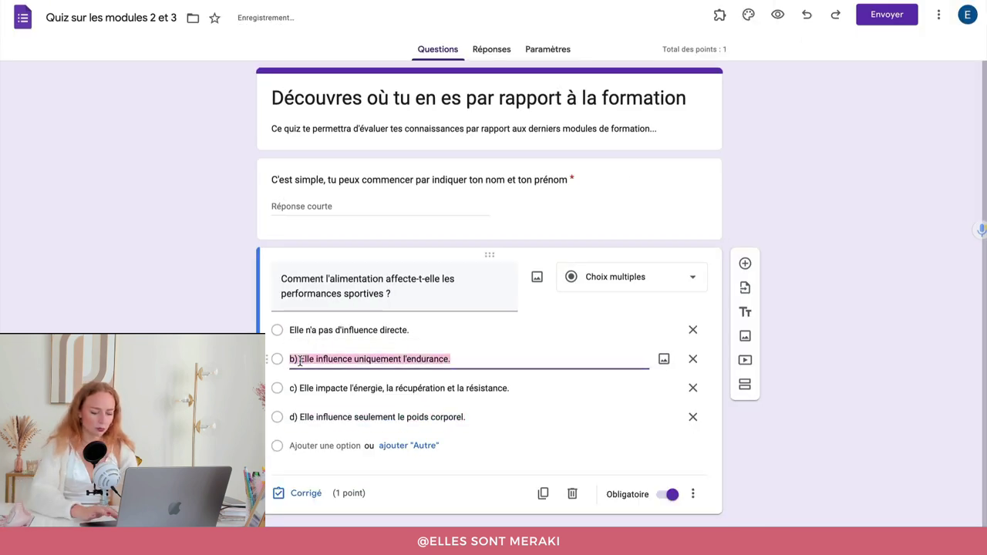
click(299, 359)
key(BackSpace)
key(BackSpace)
key(BackSpace)
click(299, 388)
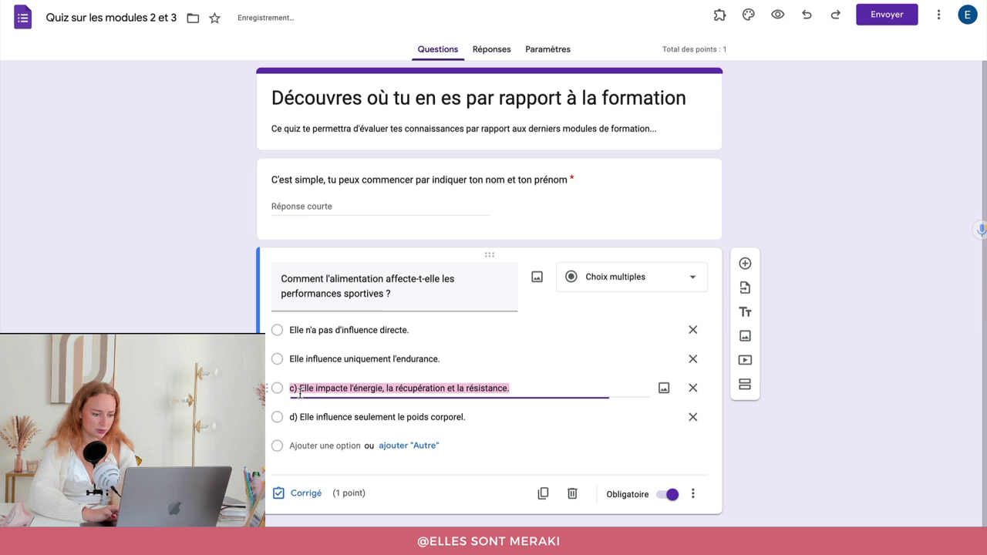
click(300, 388)
key(BackSpace)
key(BackSpace)
key(BackSpace)
click(300, 418)
key(BackSpace)
key(BackSpace)
key(BackSpace)
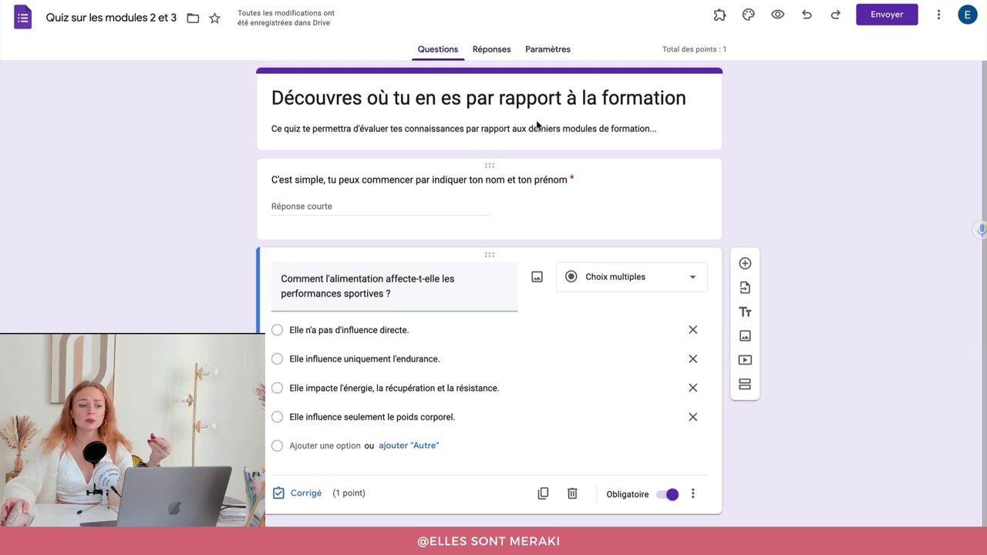
- Check question 6's answer in ChatGPT and mark "Elle impacte l'énergie, la récupération et la résistance." as correct in the form's answer key
key(super+Tab)
click(787, 9)
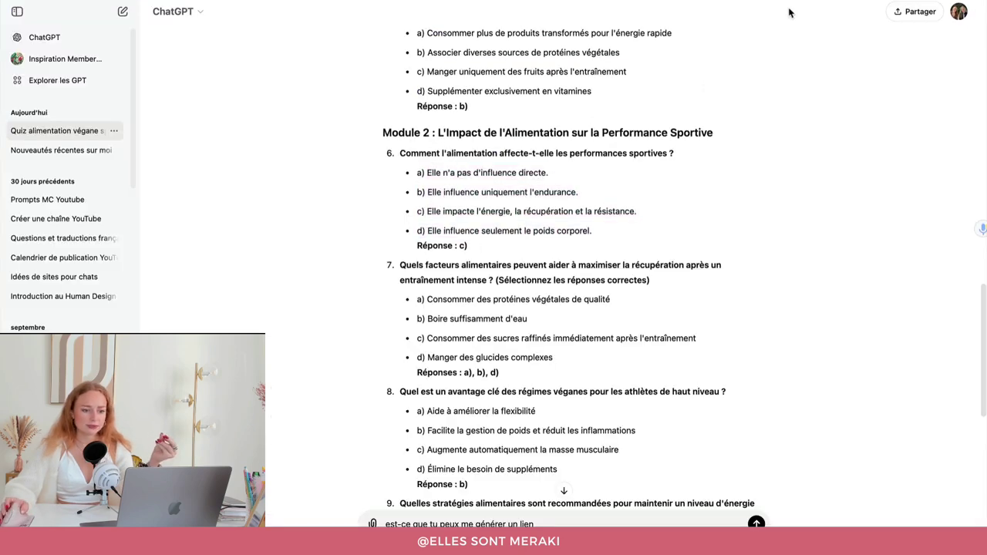
key(super+Tab)
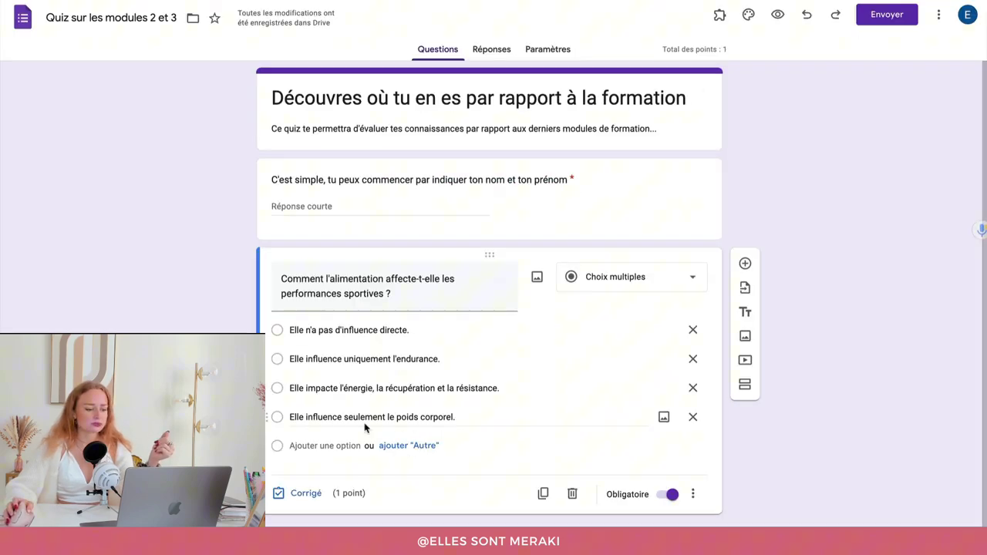
click(292, 498)
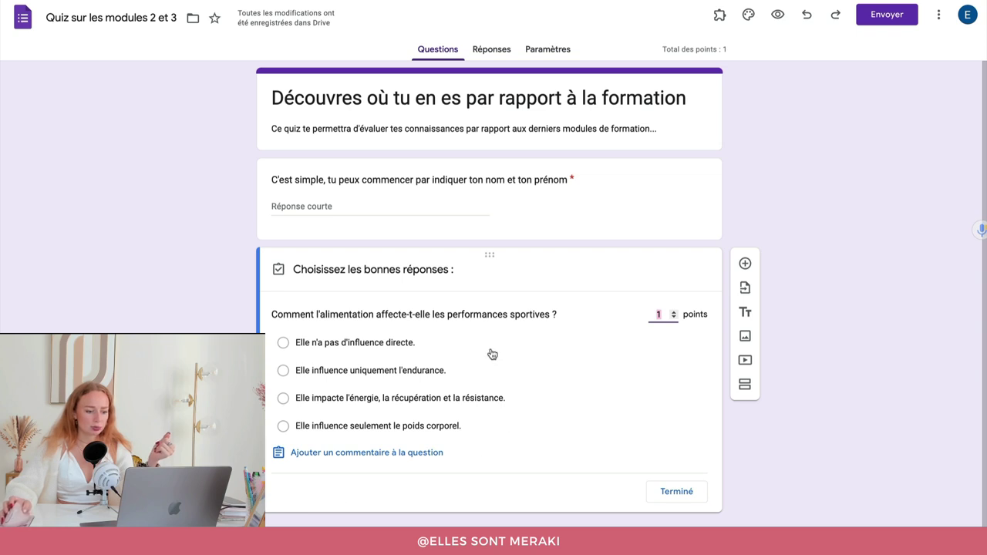
click(507, 403)
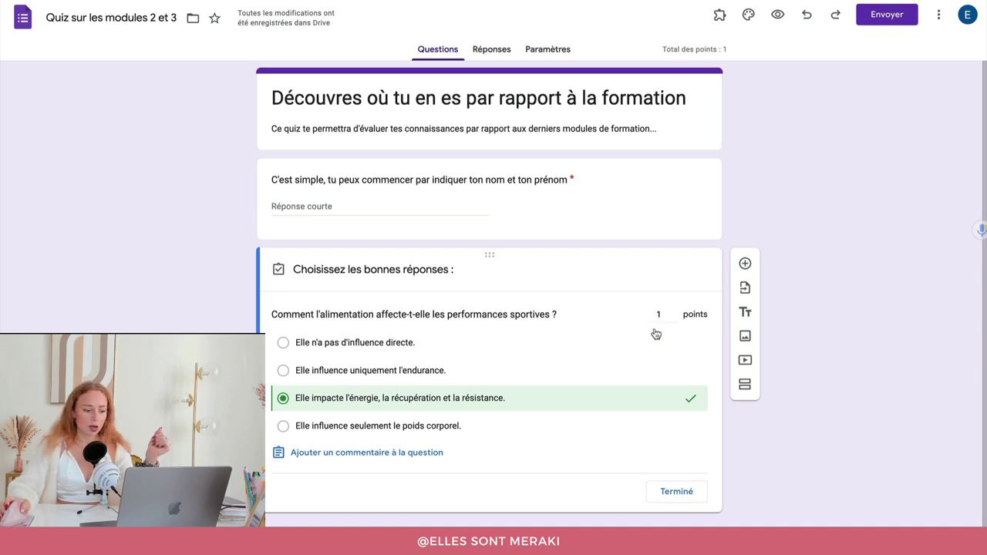
- Write the wrong-answer feedback "Oups, ce n'est pas vraiment ça ! Je te conseille de revoir la leçon N°2 pour t'assurer d'avoir tout bien compris."
click(304, 459)
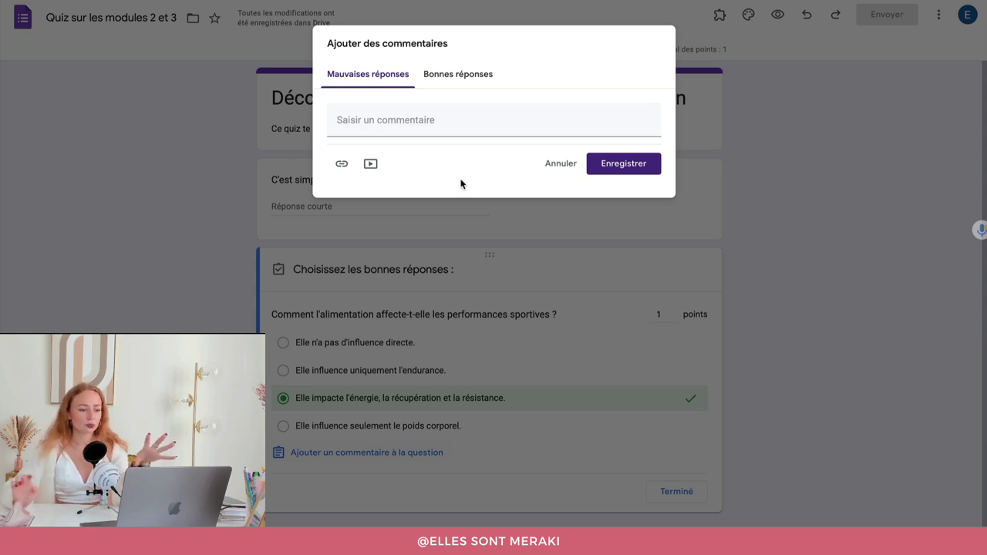
click(435, 128)
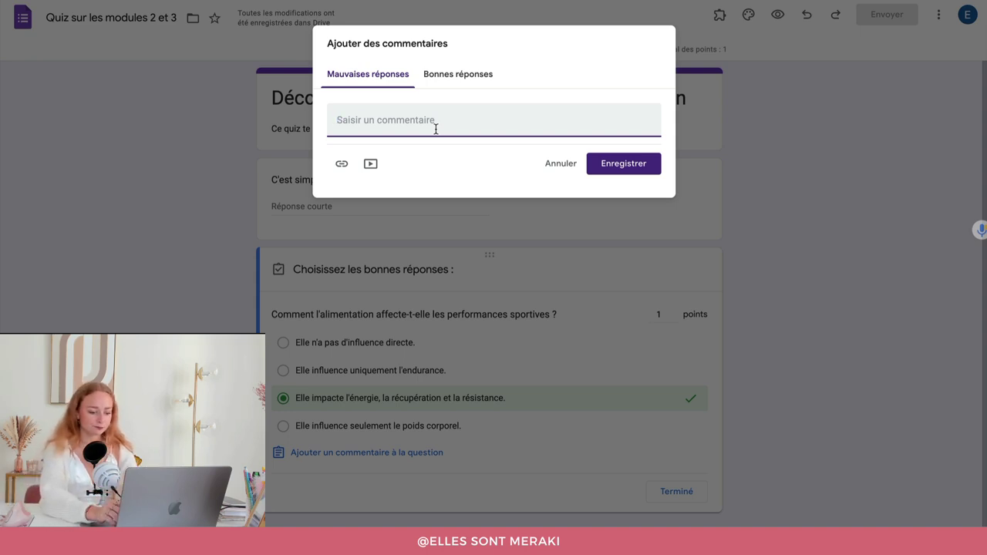
text(Oups, ce n'es)
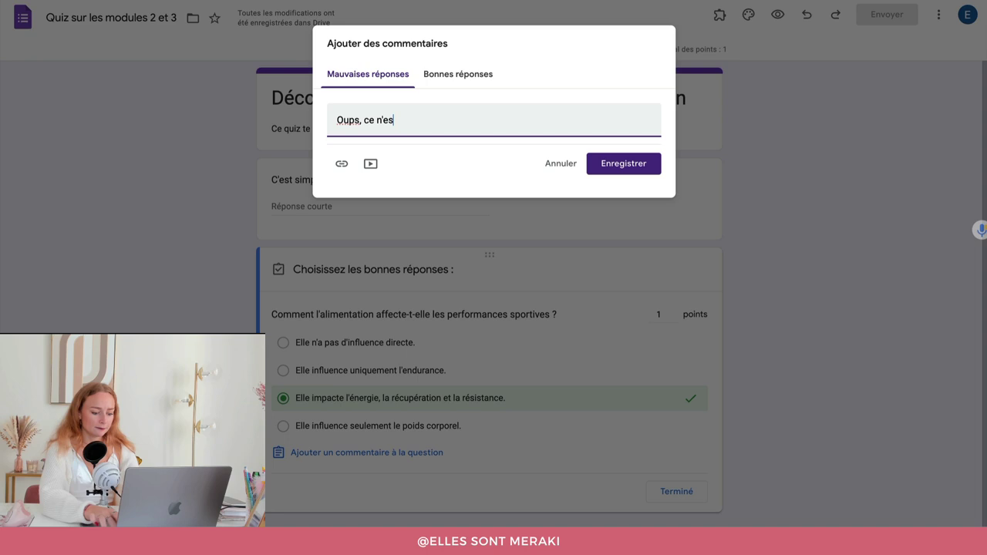
text(t pas vraiment ça !)
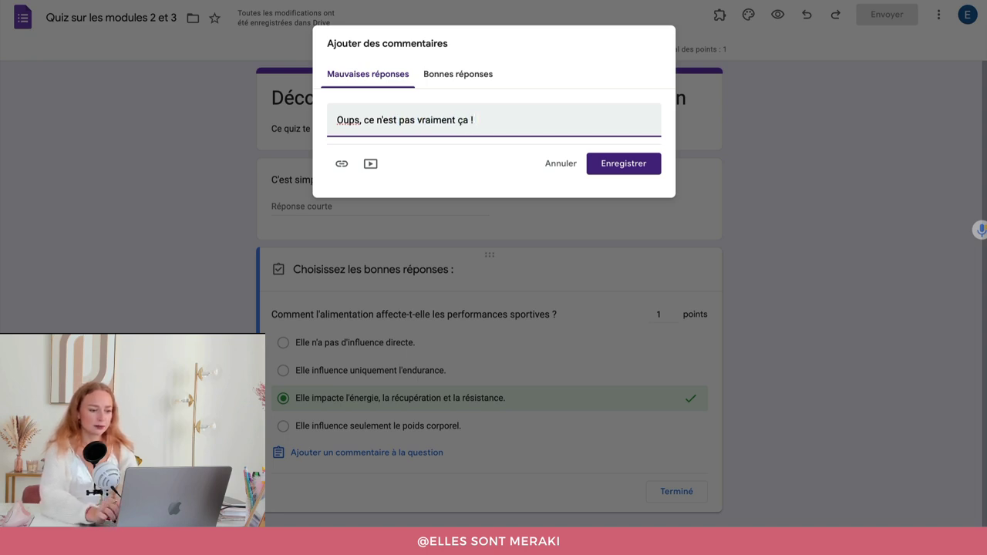
text( Je te con)
key(BackSpace)
text(onseille de revoir la leçon N)
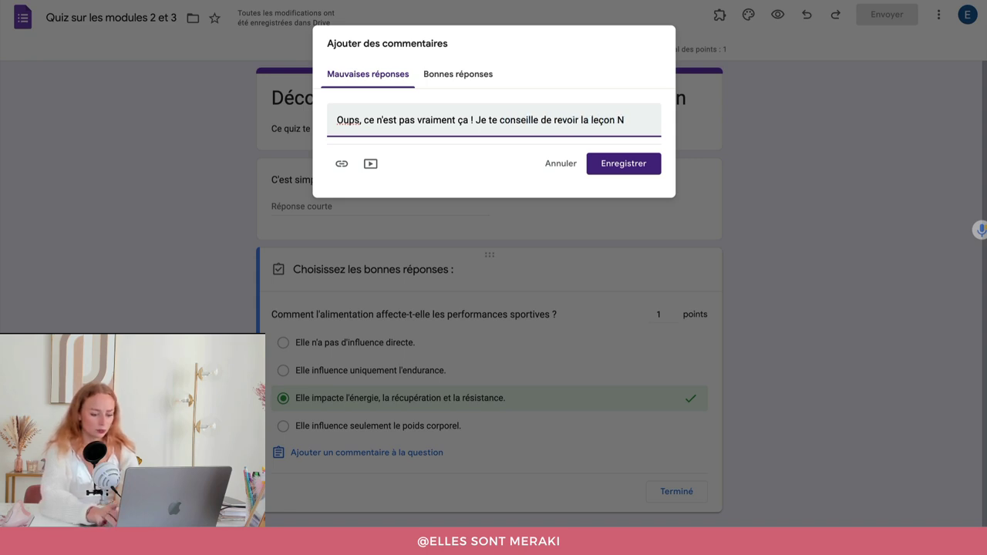
text(°2 pour t'assur)
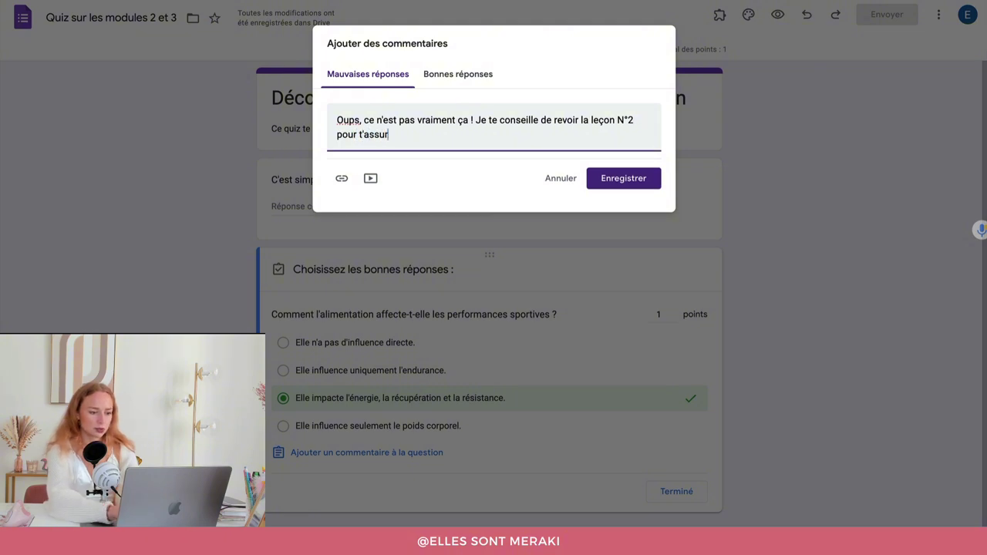
text(er d'avoir tout bien compris.)
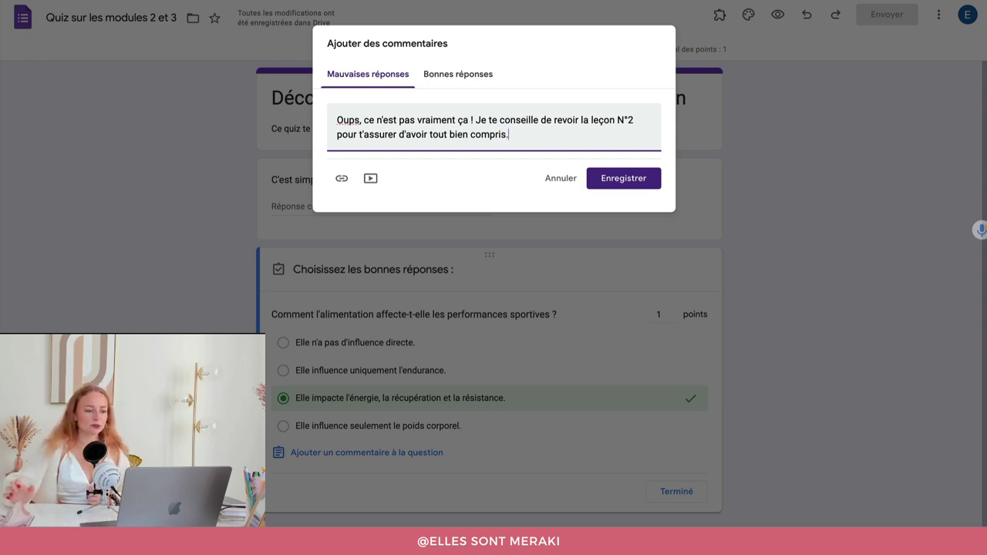
- Try to attach the lesson page's link to the wrong-answer feedback with display text "Revoir la leçon N°2", and look at the YouTube video option
click(342, 179)
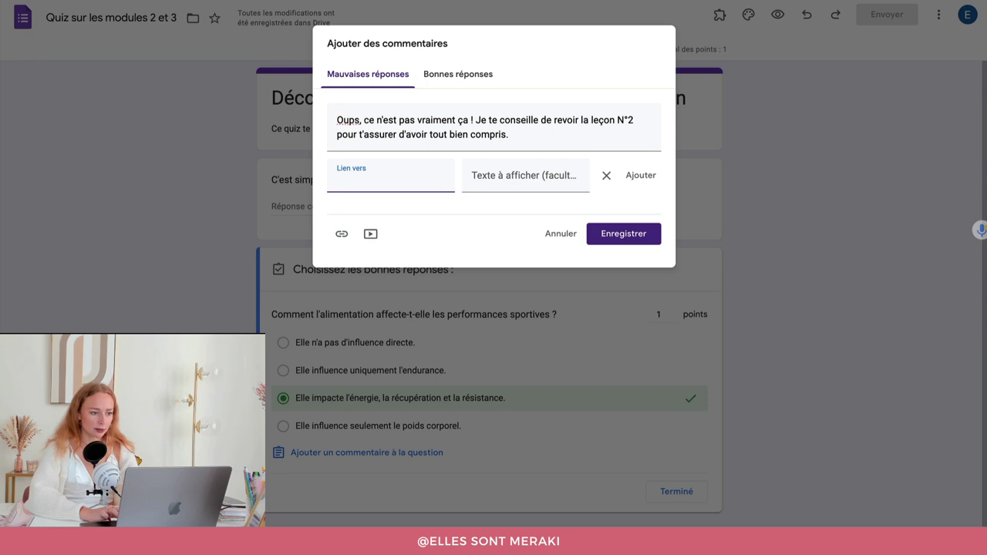
click(308, 2)
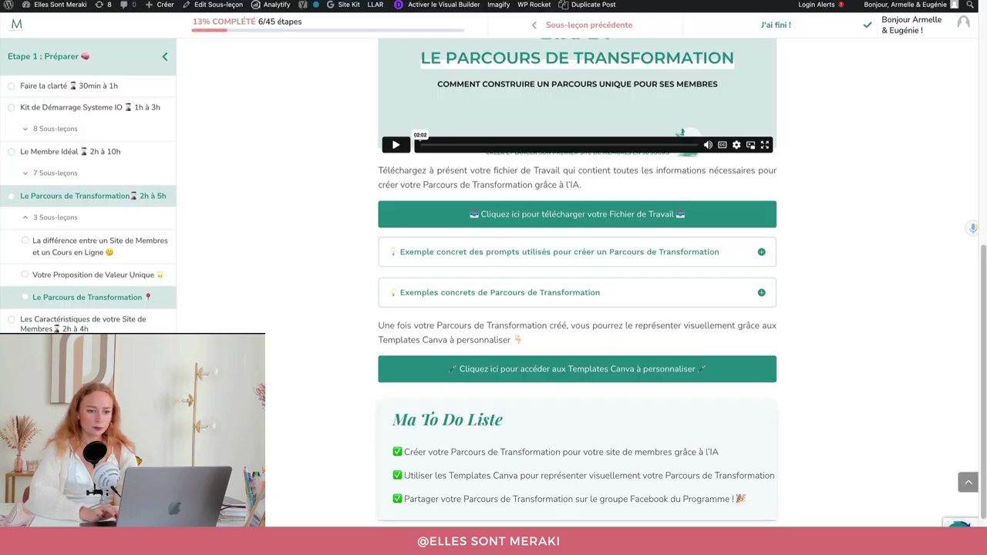
key(ctrl+shift+Tab)
key(super+v)
click(501, 183)
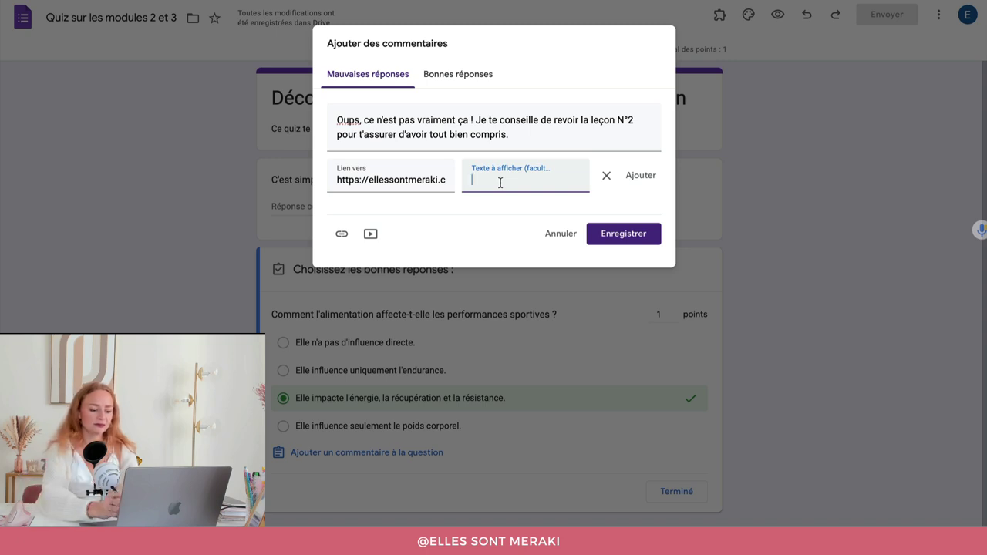
text(Revoir la le)
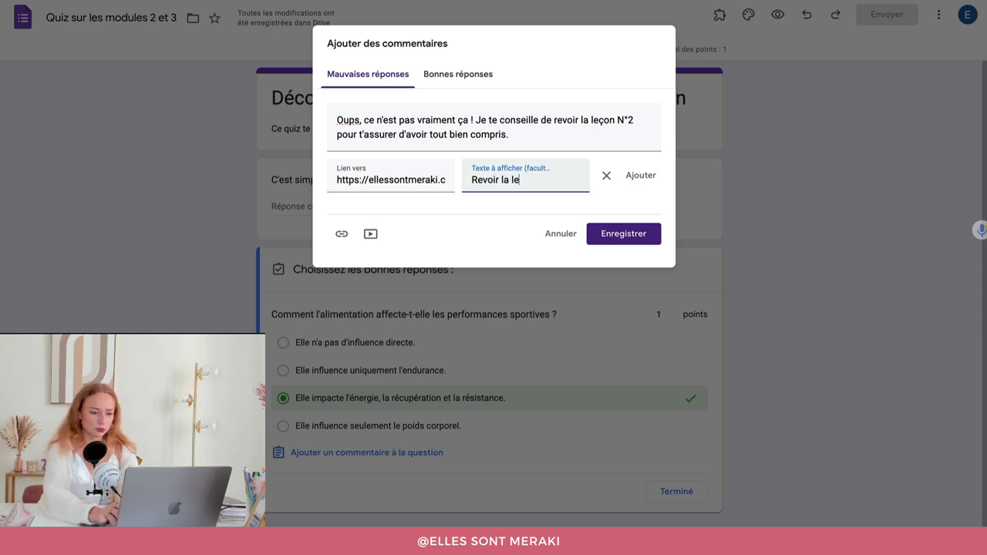
text(çon N°2)
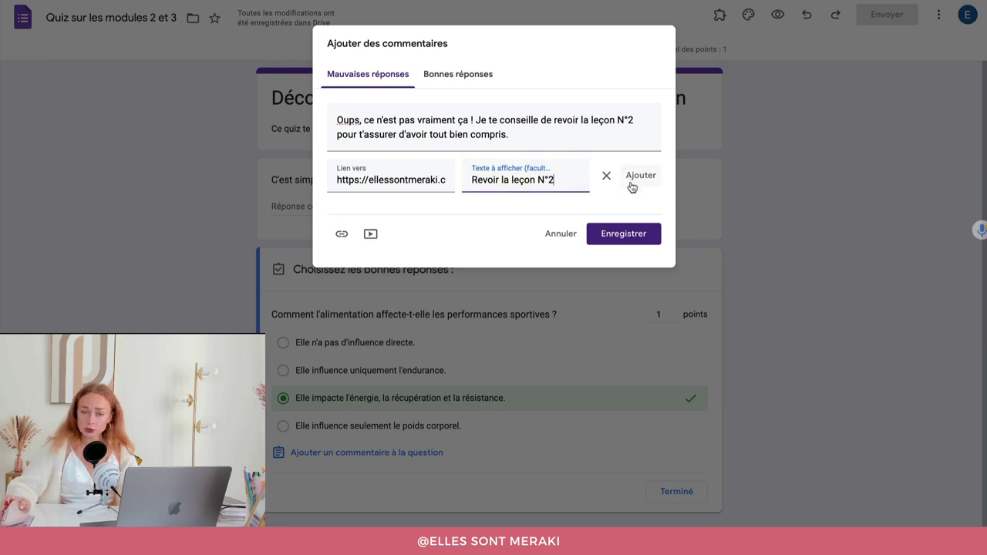
click(370, 236)
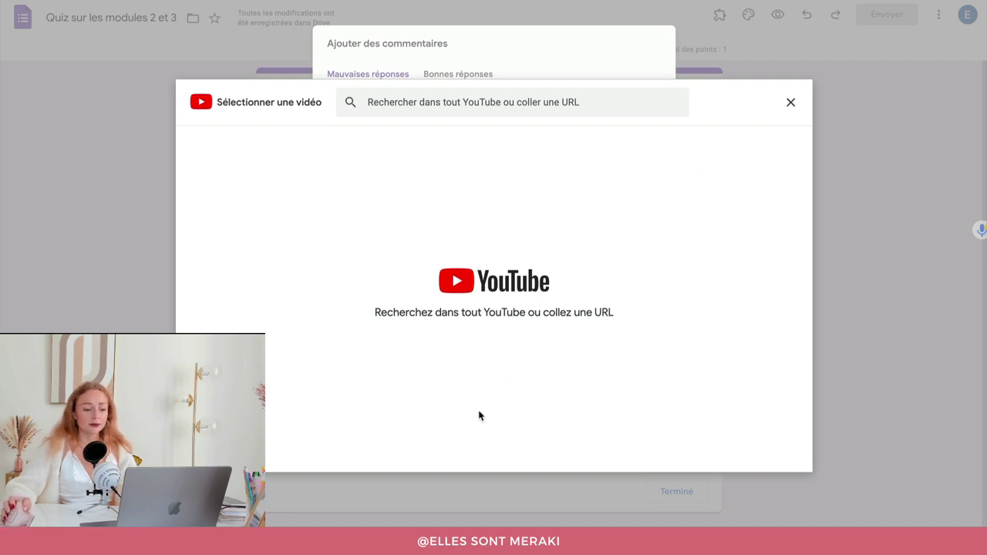
click(784, 112)
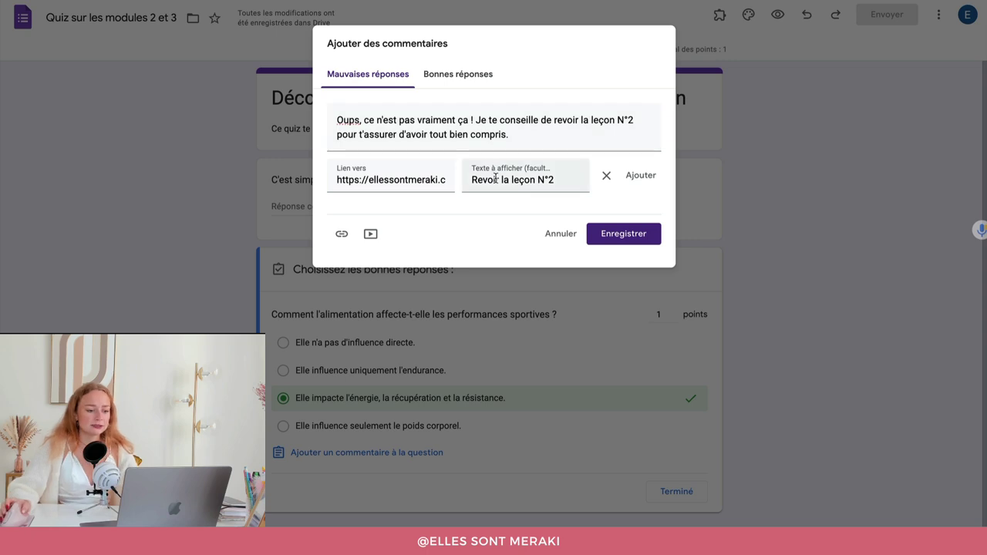
- Write "Youhouu c'est bien ça !" as the feedback for correct answers
click(463, 85)
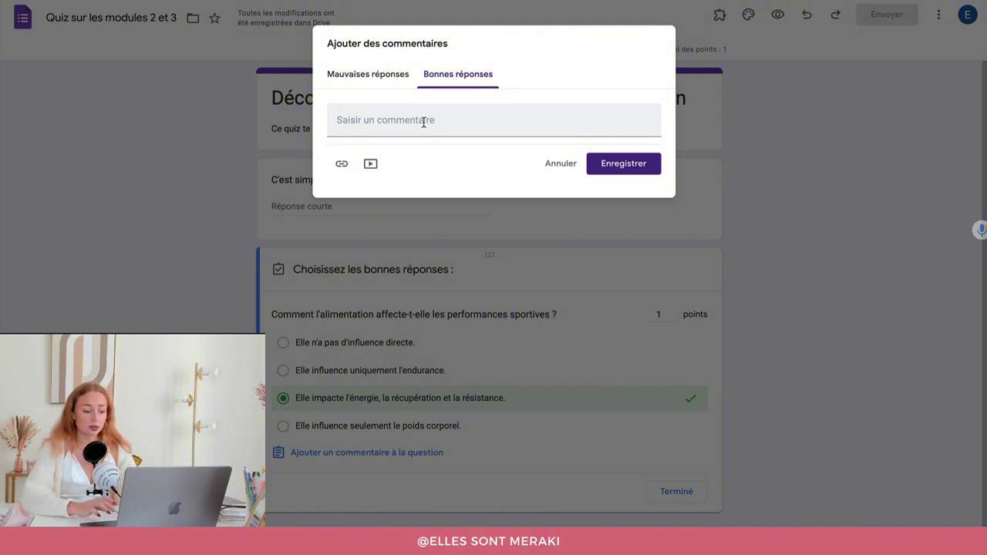
click(420, 121)
text(Youhouu c'est bien ça !)
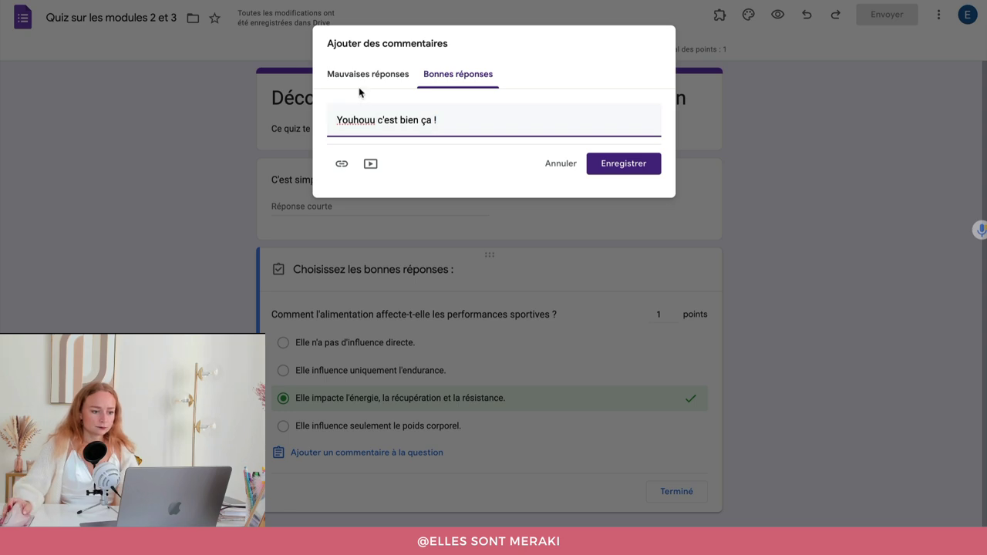
- Attach the copied lesson page link to the wrong-answer feedback with display text "Revoir la leçon N°2" and save the feedback
click(343, 75)
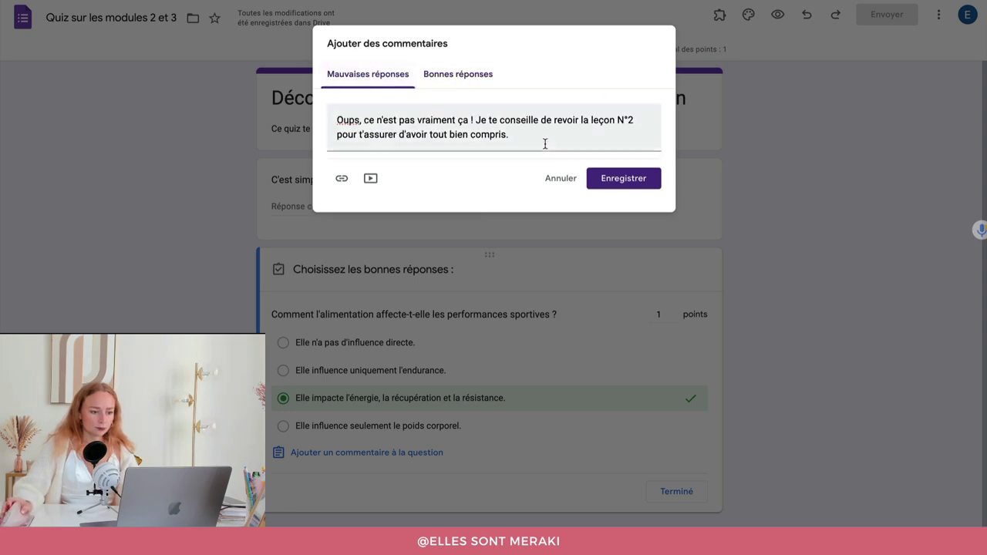
click(344, 178)
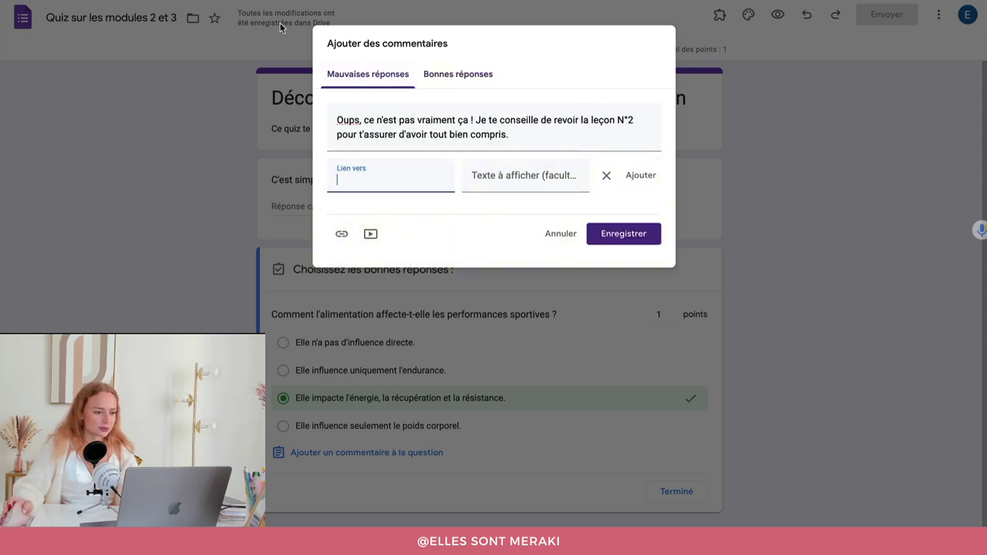
key(ctrl+Tab)
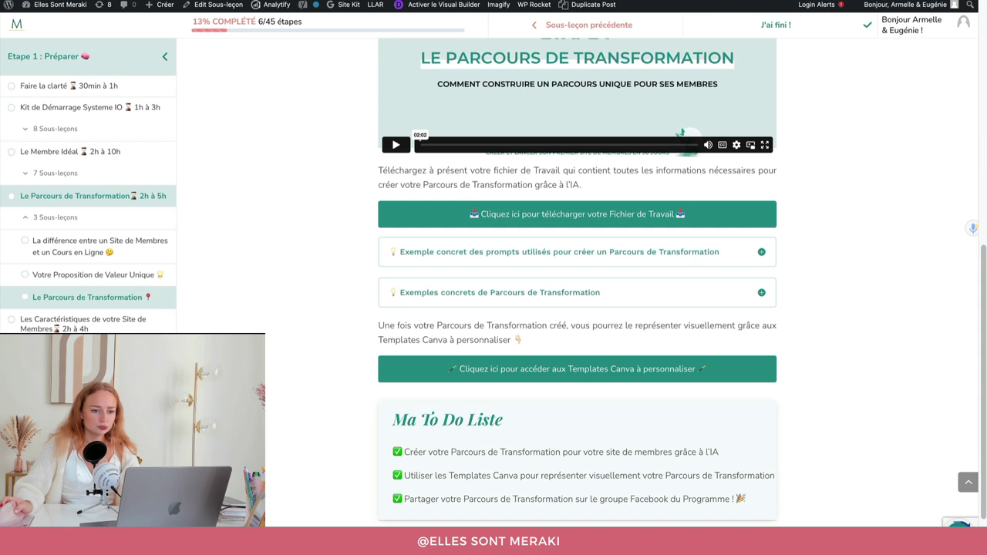
key(ctrl+shift+Tab)
key(ctrl+v)
click(507, 177)
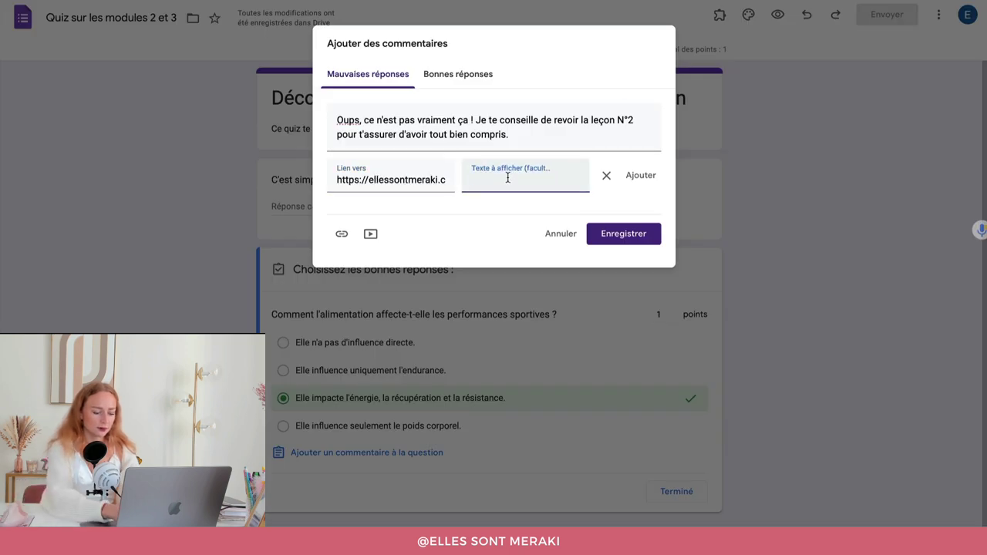
text(Revo)
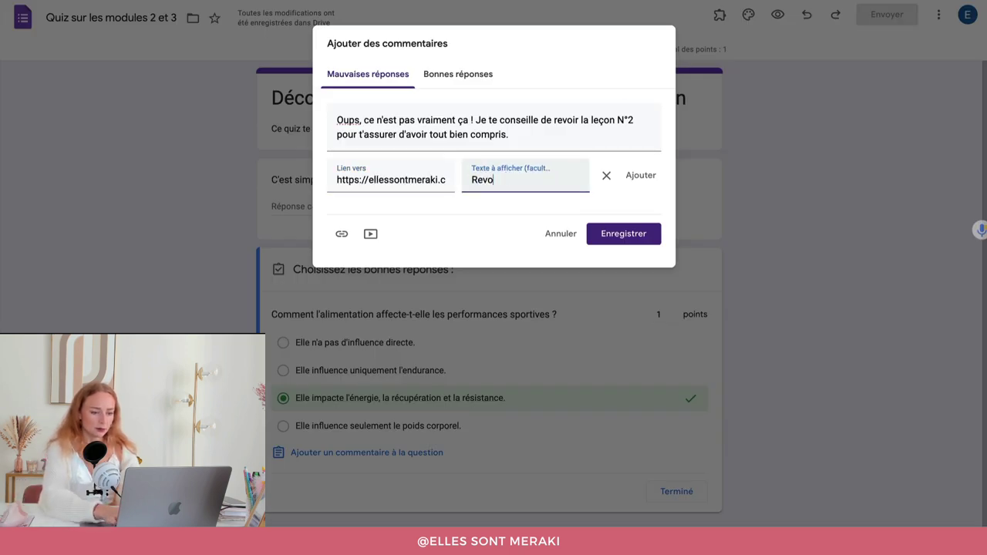
text(ir la leçon N0)
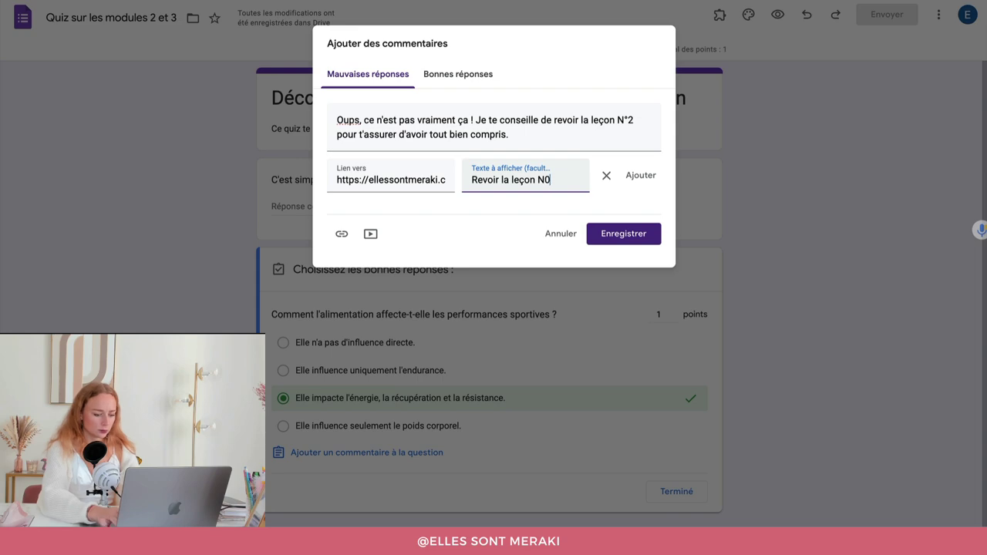
key(BackSpace)
text(°2)
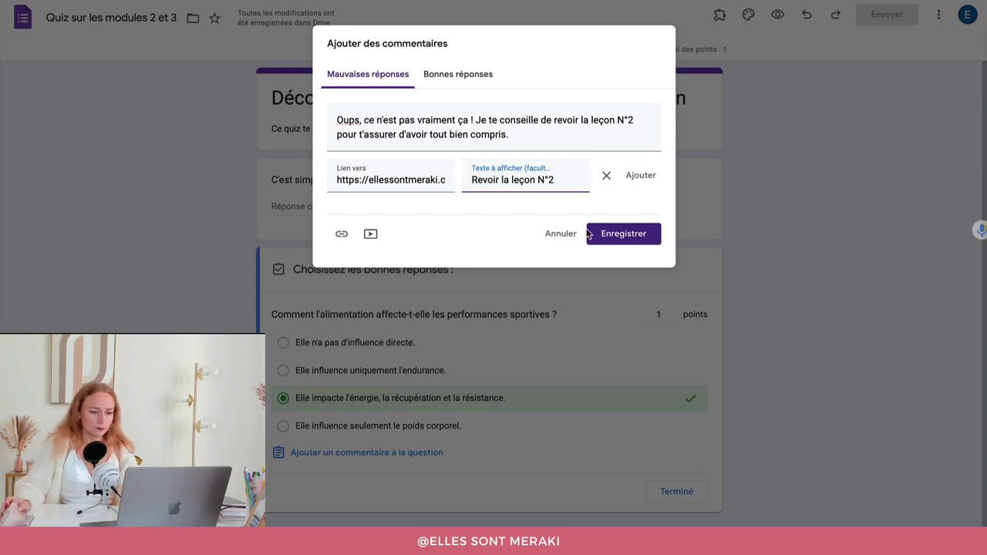
click(638, 241)
scroll(841, 247, down, 2)
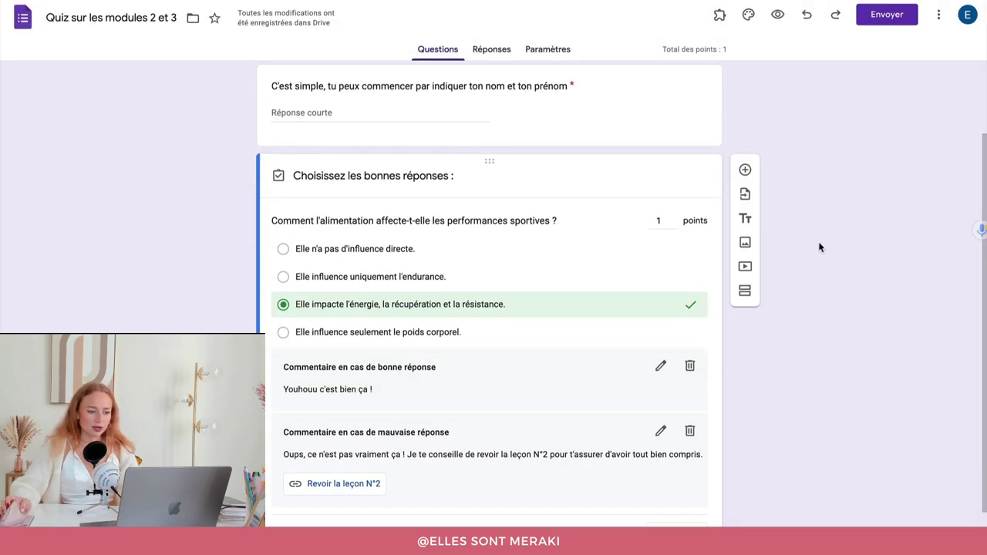
- Add a new question and copy question 7's text, "Quels facteurs alimentaires peuvent aider…", into it from ChatGPT
click(745, 173)
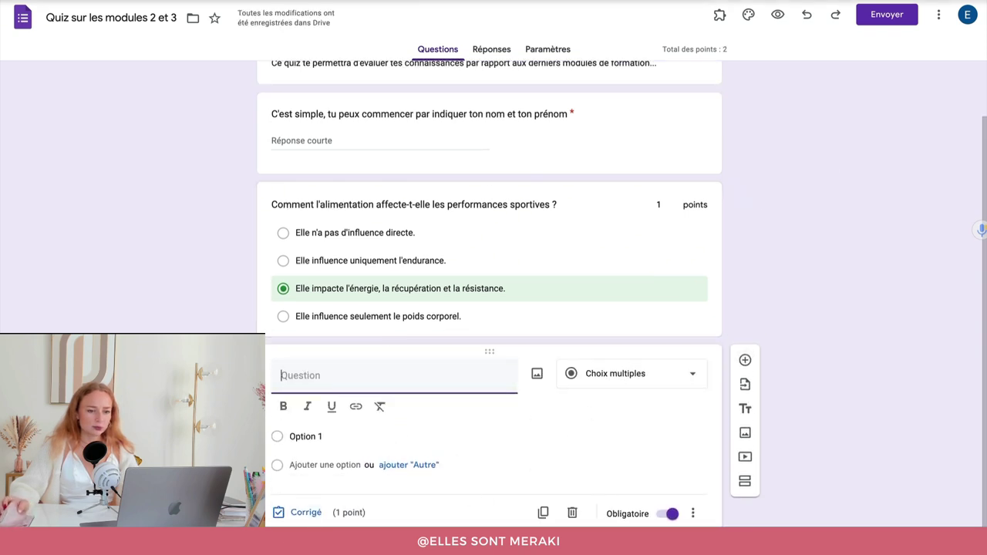
key(super+Tab)
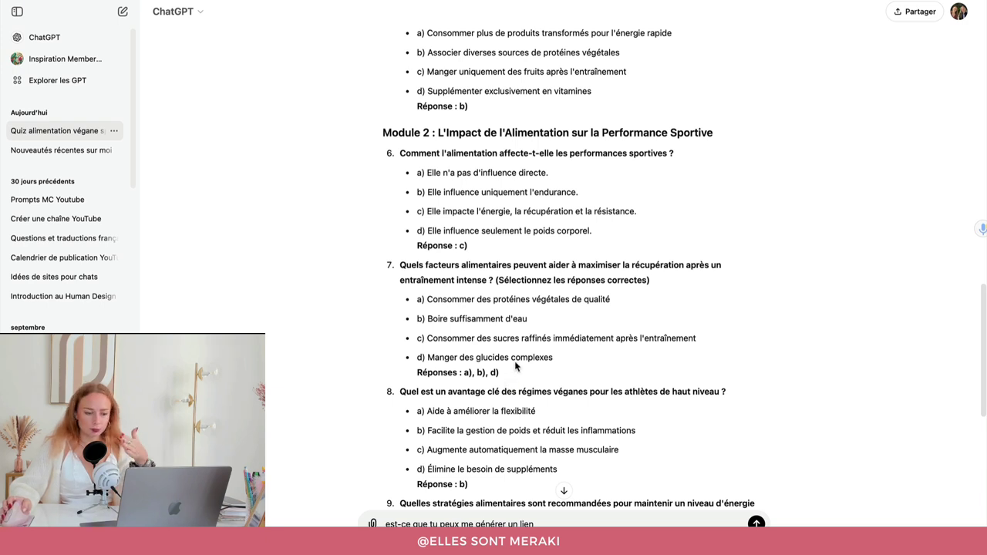
drag(649, 281, 400, 262)
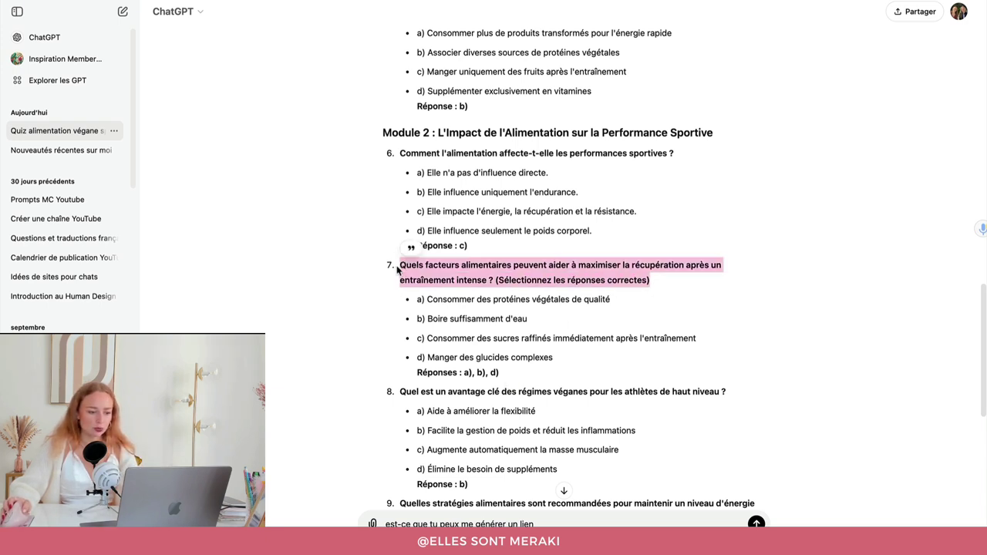
key(super+c)
key(super+Tab)
click(346, 379)
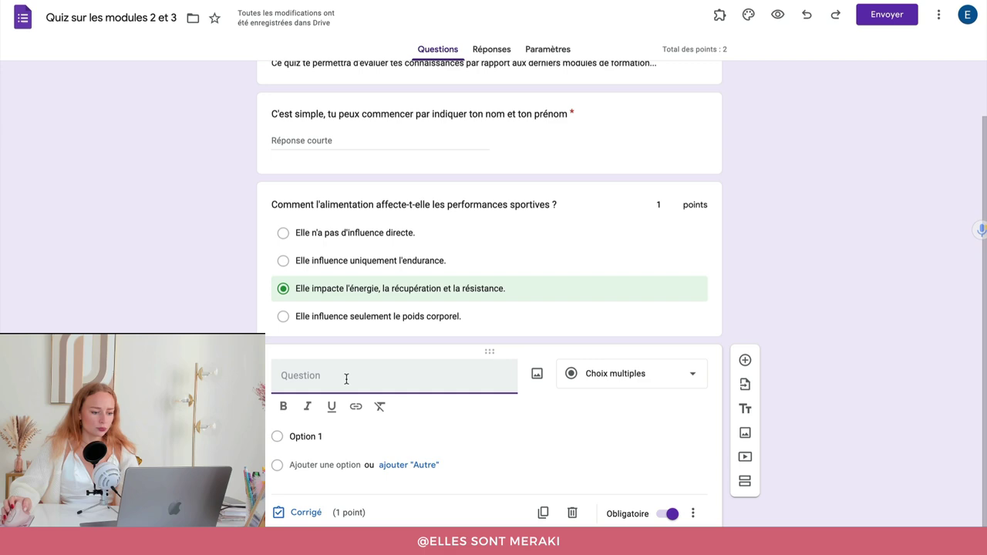
key(super+v)
- Copy question 7's four answer choices from ChatGPT into the new question's options
key(super+Tab)
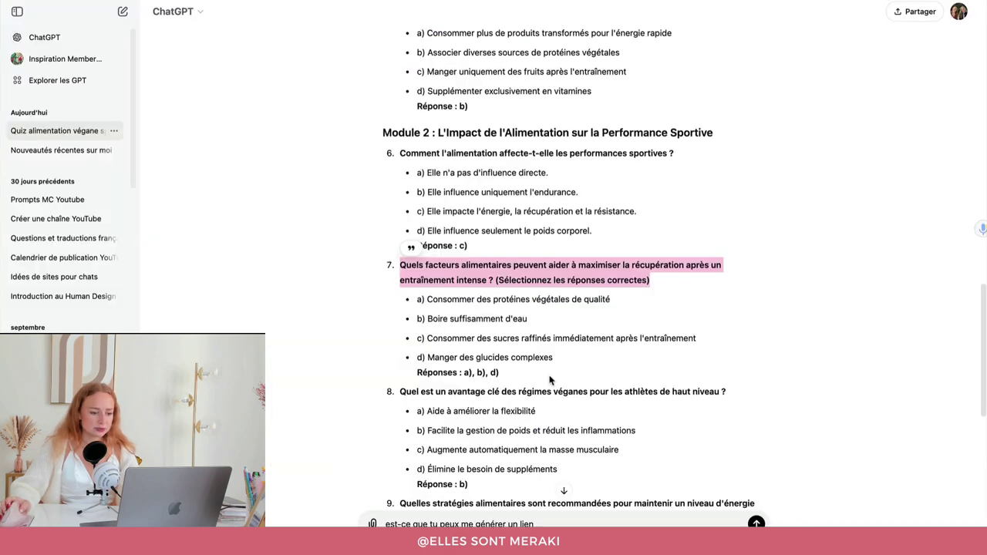
drag(563, 363, 426, 299)
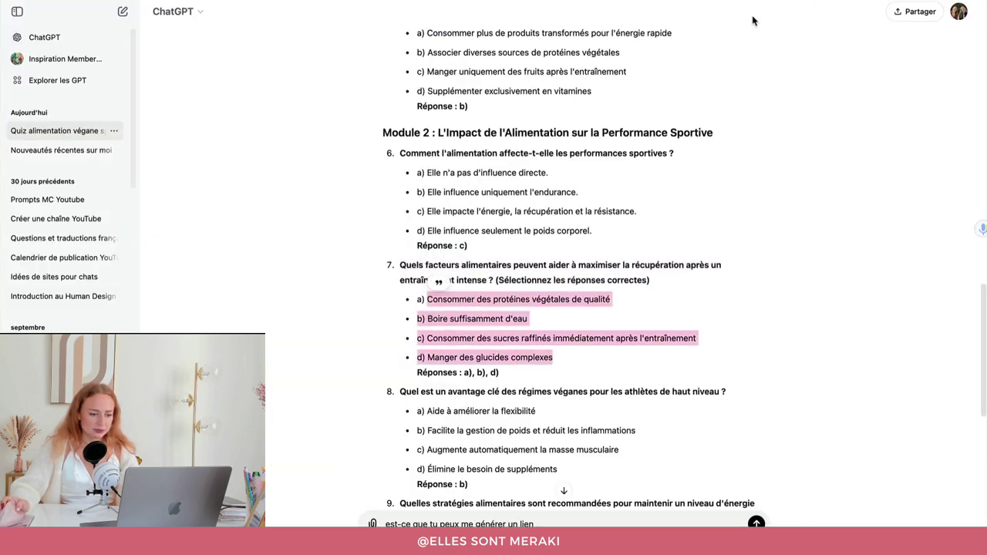
key(super+c)
key(super+Tab)
click(298, 439)
key(super+v)
- Remove the "b)", "c)" and "d)" prefixes from the options and change the question type to "Cases à cocher"
click(298, 354)
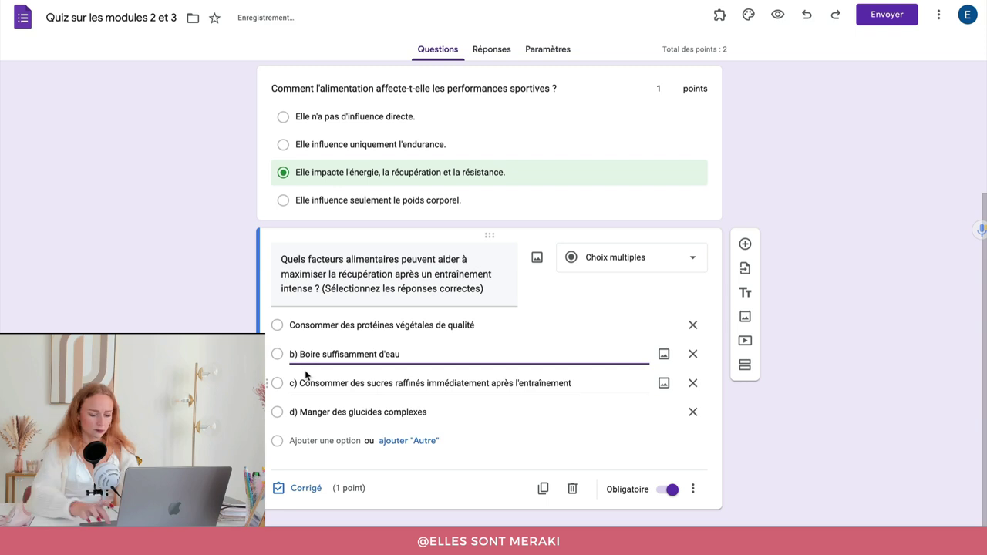
key(BackSpace)
key(BackSpace)
key(BackSpace)
click(299, 384)
key(BackSpace)
key(BackSpace)
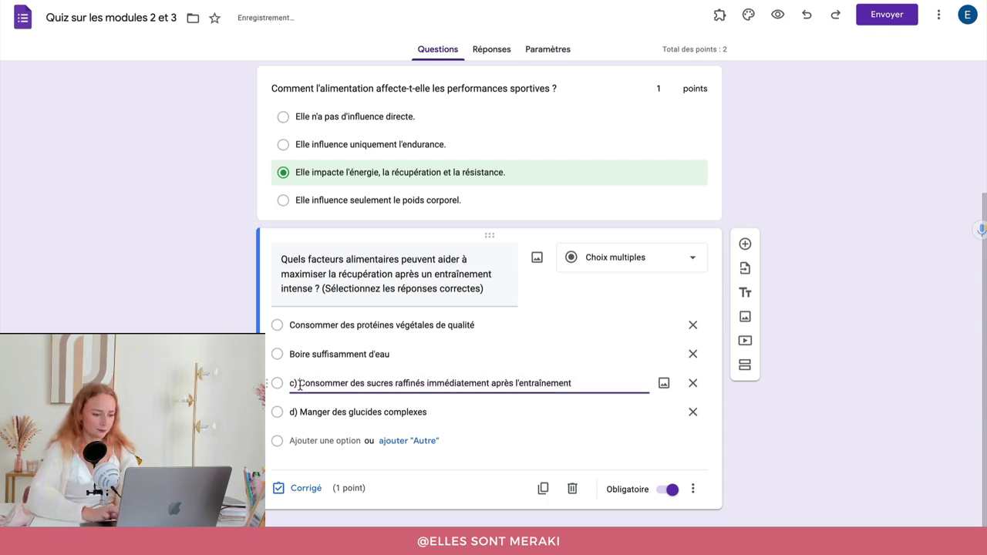
key(BackSpace)
click(301, 412)
key(BackSpace)
key(BackSpace)
key(BackSpace)
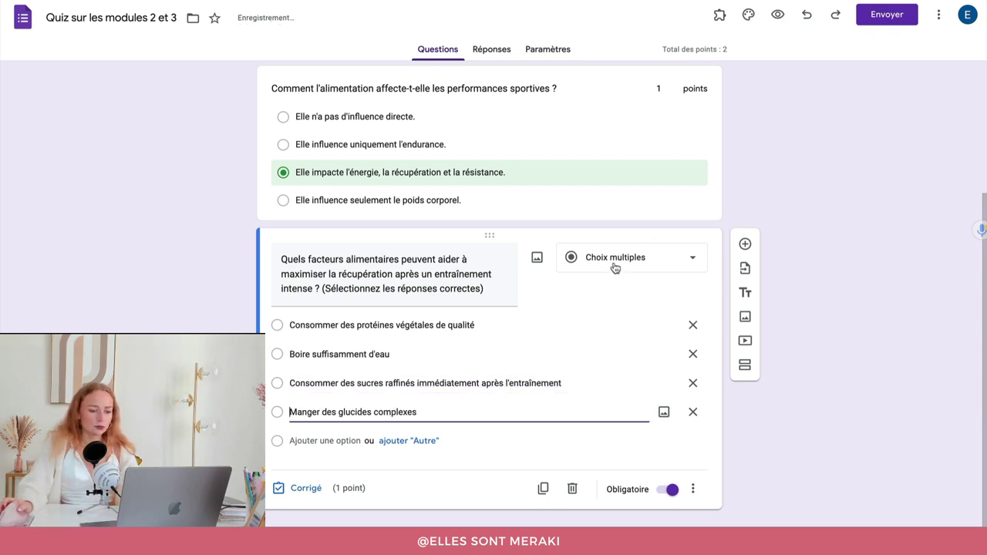
click(615, 266)
click(614, 260)
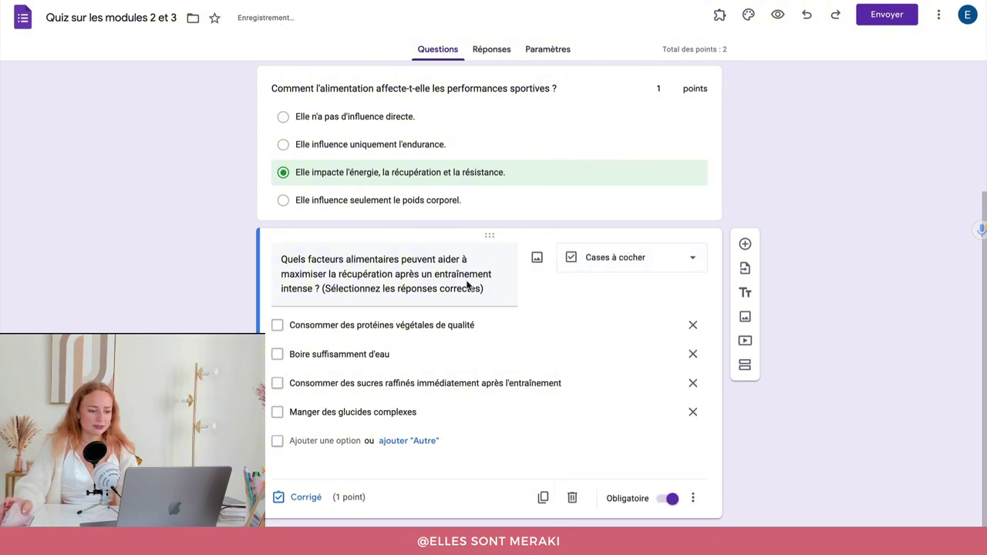
- Replace "(Sélectionnez les réponses correctes)" in the question text with "Plusieurs réponses correctes" in italics
triple_click(323, 290)
click(322, 290)
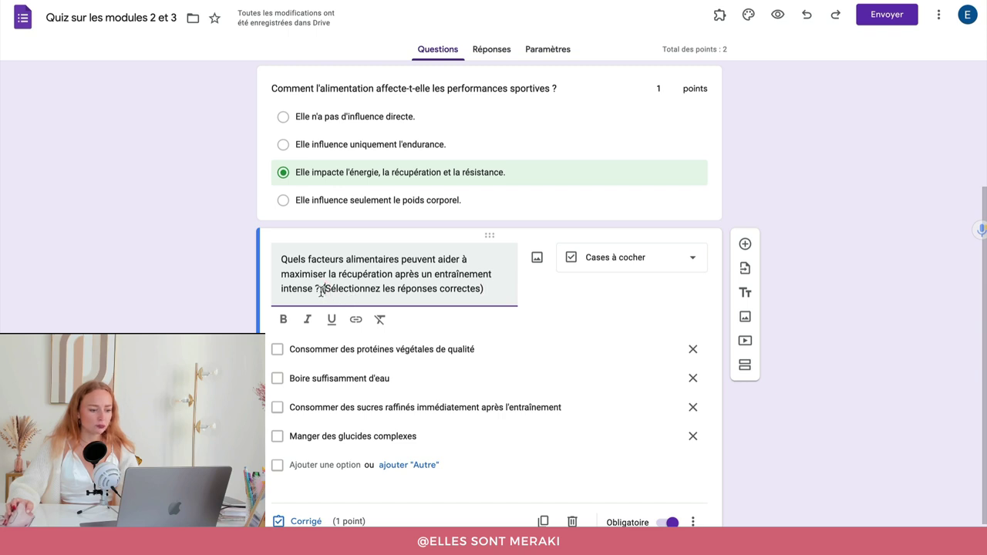
drag(322, 290, 506, 284)
text(Plusieurs)
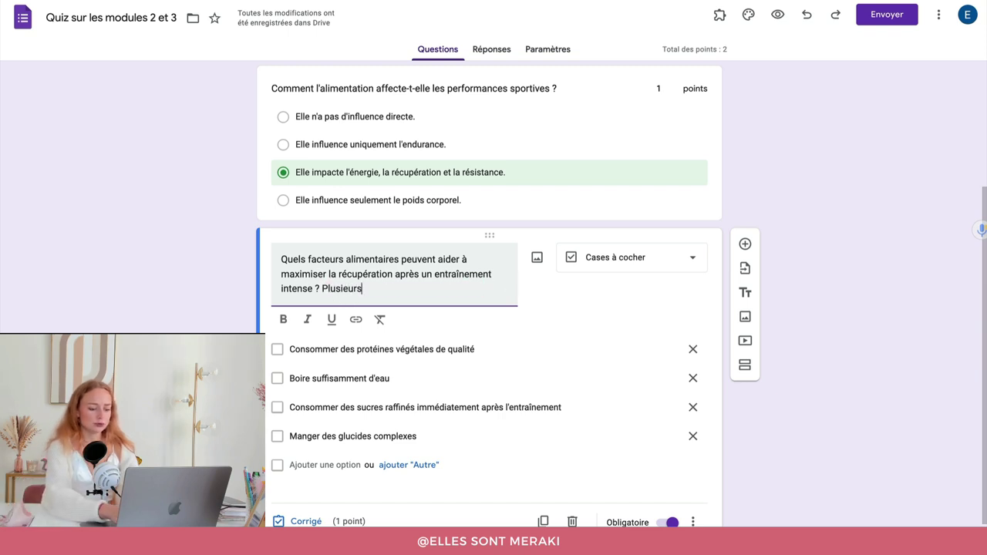
text( réponsess co)
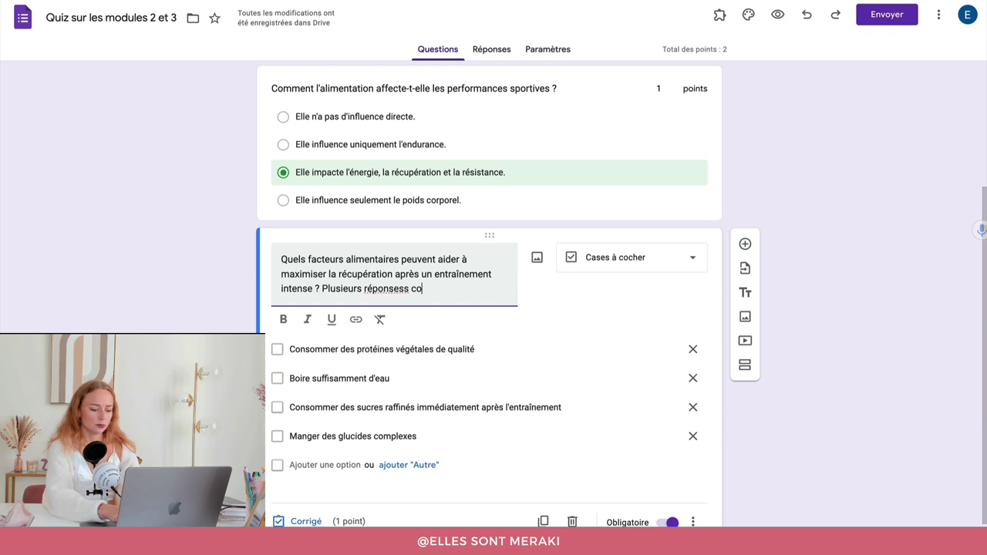
key(BackSpace)
key(BackSpace)
key(BackSpace)
key(BackSpace)
text(corre)
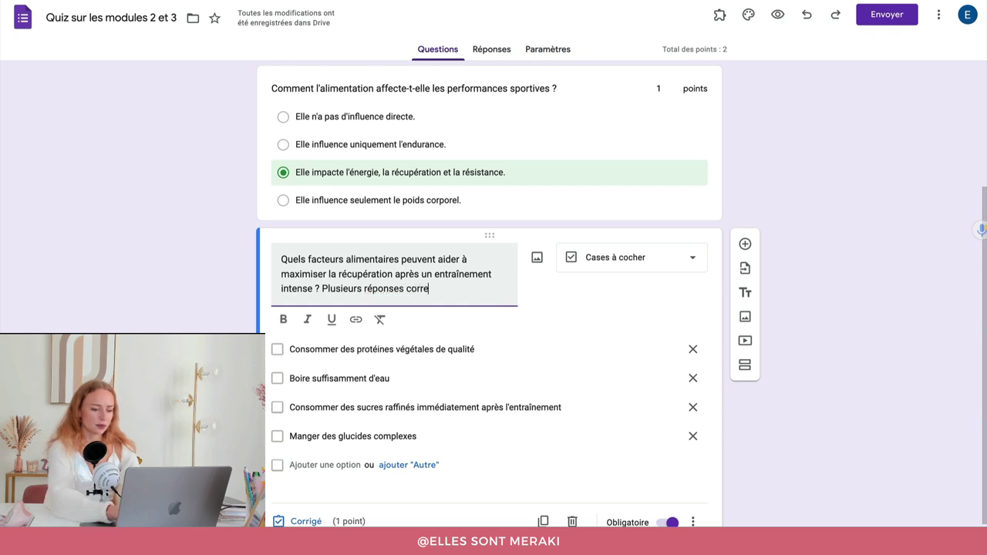
text(ctes)
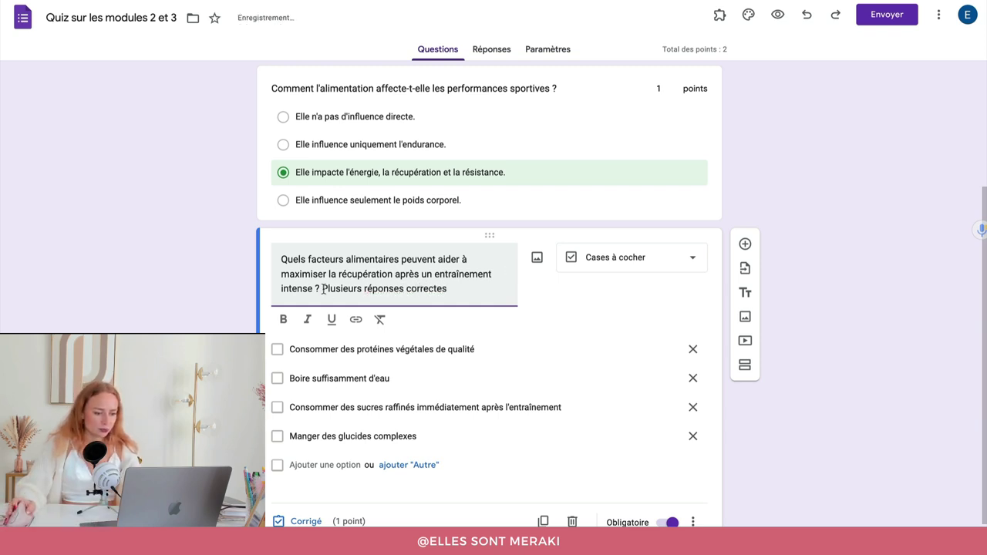
shift+click(322, 288)
click(307, 320)
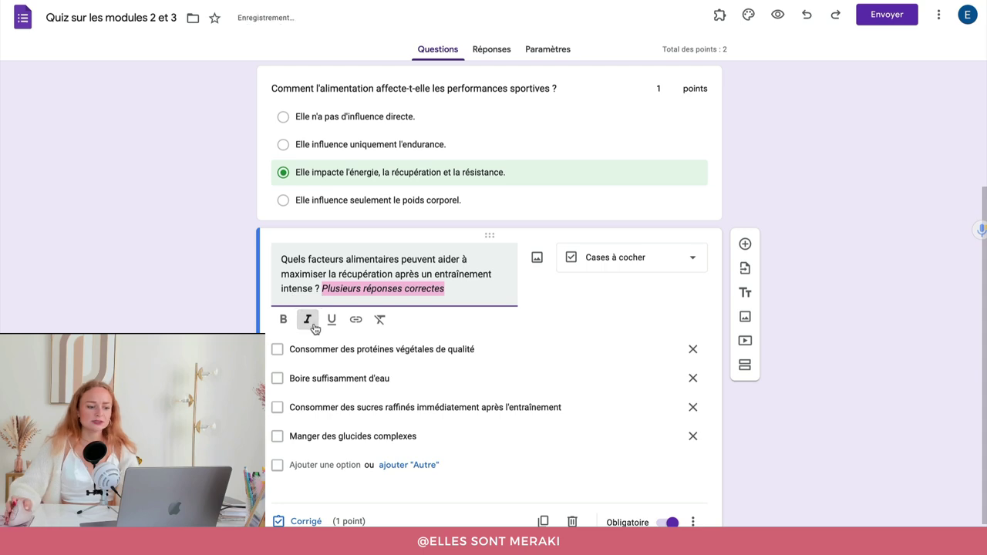
- Mark "Consommer des protéines végétales de qualité", "Boire suffisamment d'eau" and "Manger des glucides complexes" as correct in the question's answer key
click(301, 522)
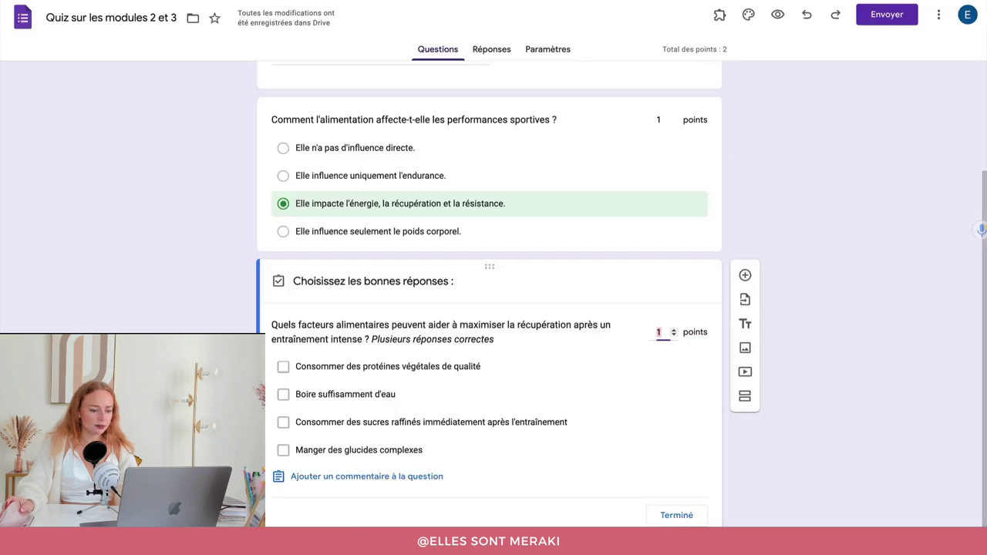
click(491, 370)
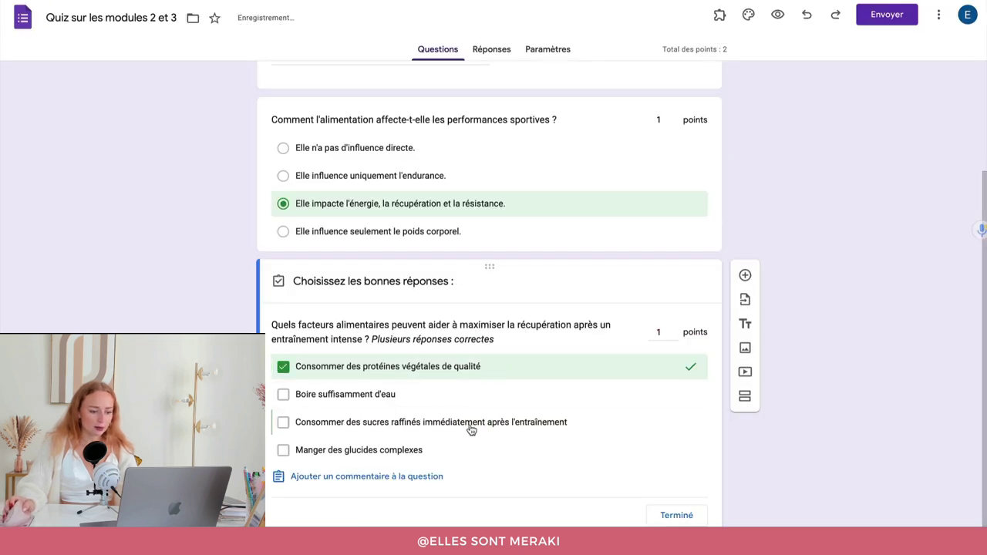
click(469, 424)
click(469, 425)
click(458, 401)
click(433, 456)
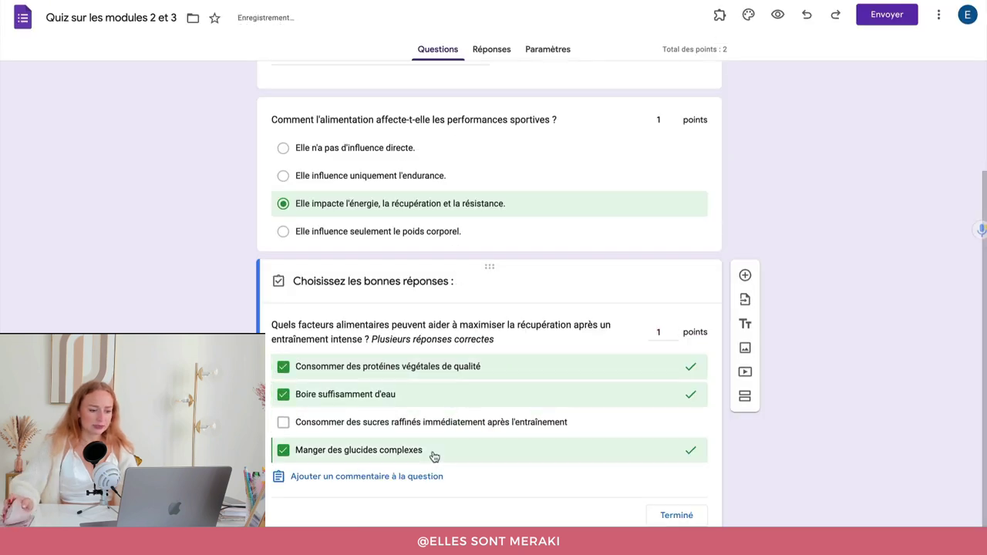
scroll(434, 456, down, 1)
click(316, 452)
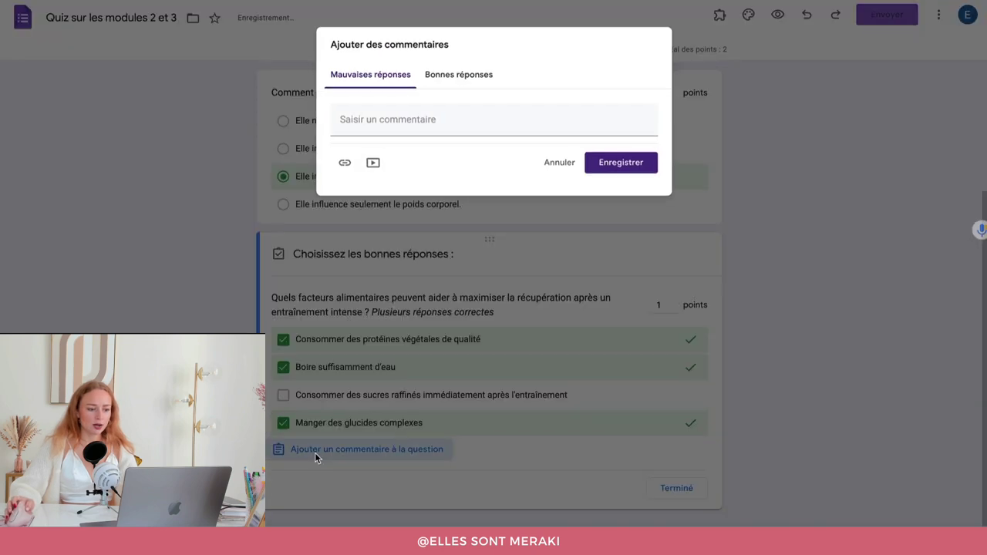
click(397, 117)
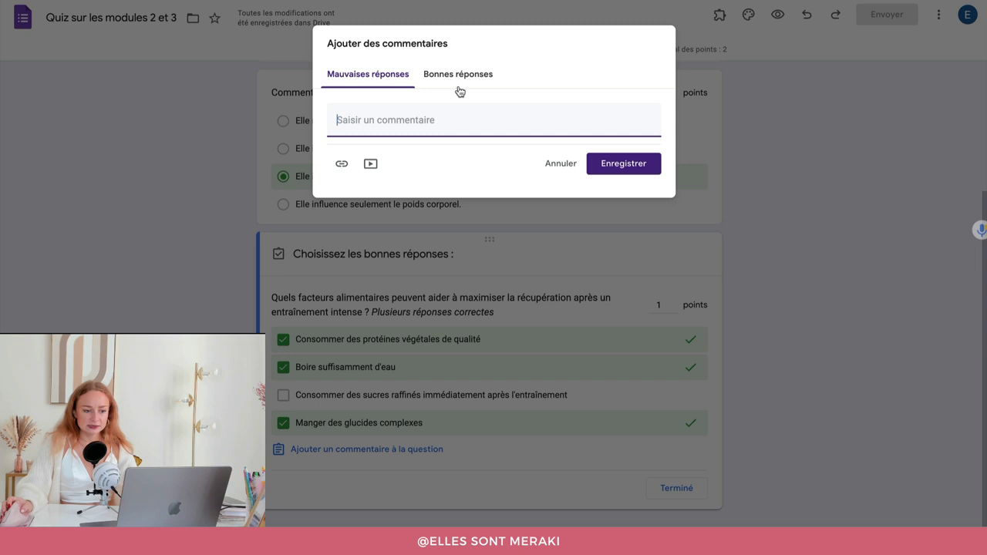
click(550, 166)
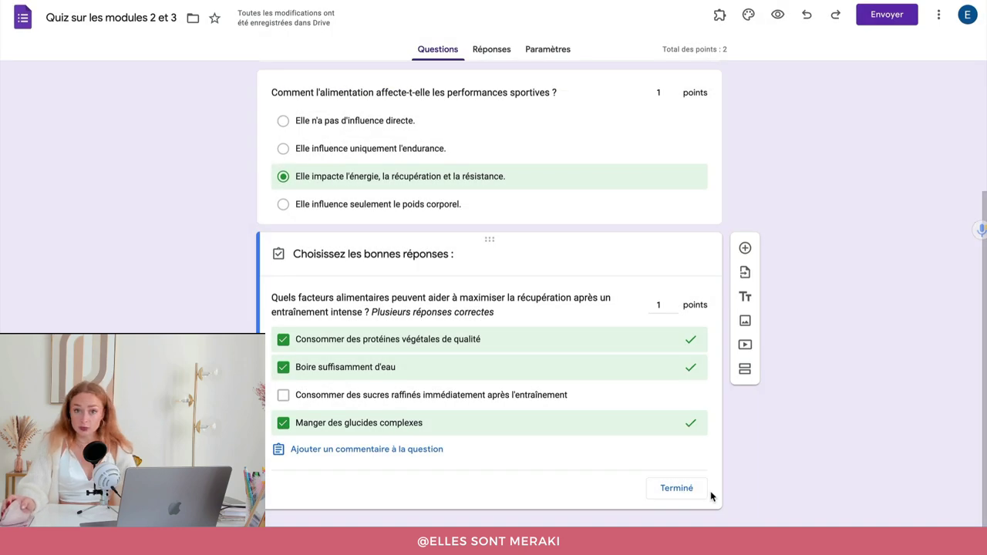
- Finish the answer key and open the respondent version of the quiz through the form's share link
click(677, 491)
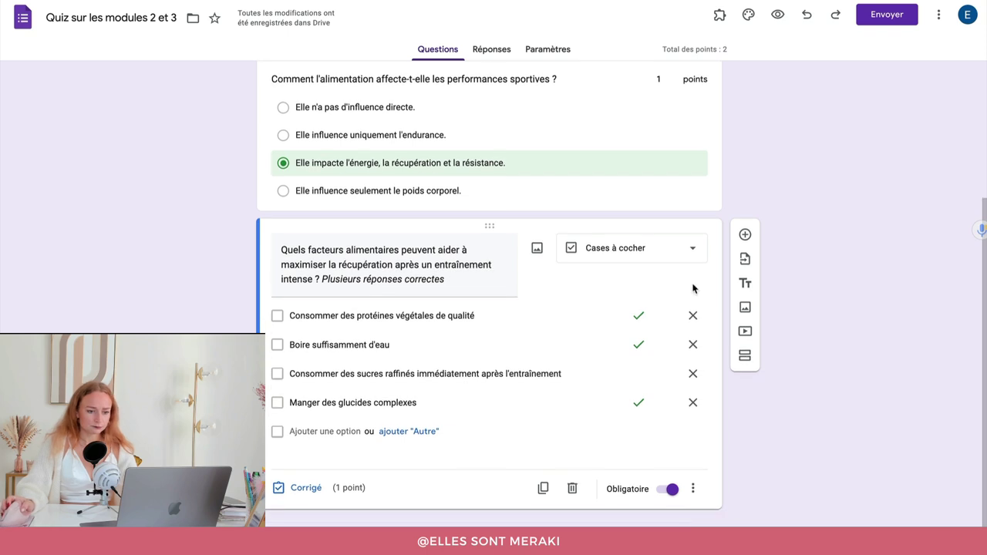
scroll(792, 430, up, 3)
scroll(792, 431, up, 2)
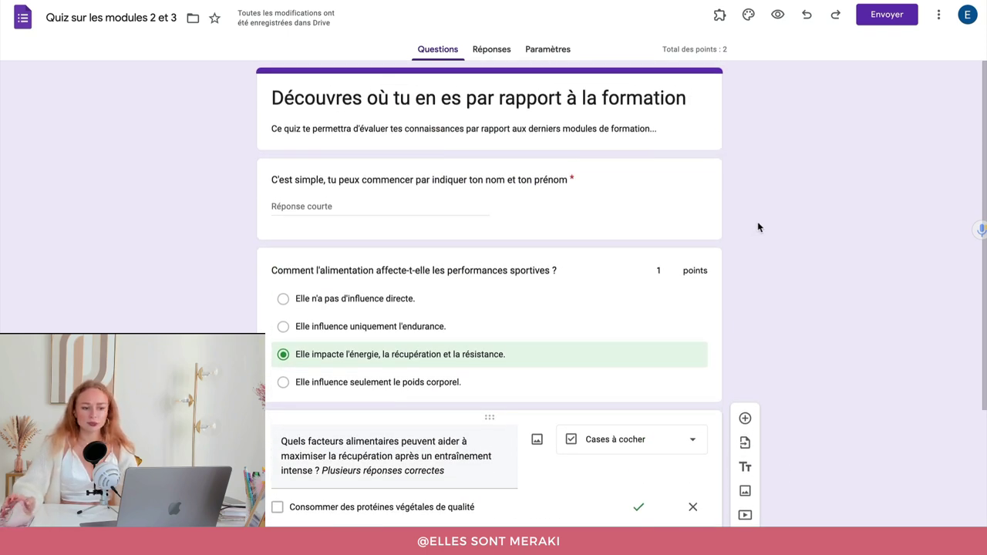
click(879, 17)
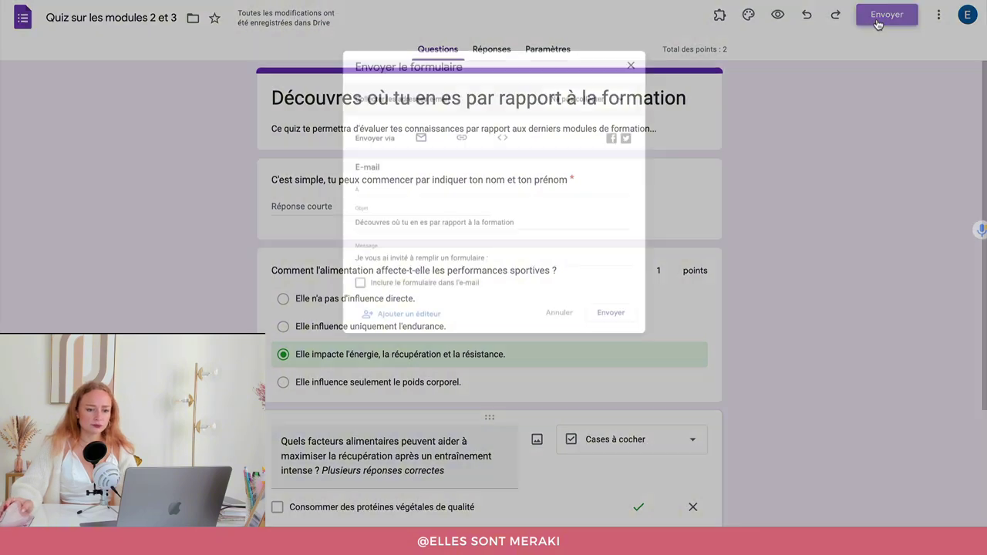
click(456, 130)
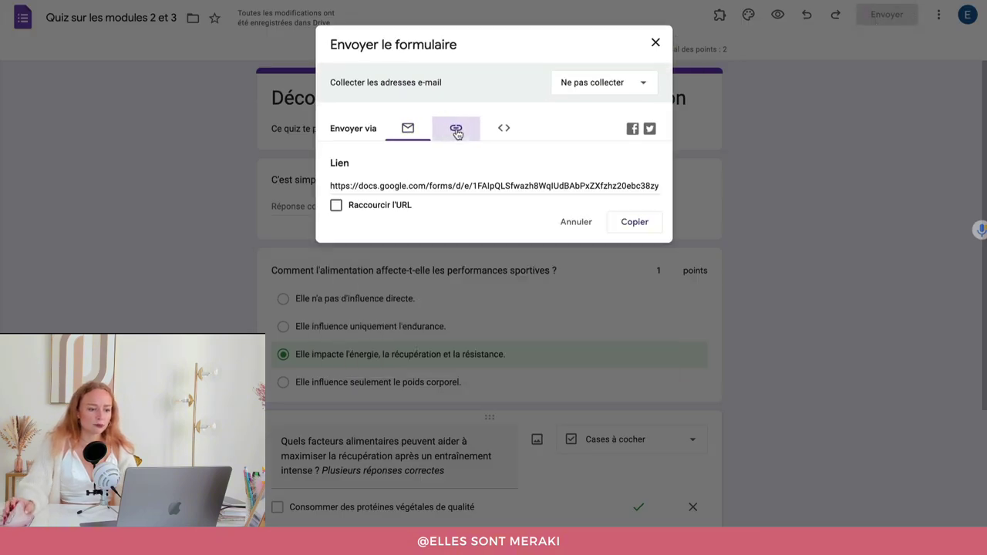
click(441, 185)
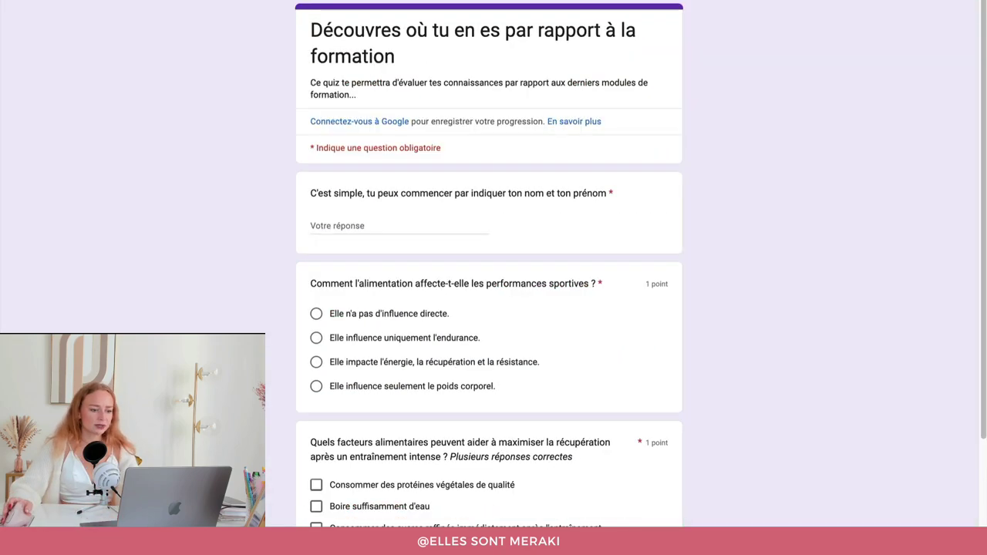
- Enter "Mon nom et prénom" as the name answer and choose "Elle n'a pas d'influence directe." for the sports performance question
click(359, 226)
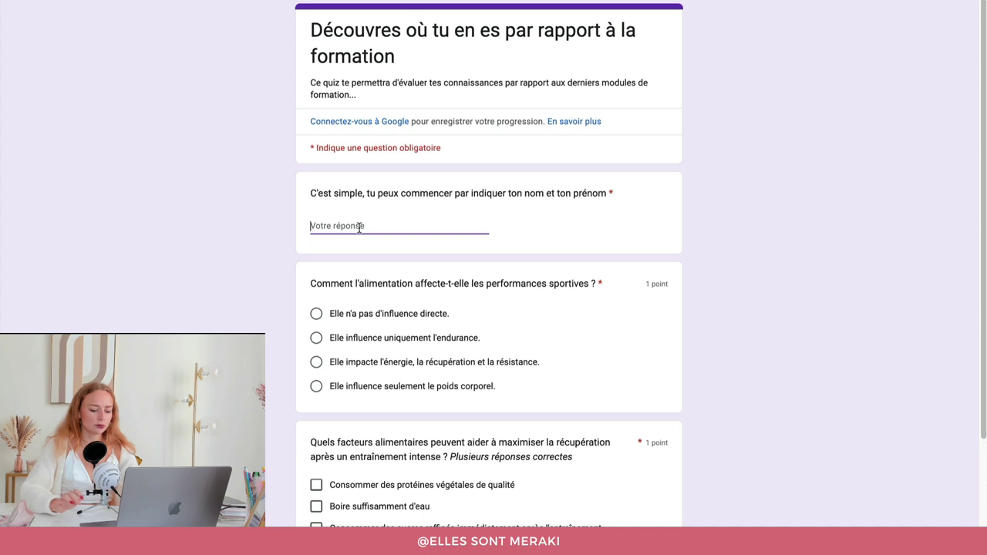
text(Mon nom et prénom)
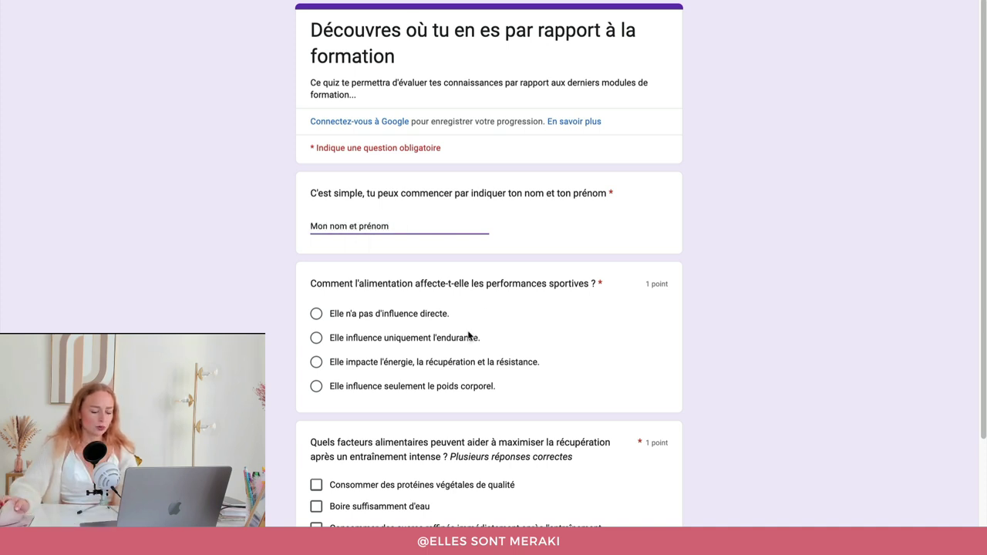
click(316, 314)
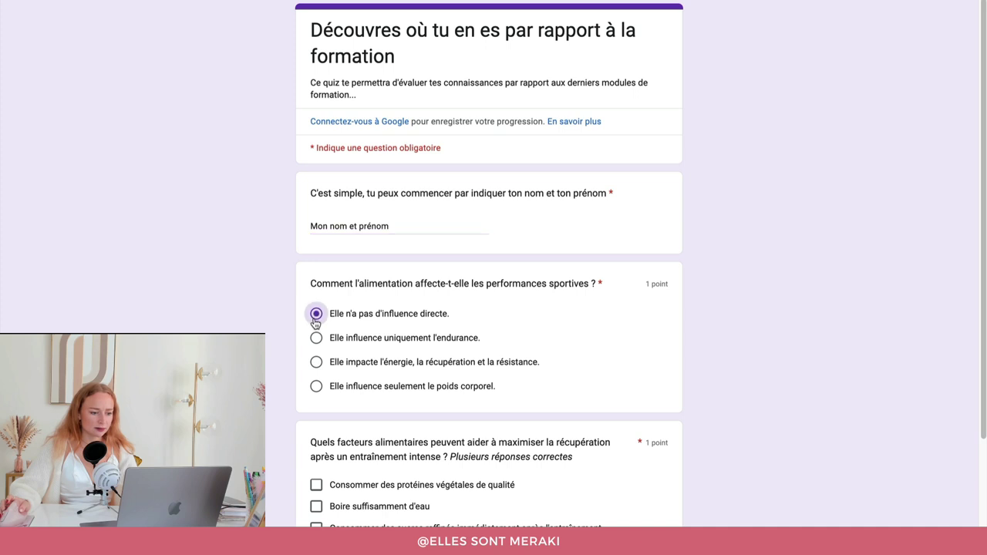
- Select "Consommer des protéines végétales de qualité", "Boire suffisamment d'eau" and "Manger des glucides complexes" in the recovery question, and submit the quiz
scroll(302, 327, down, 3)
click(317, 342)
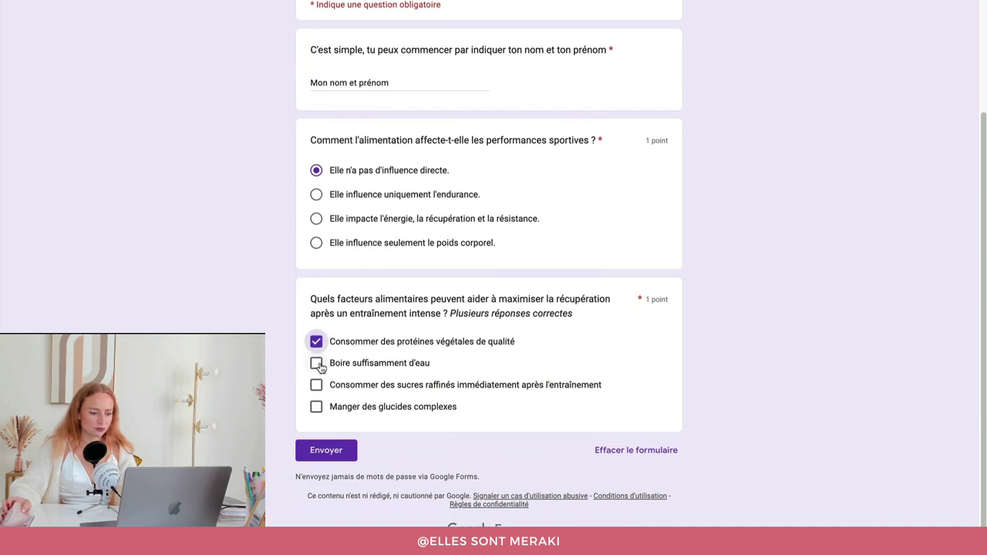
click(317, 363)
click(317, 407)
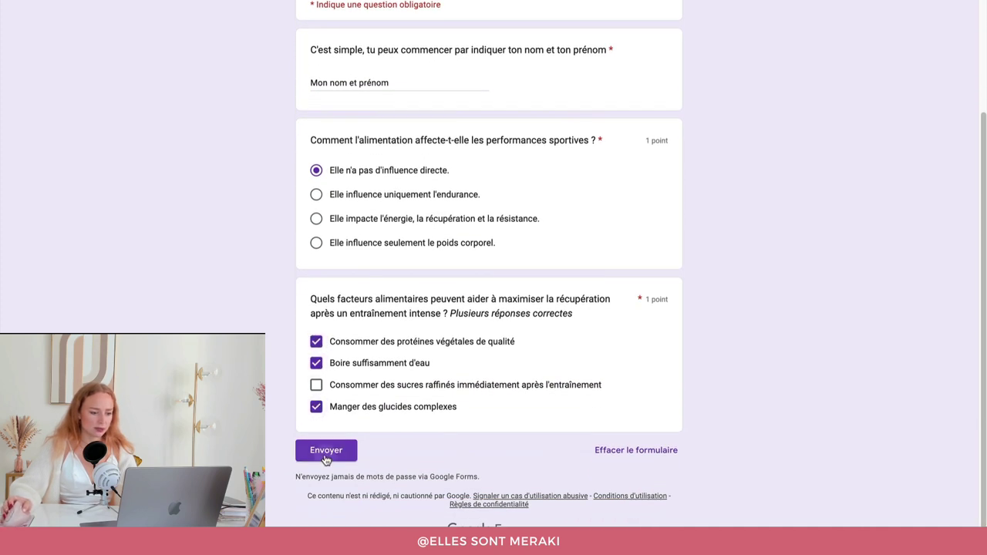
click(326, 453)
- Display the quiz score and examine the grading, correct answer and feedback given for each question
drag(326, 98, 532, 115)
click(532, 116)
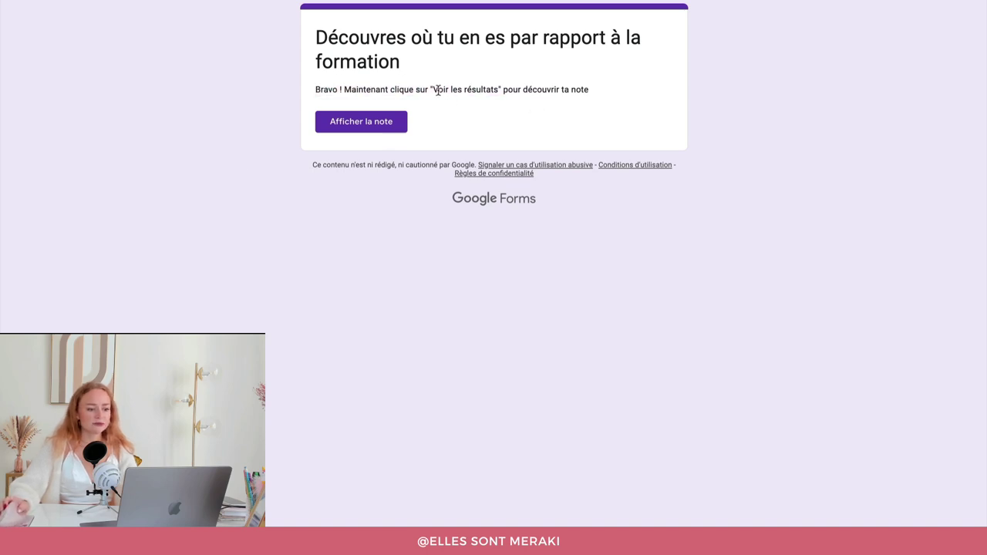
drag(435, 91, 470, 91)
click(476, 105)
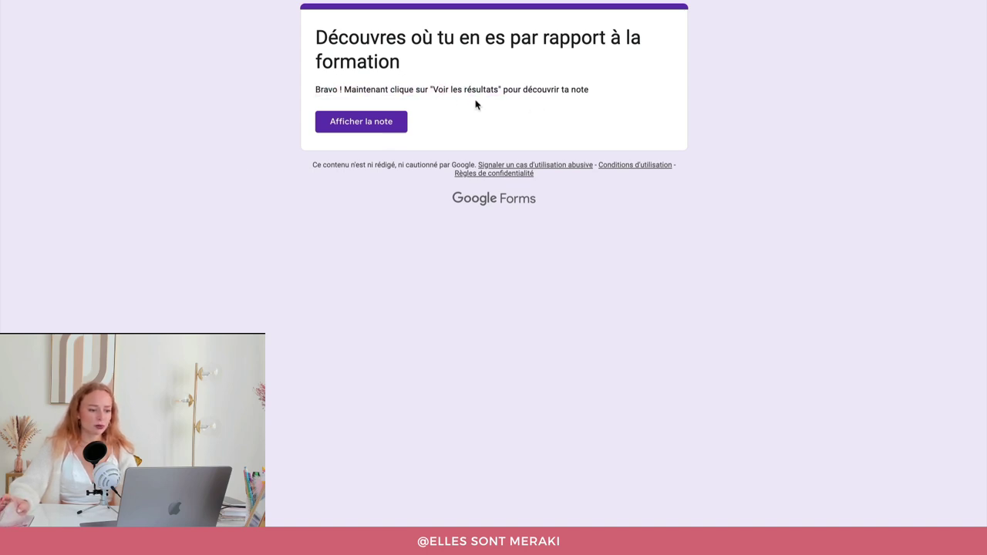
click(362, 121)
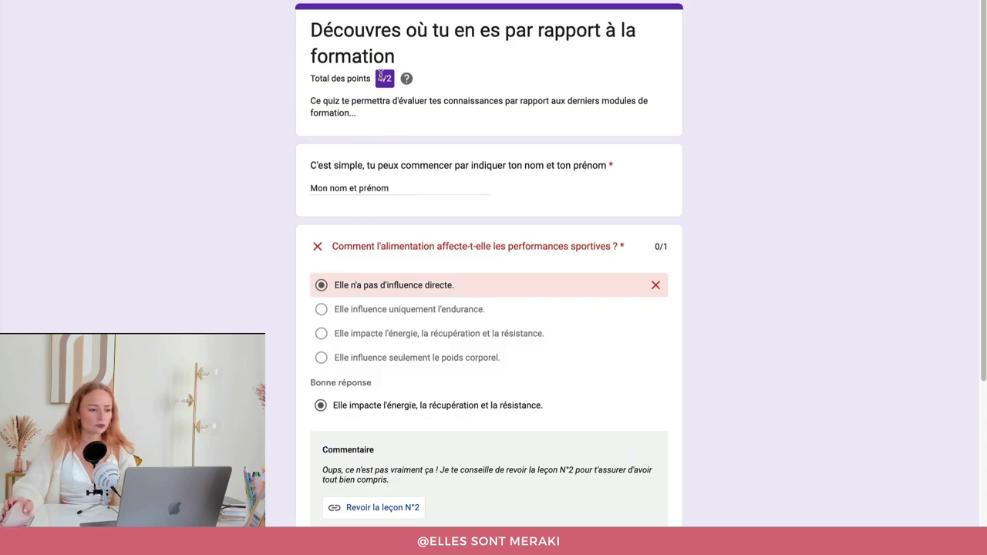
scroll(276, 259, down, 3)
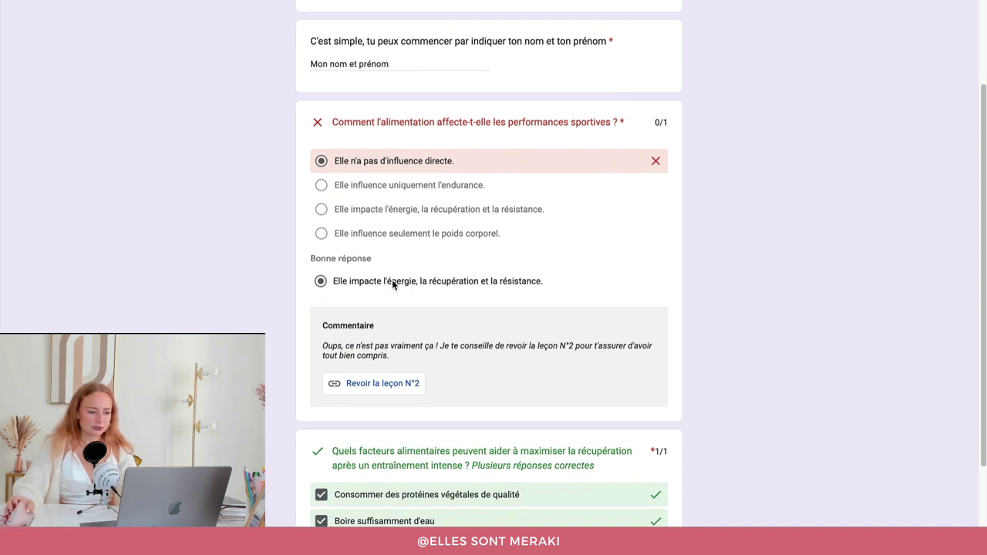
scroll(402, 284, down, 2)
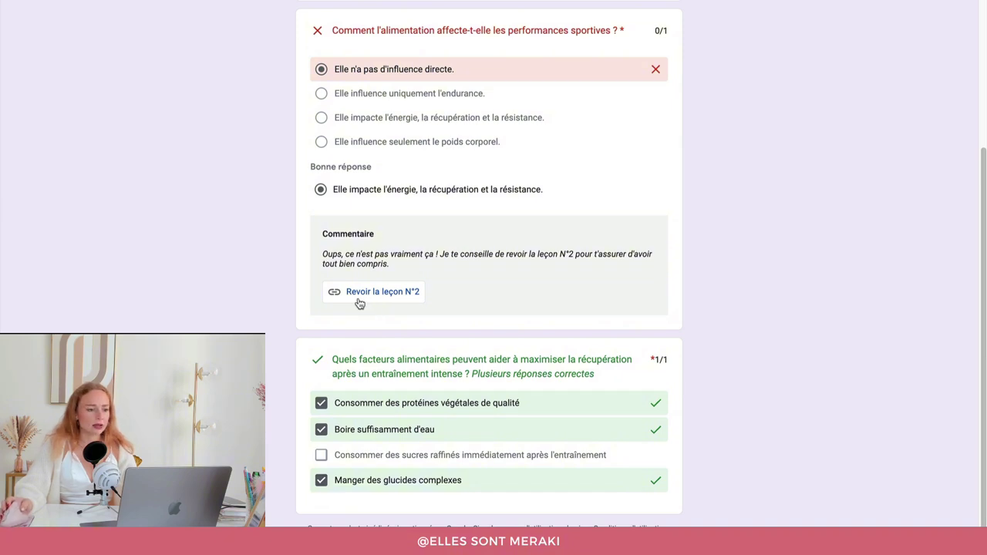
scroll(301, 292, down, 1)
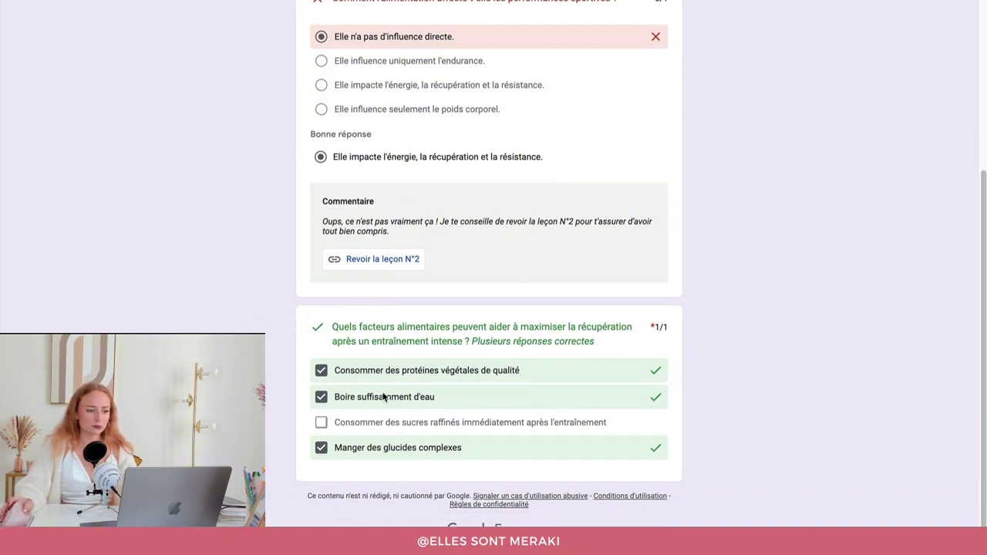
scroll(382, 415, up, 3)
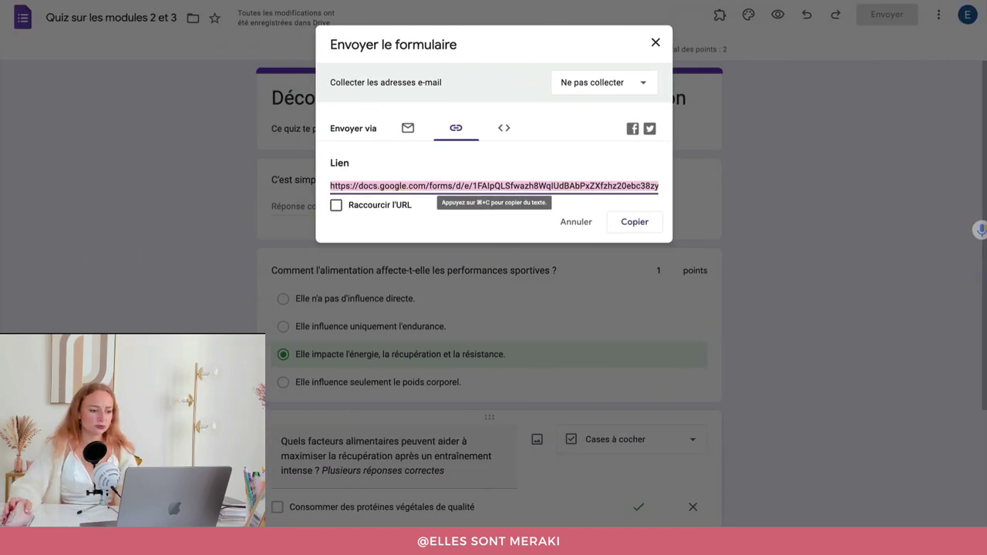
- Close the send dialog in the form editor and set the theme's header font to Comfortaa
click(158, 282)
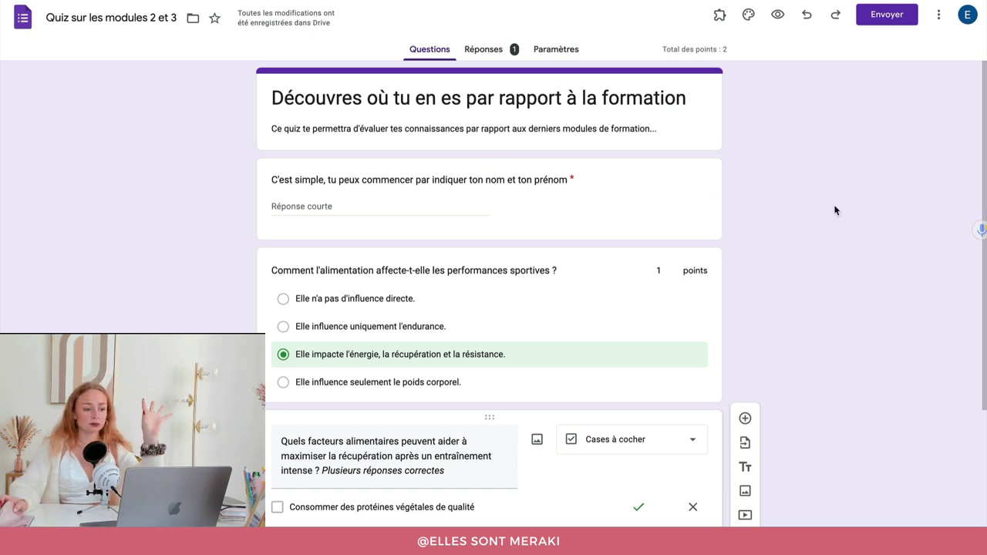
scroll(832, 213, down, 2)
scroll(830, 217, down, 1)
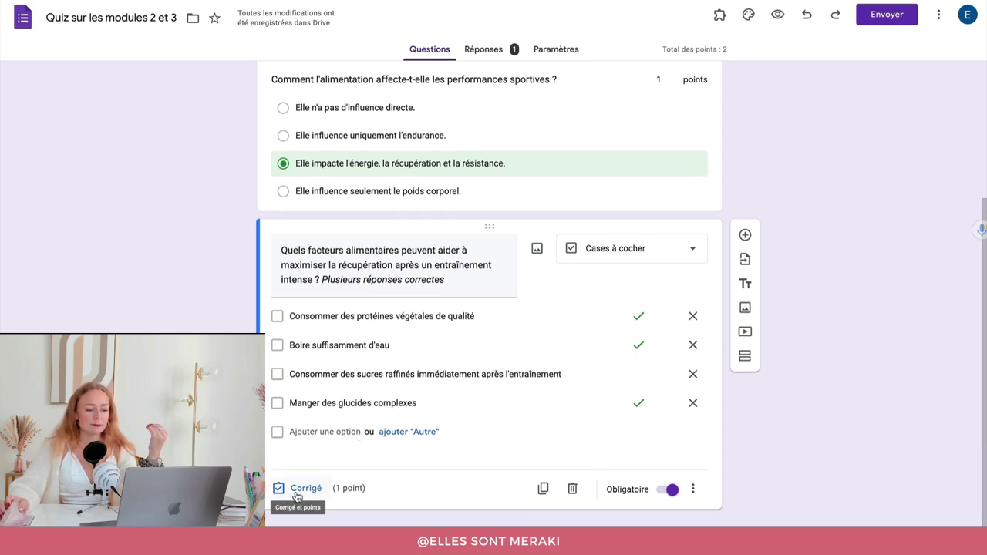
scroll(489, 309, up, 3)
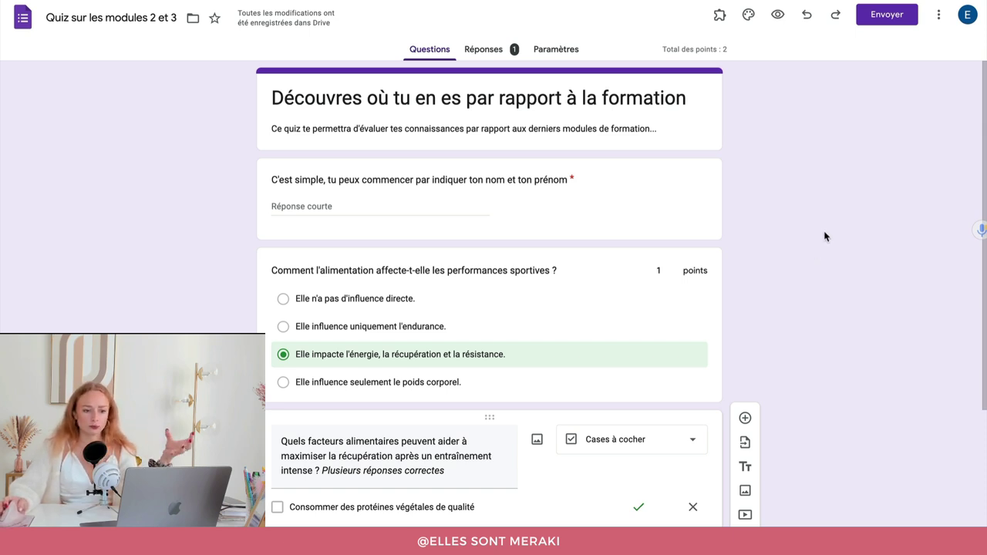
click(748, 16)
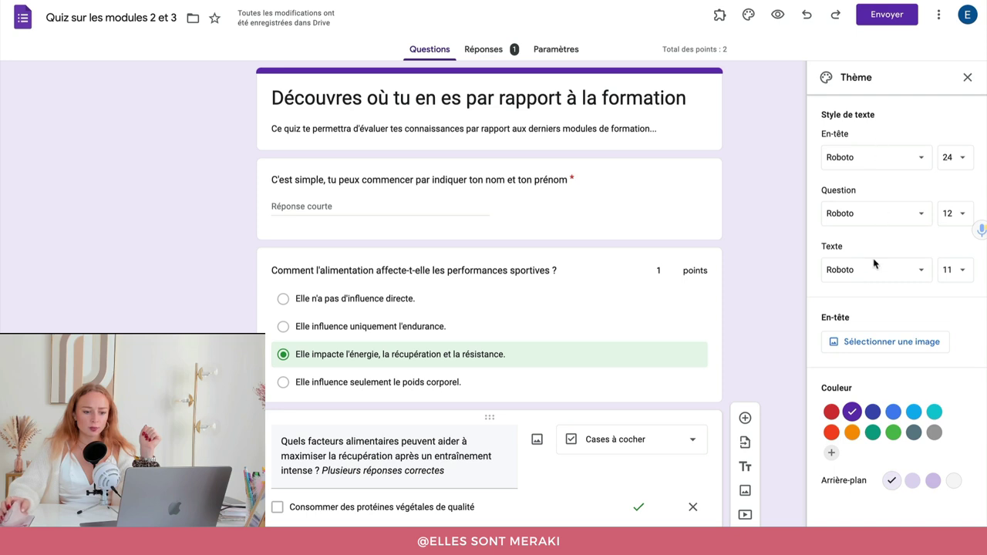
click(873, 165)
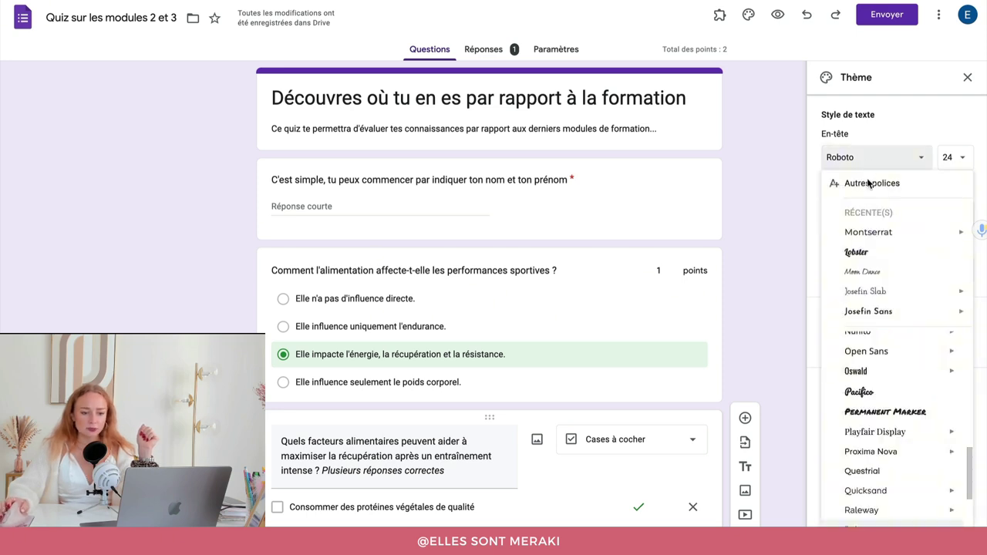
click(872, 272)
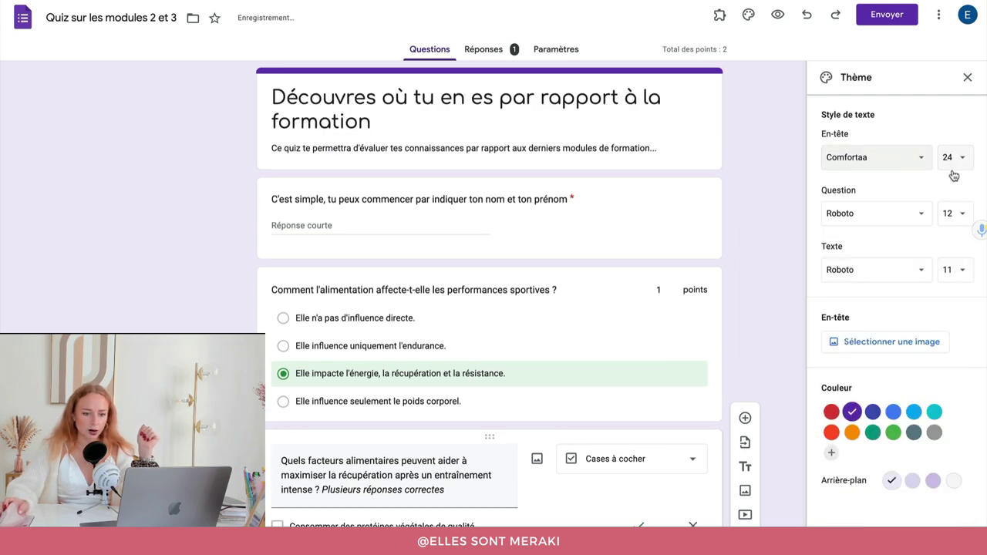
- Set the theme's question font to Comfortaa in bold (Gras) and its body text font to Comfortaa
click(913, 214)
mouse_move(876, 293)
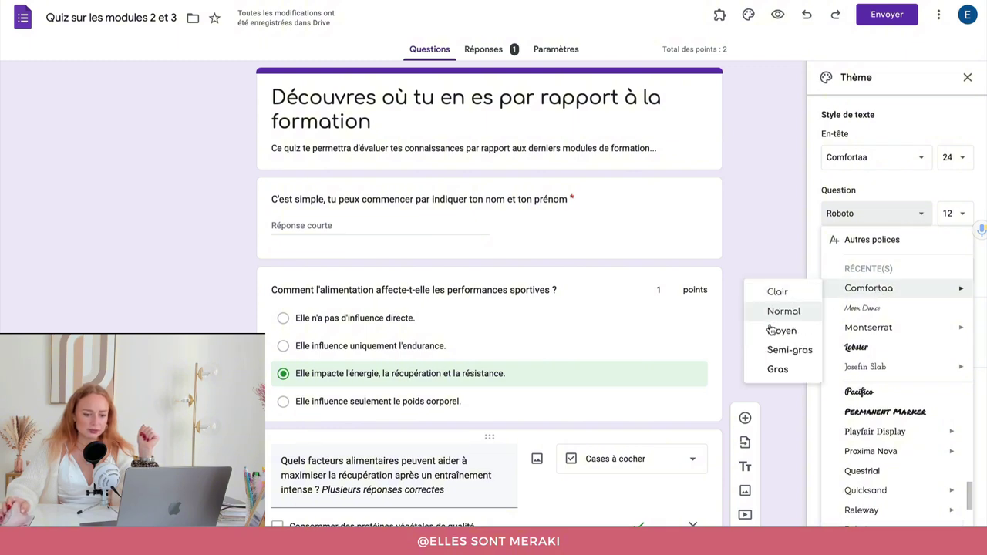
click(779, 370)
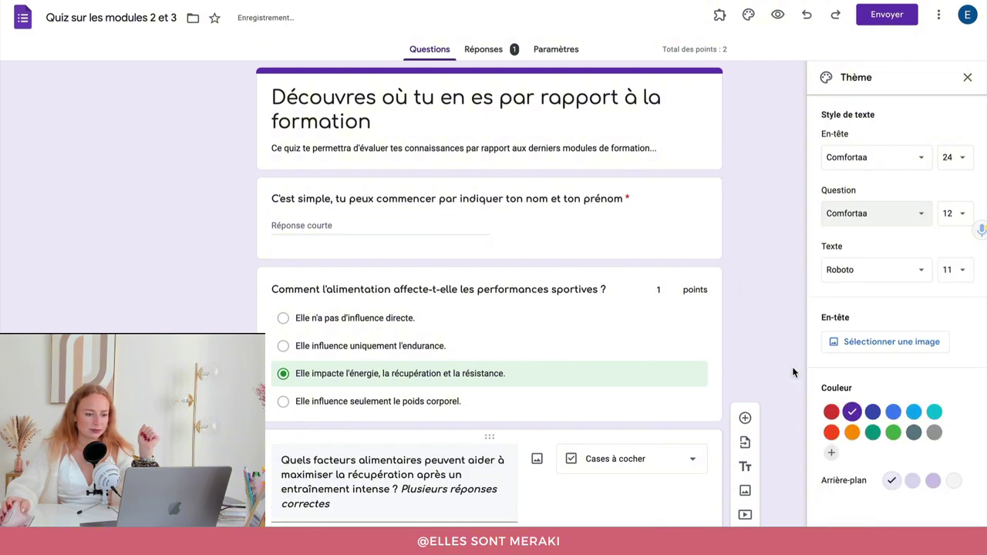
click(856, 270)
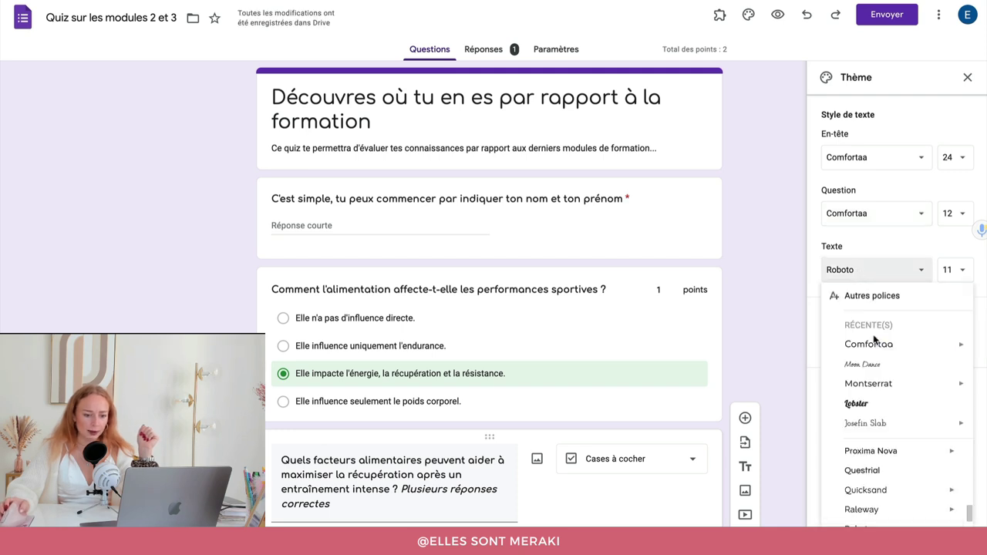
mouse_move(872, 346)
click(778, 352)
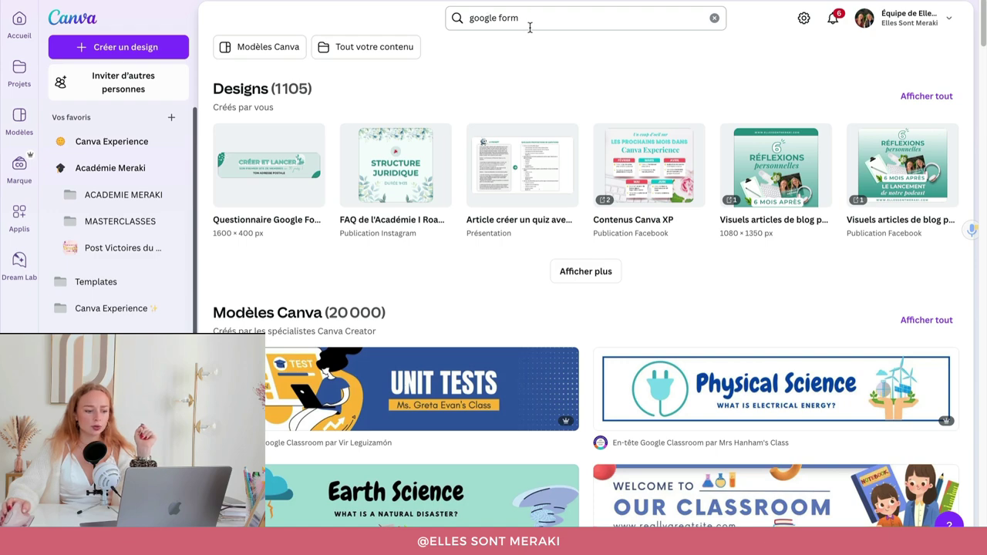
- In Canva, browse the "google form" templates and open "Colorful Fun Welcome to Our Classroom Google Classroom Header" for customization
scroll(511, 241, down, 2)
scroll(512, 238, down, 5)
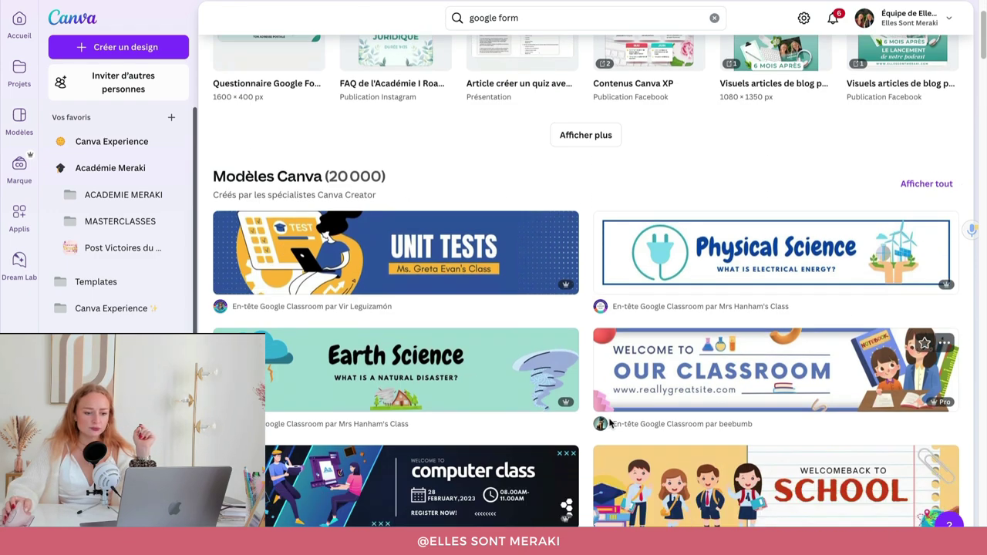
scroll(692, 312, down, 7)
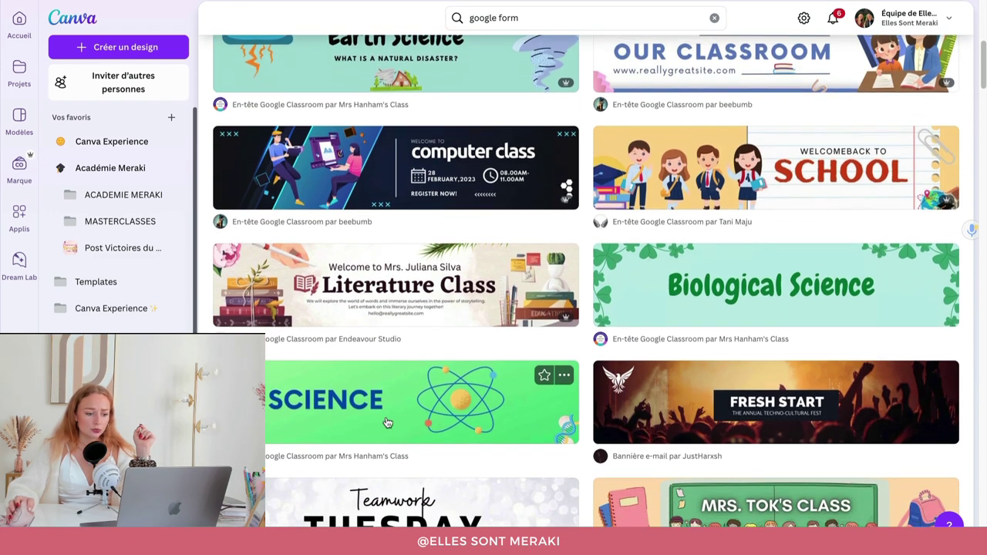
scroll(787, 359, up, 3)
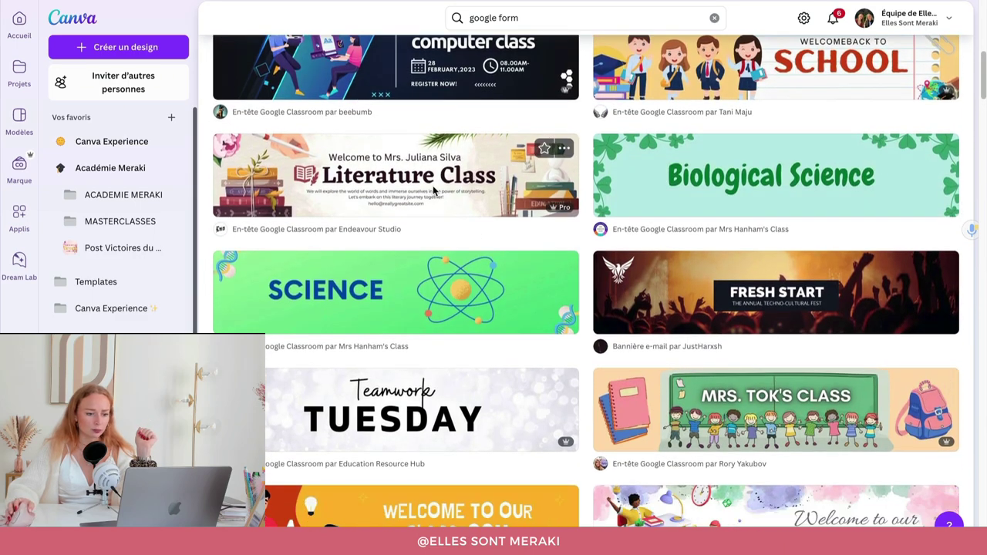
click(433, 188)
click(502, 310)
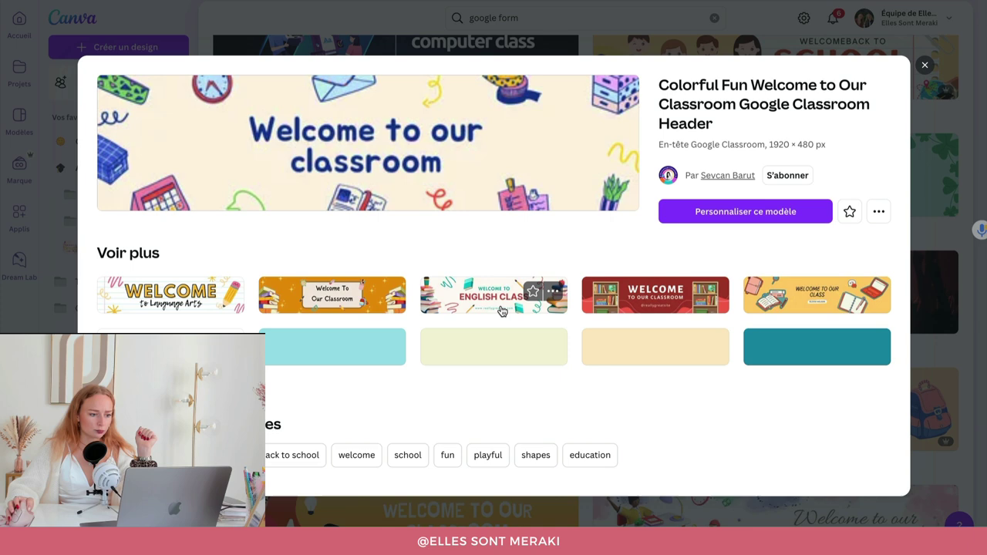
click(700, 212)
- Replace the banner's "Welcome to our classroom" text with "Fais le point pour savoir où tu en es !"
double_click(439, 300)
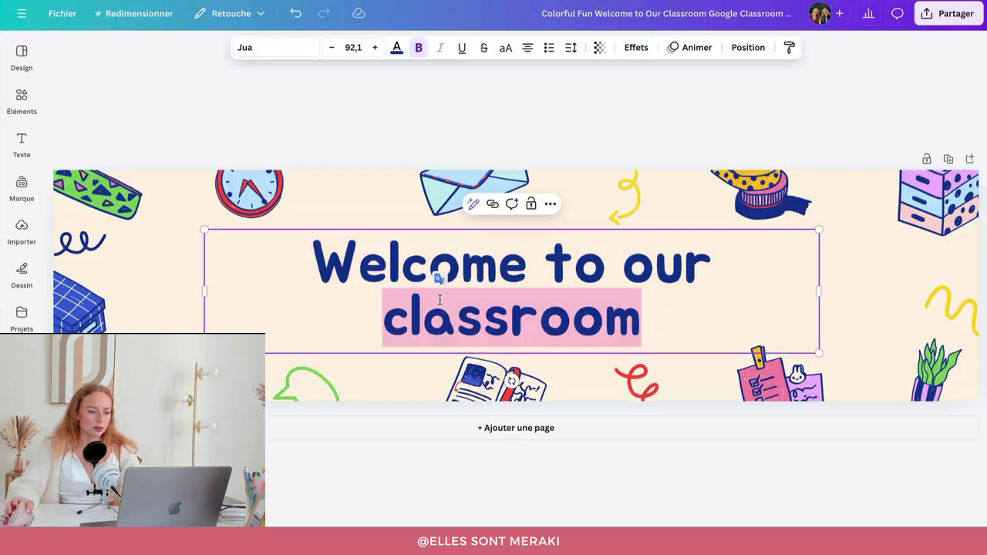
key(super+a)
text(Fai)
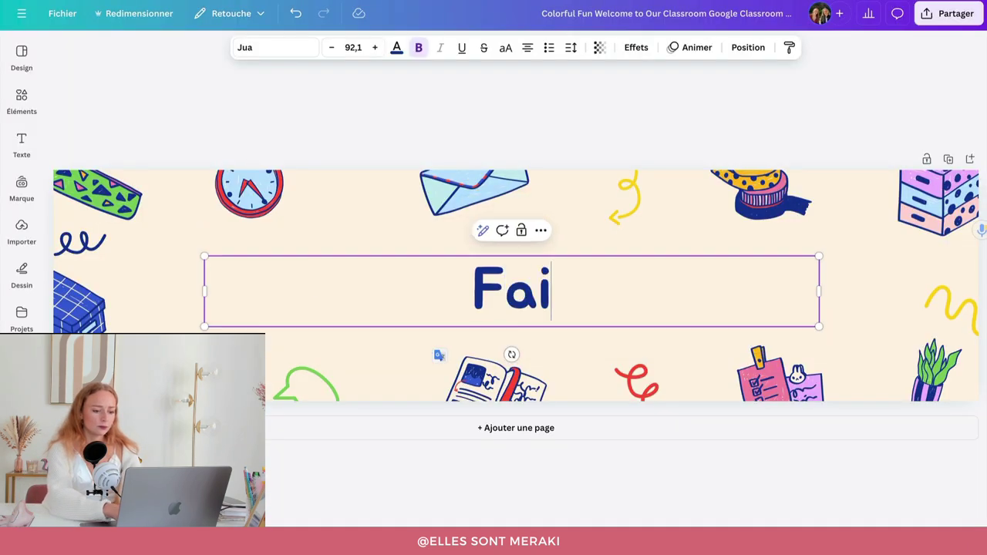
text(tes l)
key(BackSpace)
key(BackSpace)
key(BackSpace)
key(BackSpace)
key(BackSpace)
text(s )
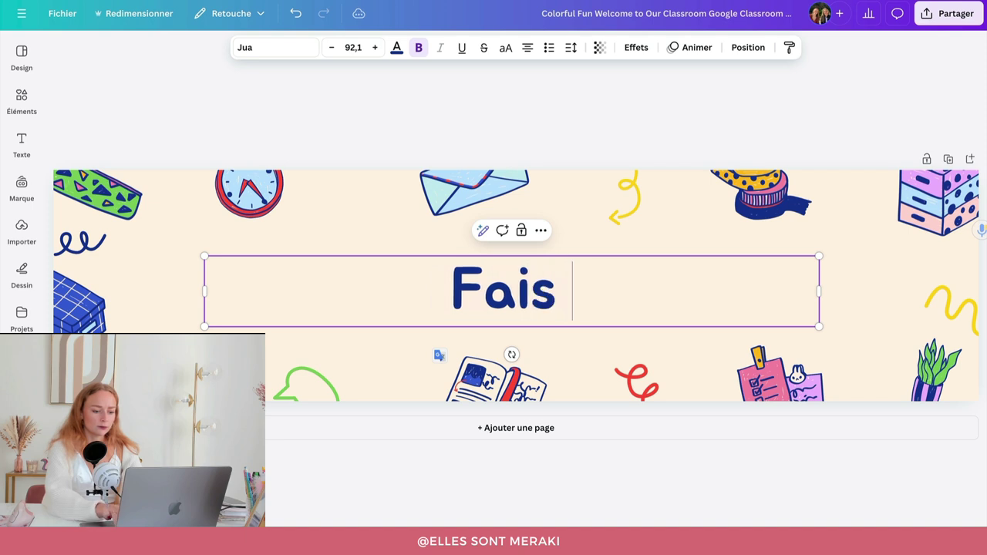
text(le point pour savoi)
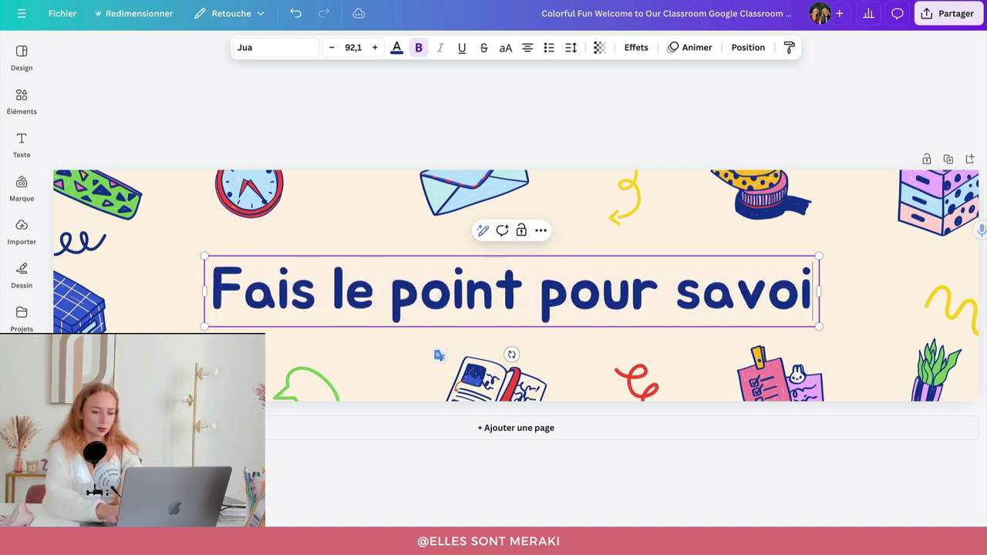
text(r où tu en es)
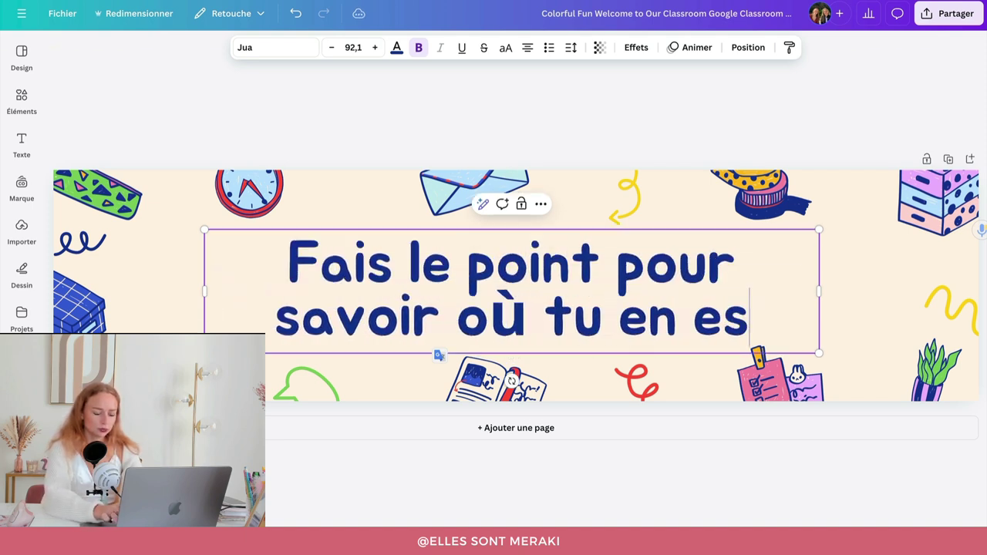
text( !)
- Increase the line spacing of the banner's title text and deselect it
click(570, 47)
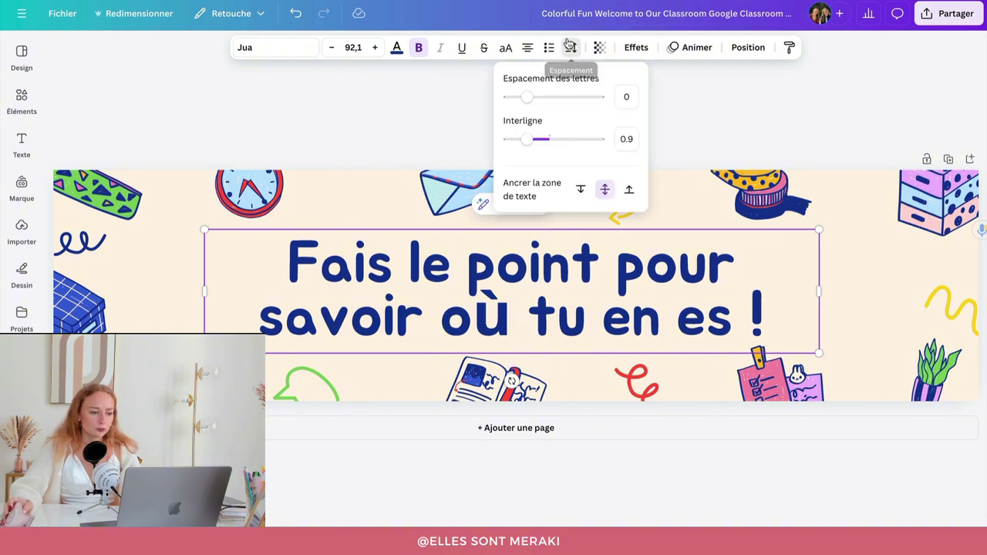
drag(551, 147, 552, 138)
click(820, 119)
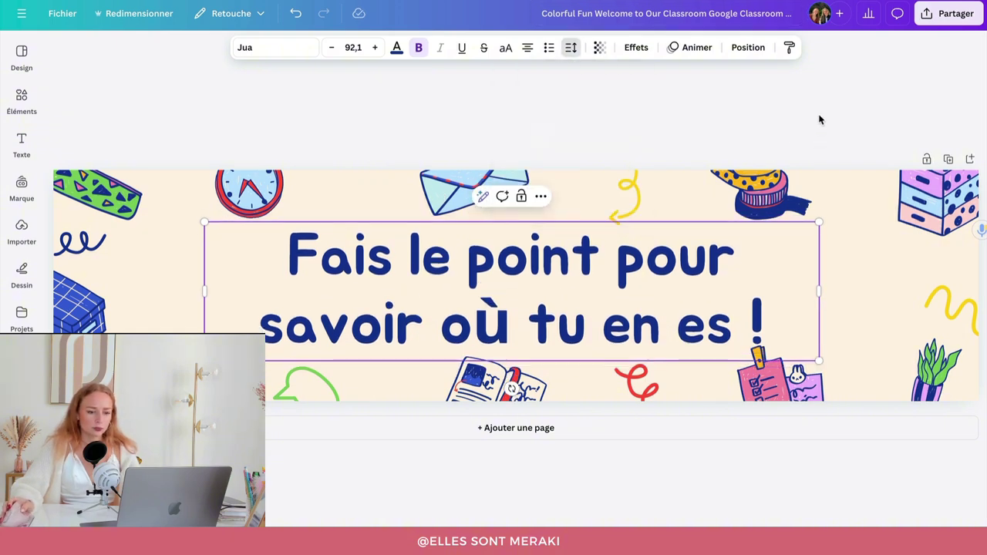
click(820, 120)
- Download the finished banner design as a PNG at size 1 (1920 × 480 px)
click(955, 16)
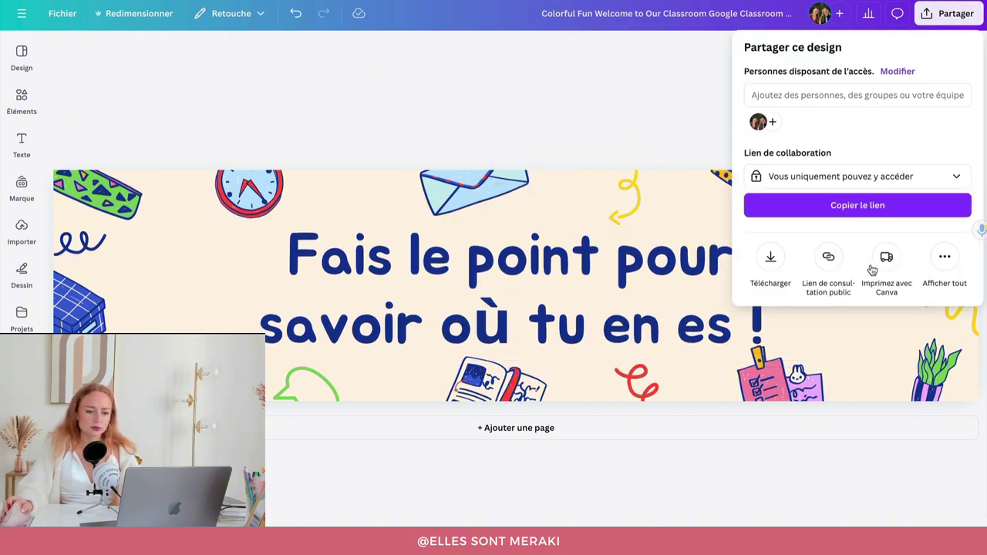
click(771, 259)
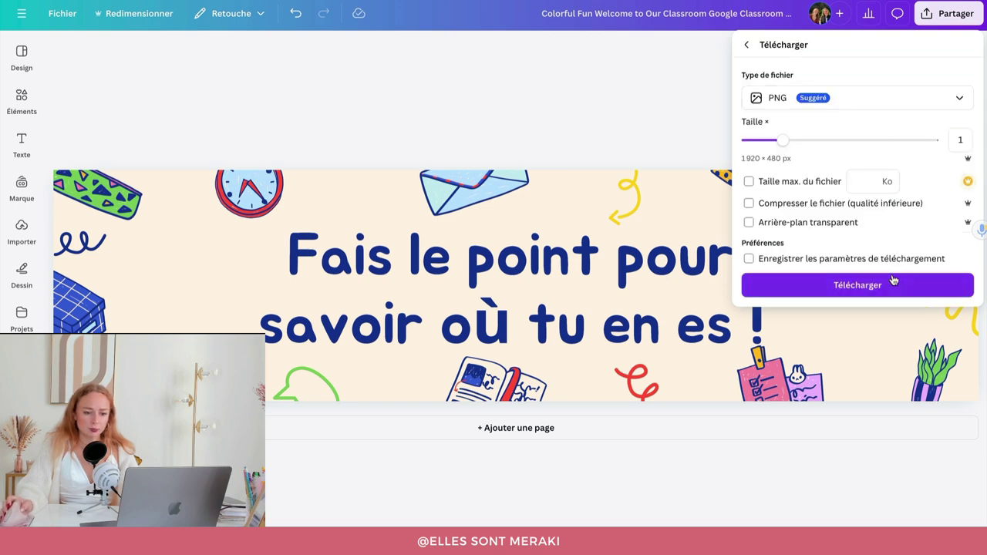
click(896, 283)
right_click(780, 277)
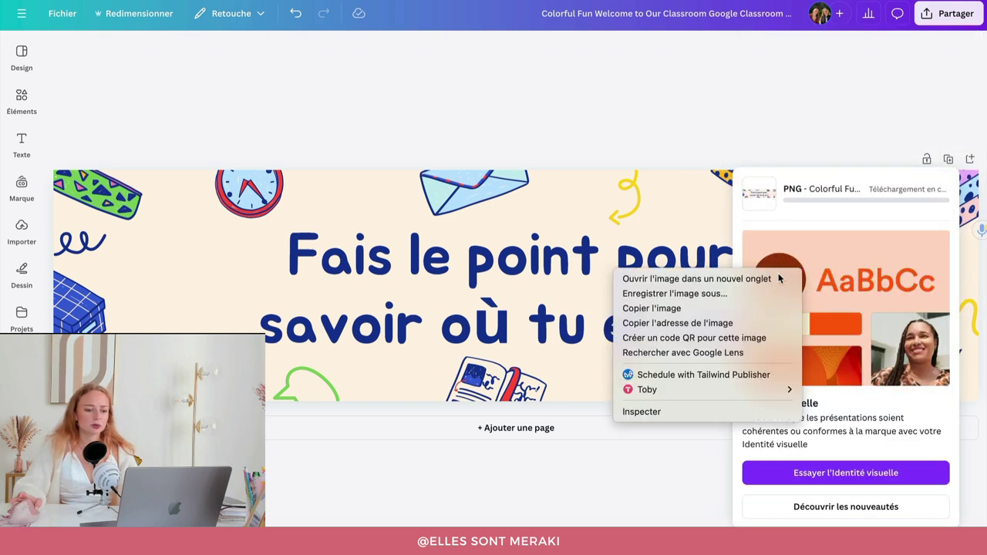
key(Escape)
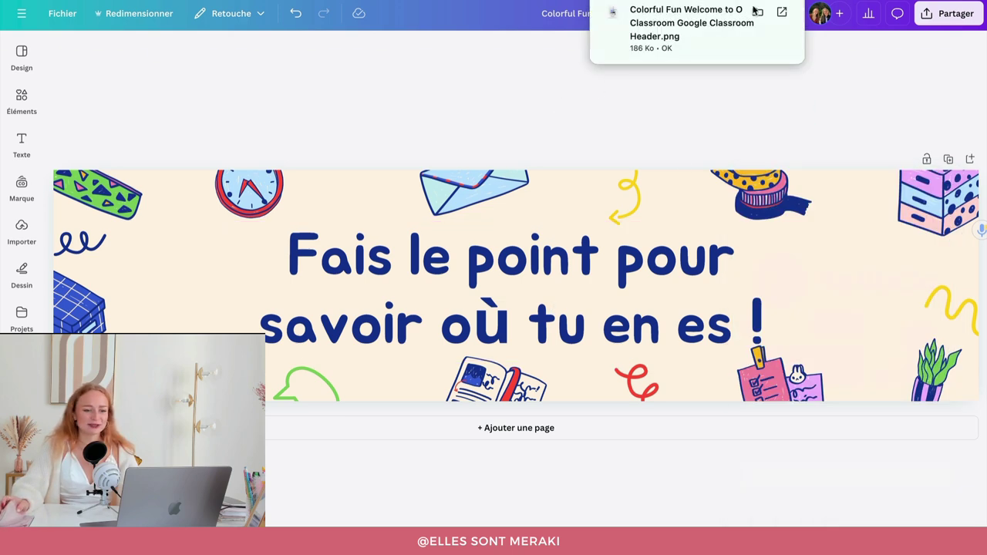
- Back in Google Forms, import the downloaded banner PNG from the Téléchargements folder as the quiz's header image
key(ctrl+Tab)
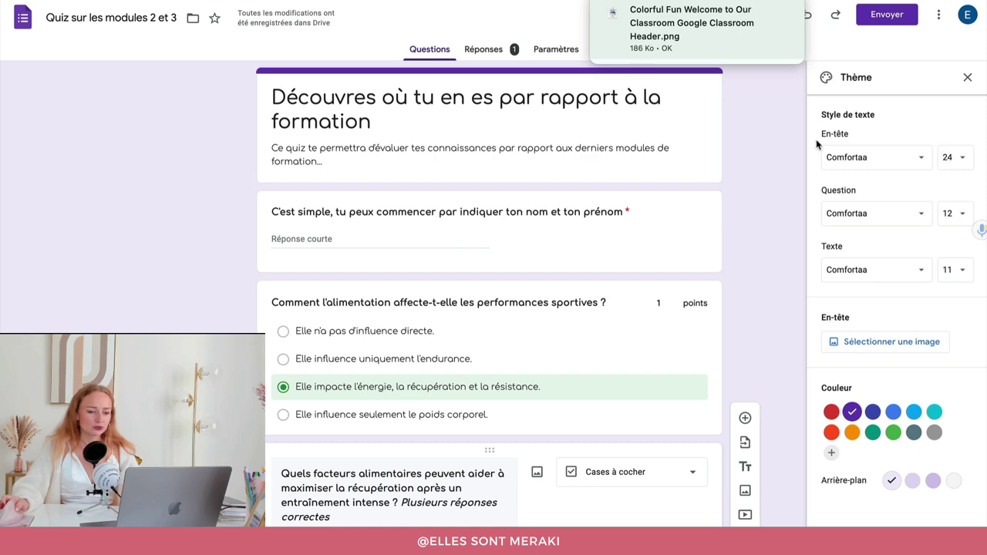
click(878, 344)
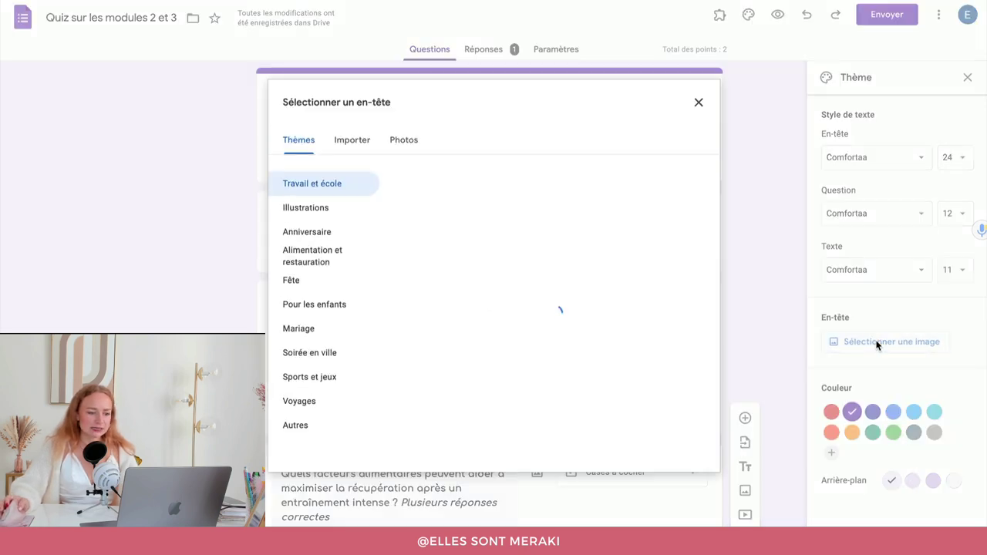
scroll(448, 181, down, 7)
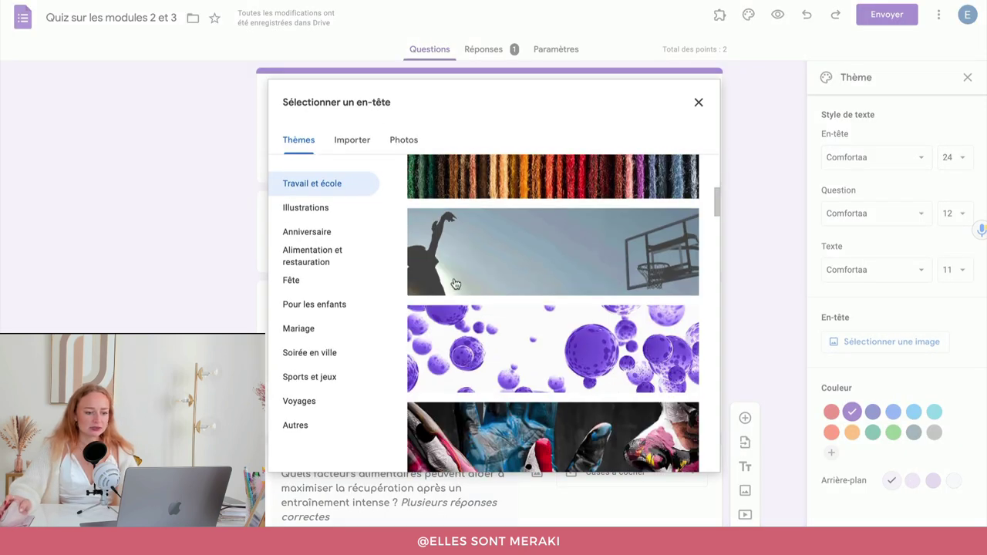
scroll(467, 274, up, 7)
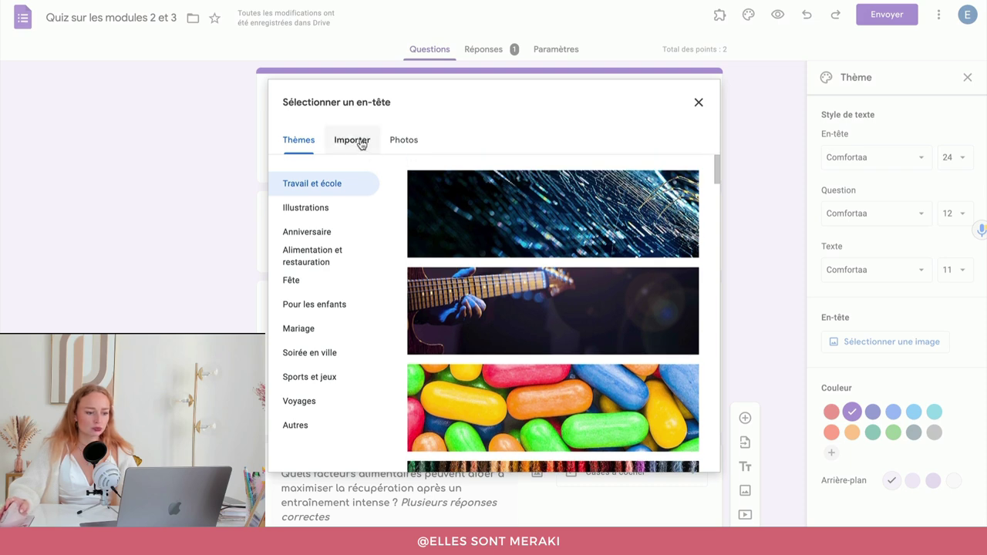
click(358, 144)
click(491, 363)
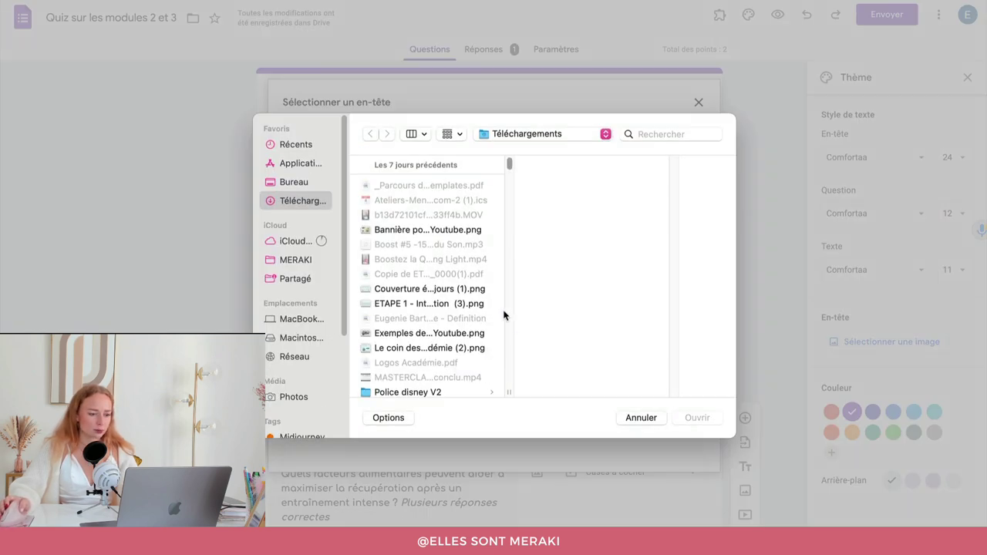
double_click(392, 190)
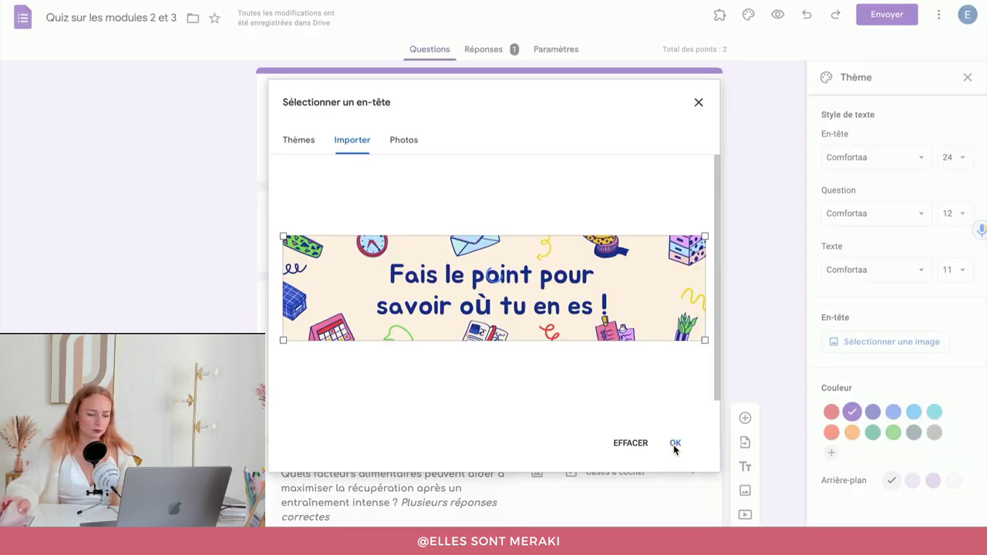
click(675, 443)
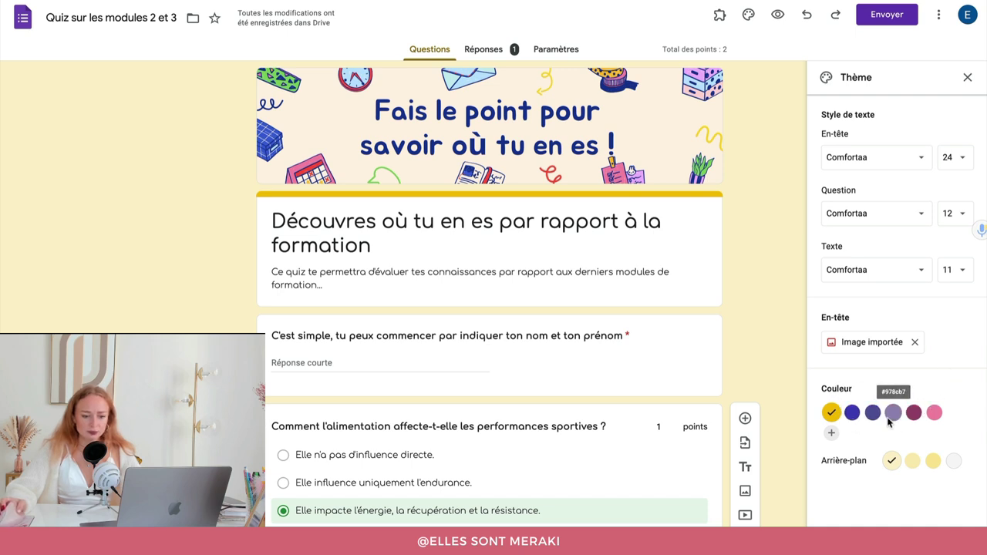
- Try several theme colours and backgrounds, settle on pink with the lightest pink background, close the theme settings and check the form
click(934, 414)
click(852, 414)
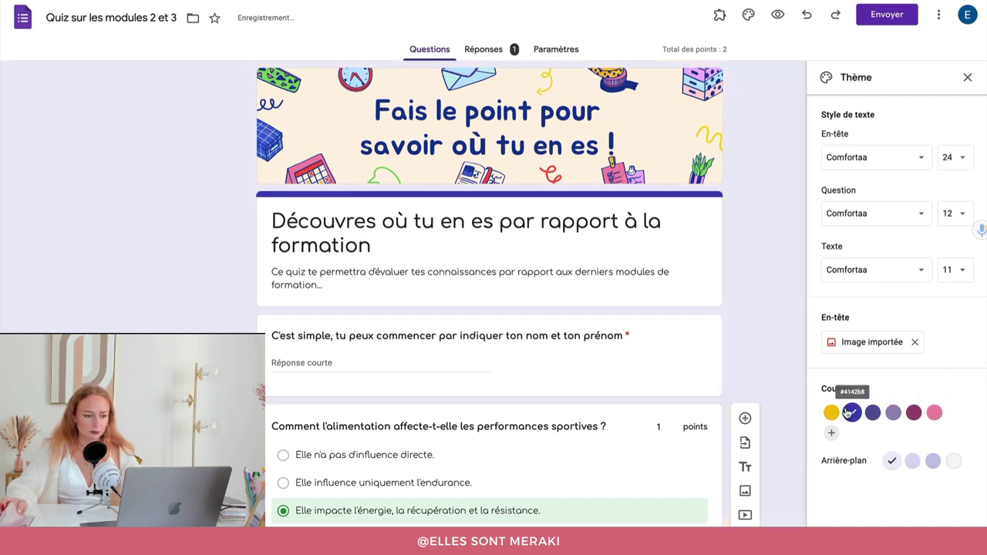
click(913, 414)
click(934, 413)
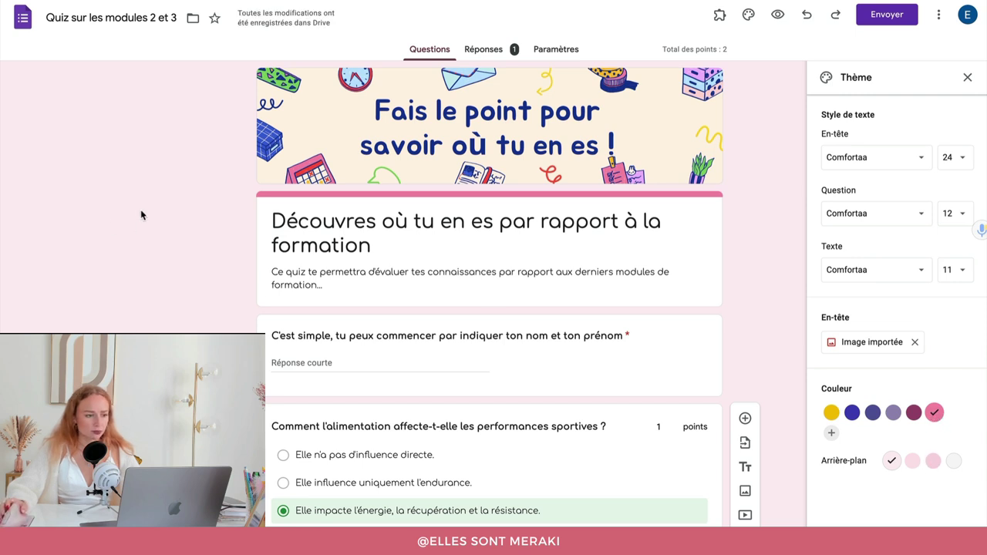
click(933, 460)
click(954, 460)
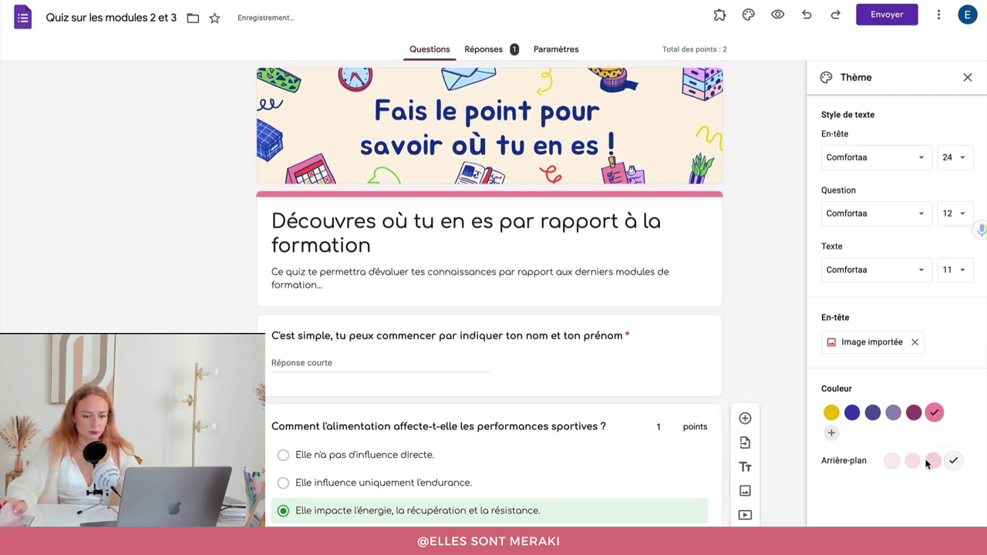
click(892, 460)
click(967, 78)
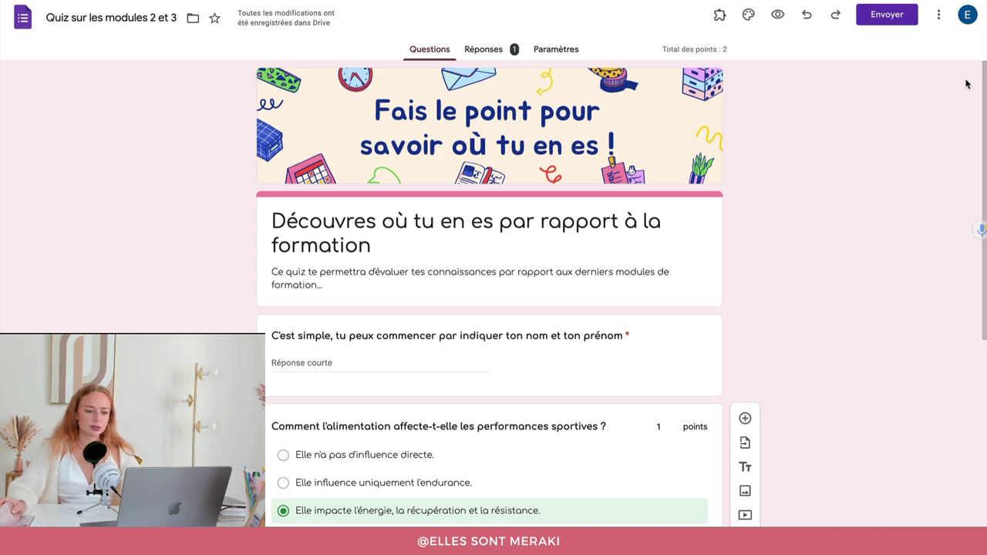
scroll(889, 205, down, 5)
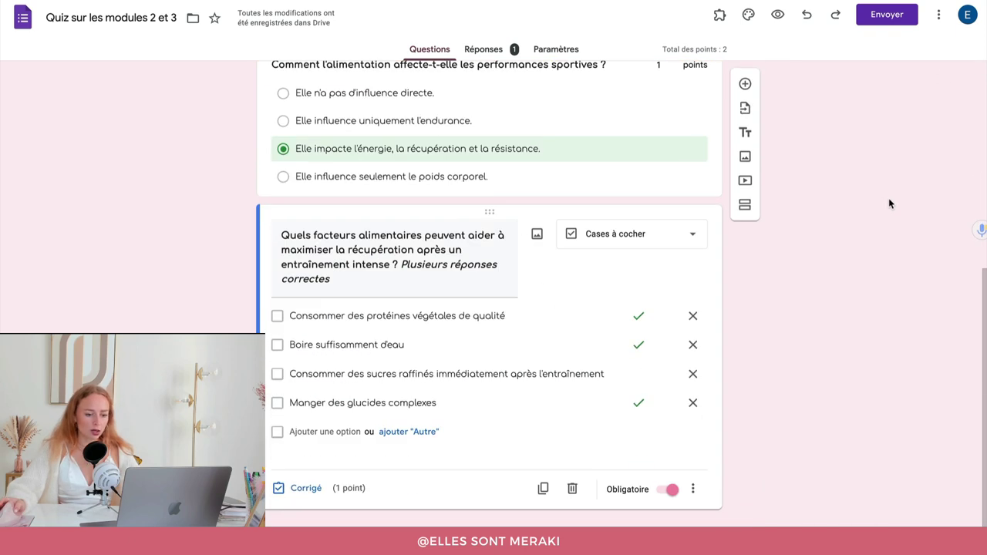
scroll(889, 199, up, 5)
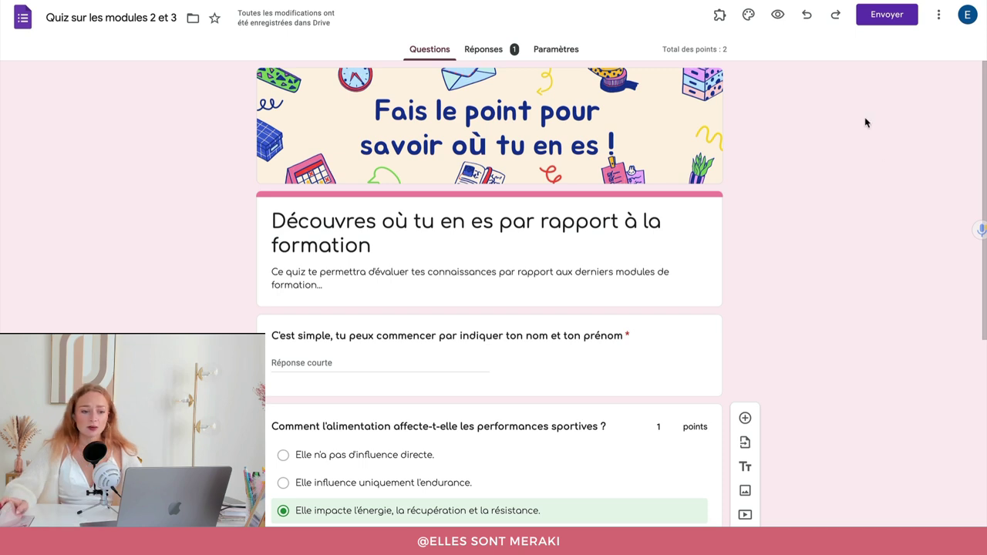
- Review the form's sending options, including e-mail, a link with the shortened URL and the HTML embed code, and close them
click(886, 20)
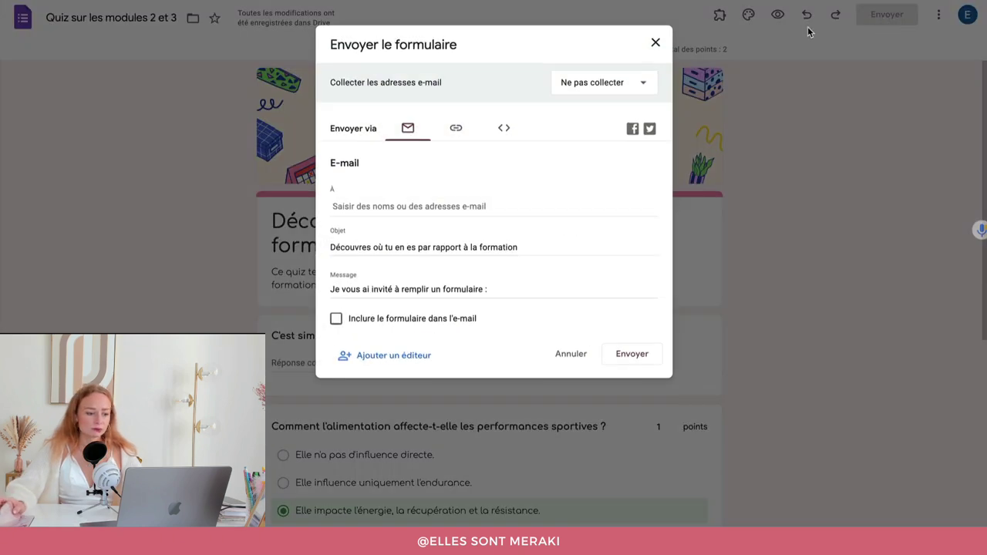
click(457, 132)
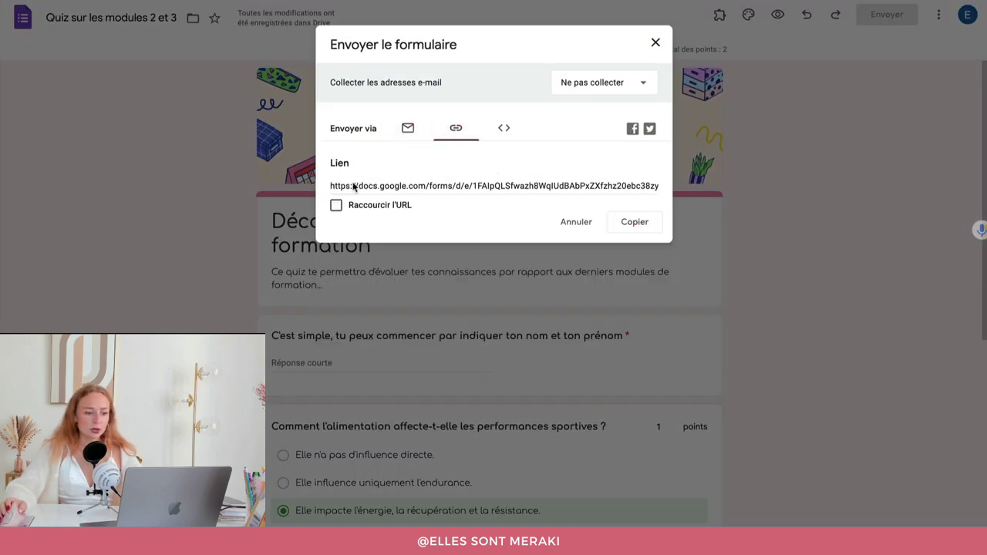
click(337, 206)
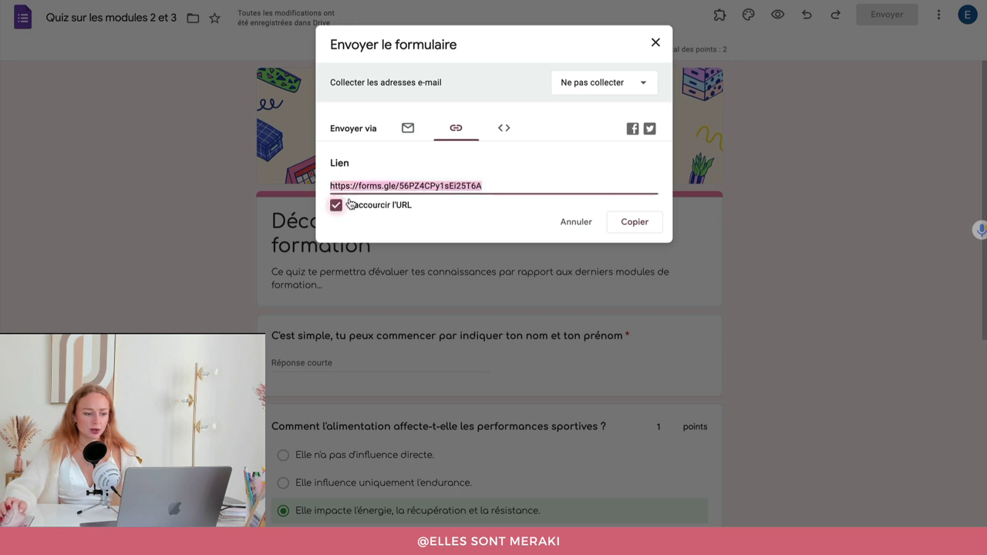
click(361, 185)
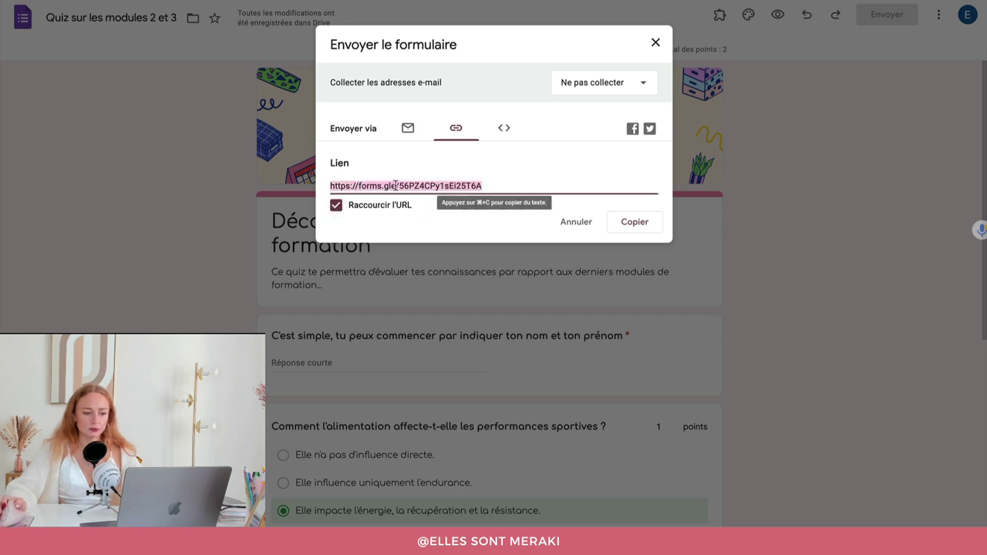
click(509, 129)
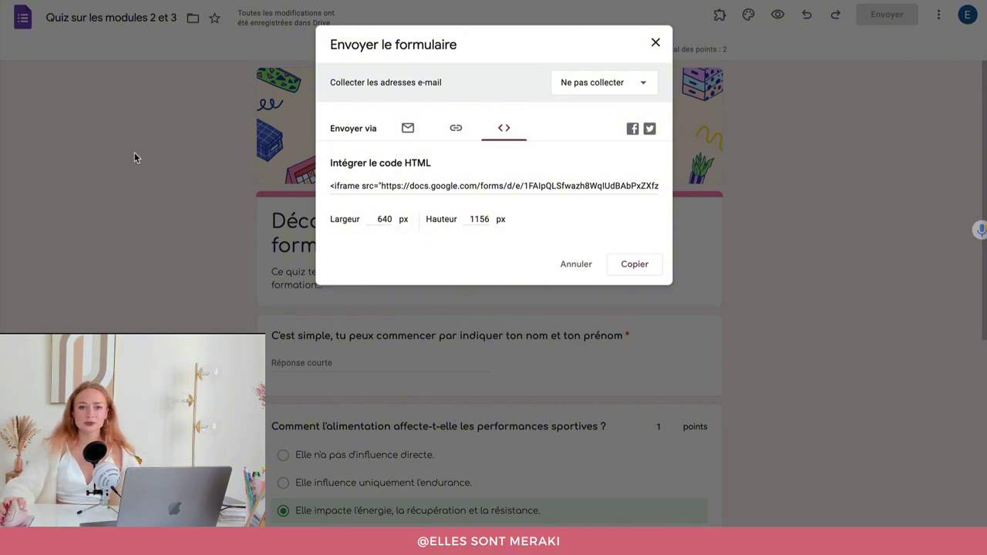
click(657, 43)
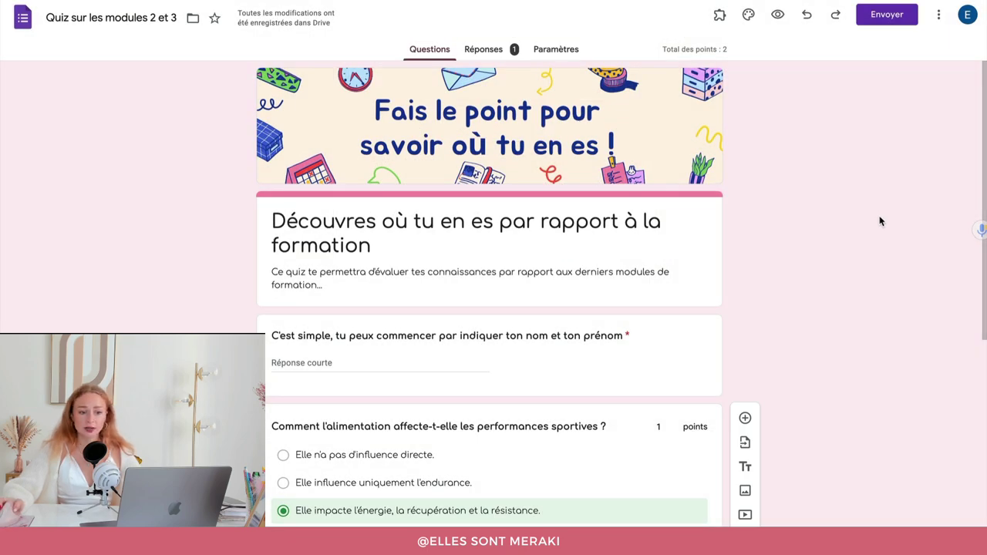
- View the quiz's response statistics and the additional response options, such as new-response notifications and CSV download
click(489, 54)
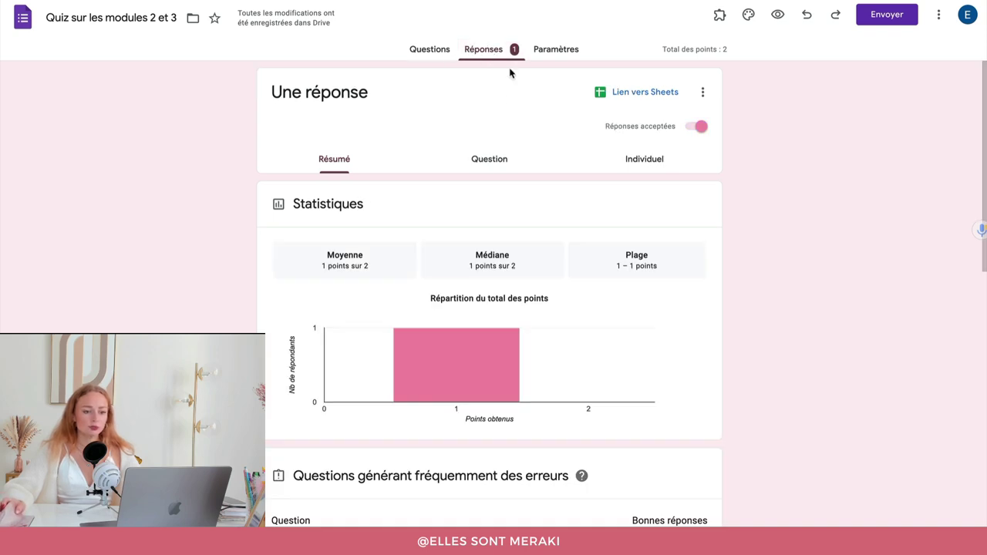
click(702, 94)
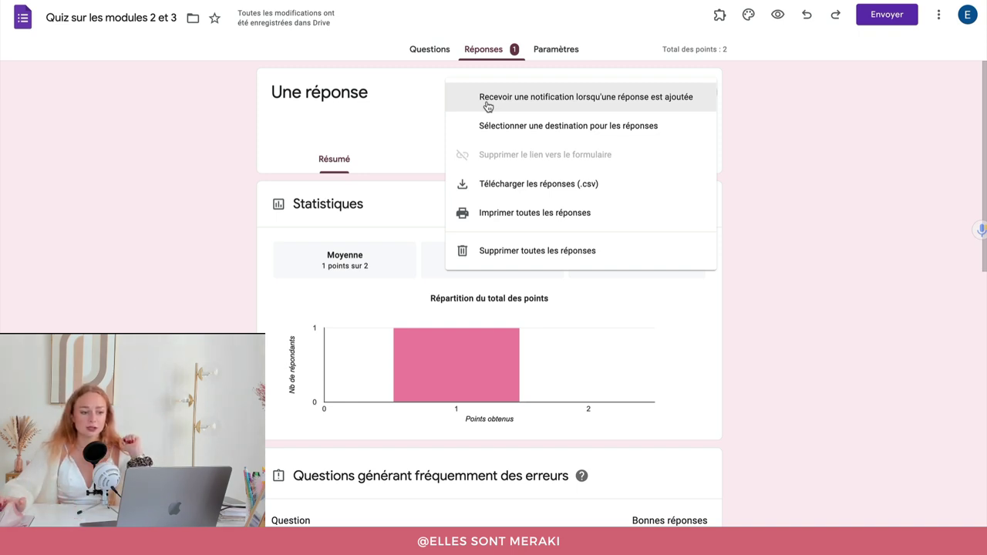
click(760, 122)
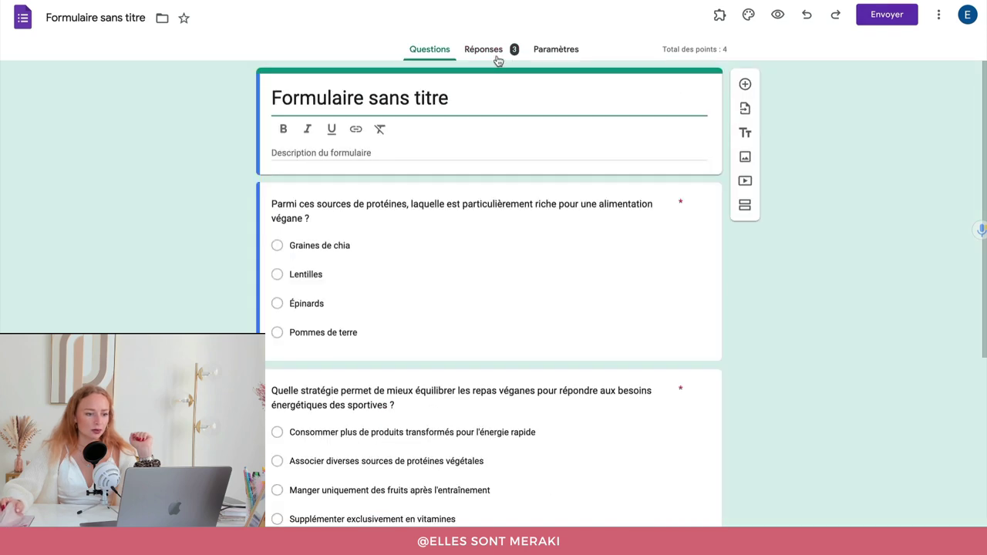
- In the "Formulaire sans titre" quiz, examine the response summary, from the score statistics through each question's answer chart
click(487, 53)
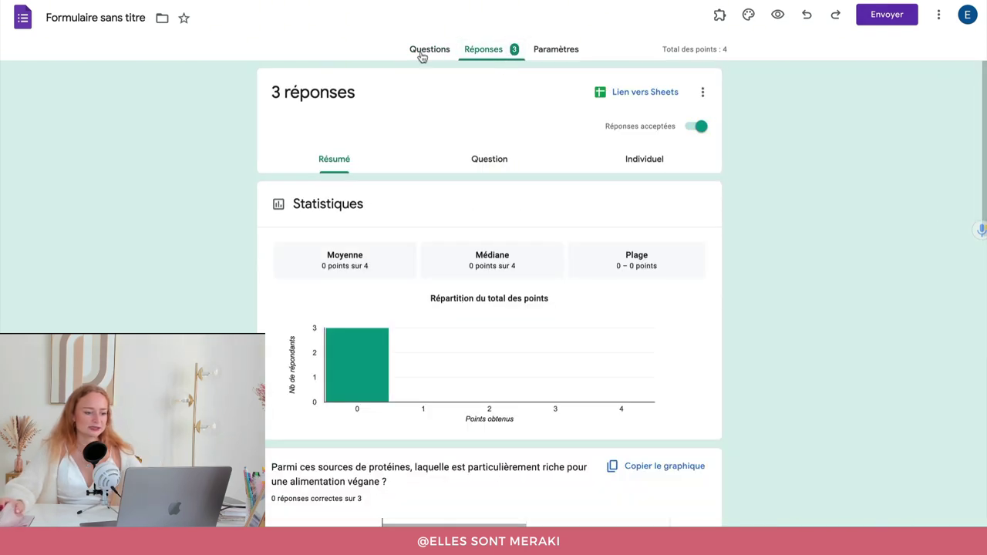
scroll(347, 182, down, 1)
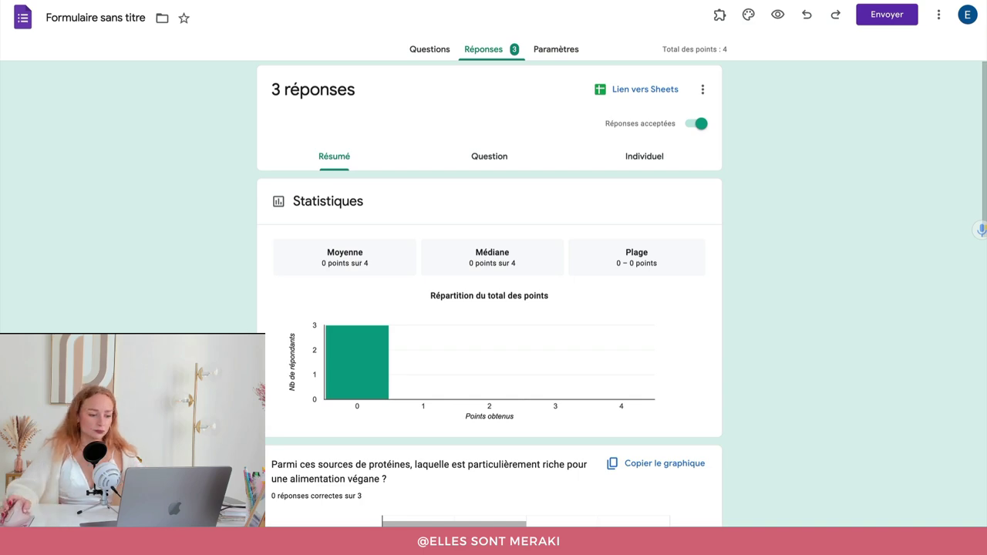
scroll(244, 320, down, 3)
scroll(348, 307, down, 6)
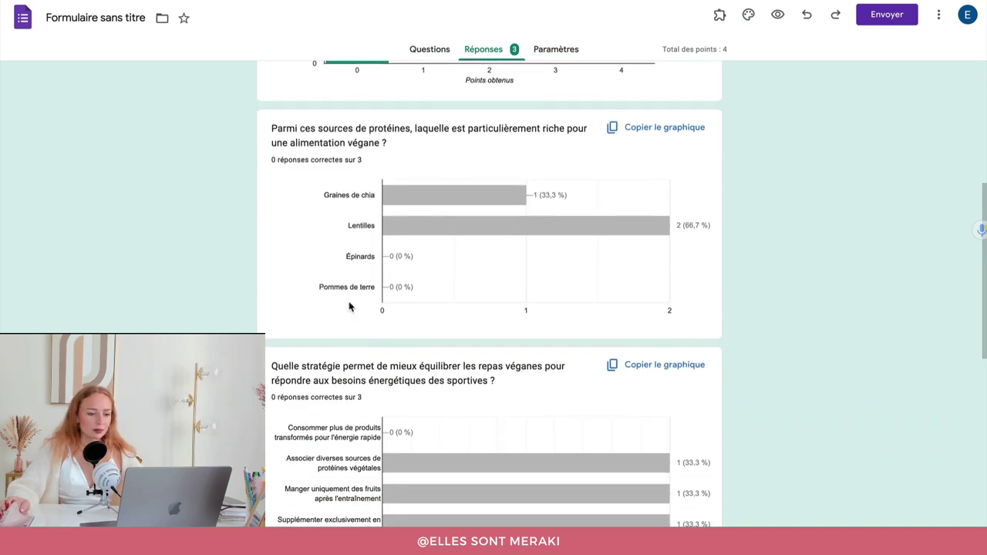
scroll(540, 305, down, 10)
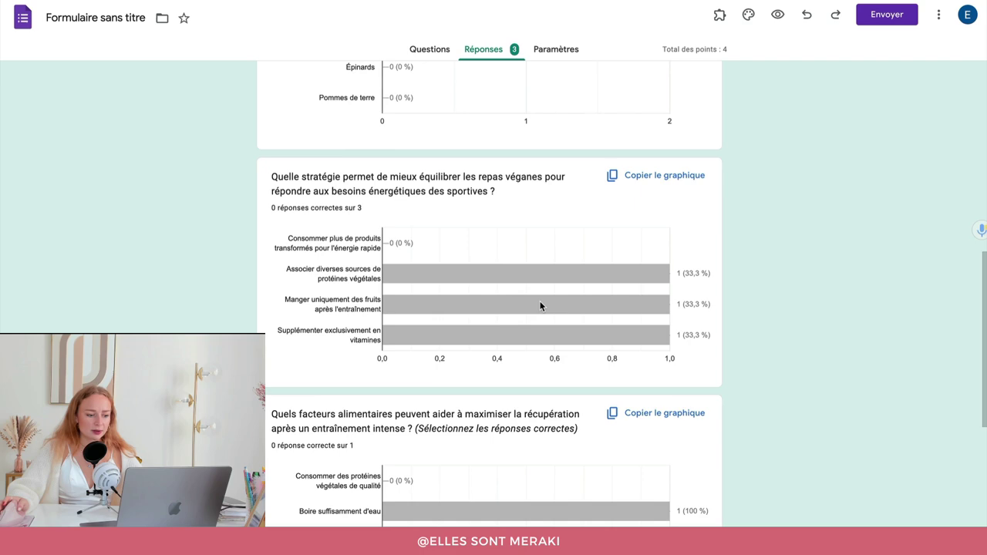
scroll(329, 343, down, 4)
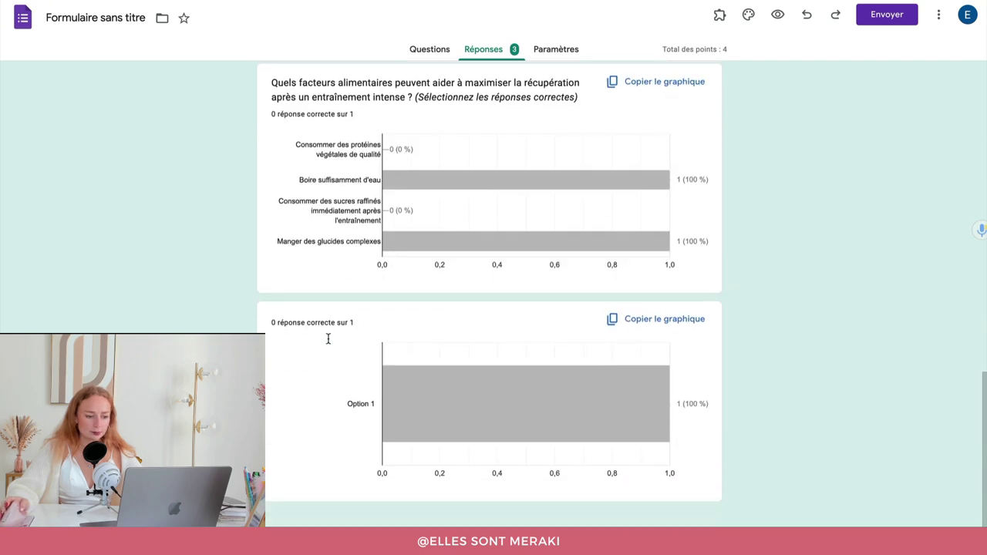
scroll(329, 342, up, 20)
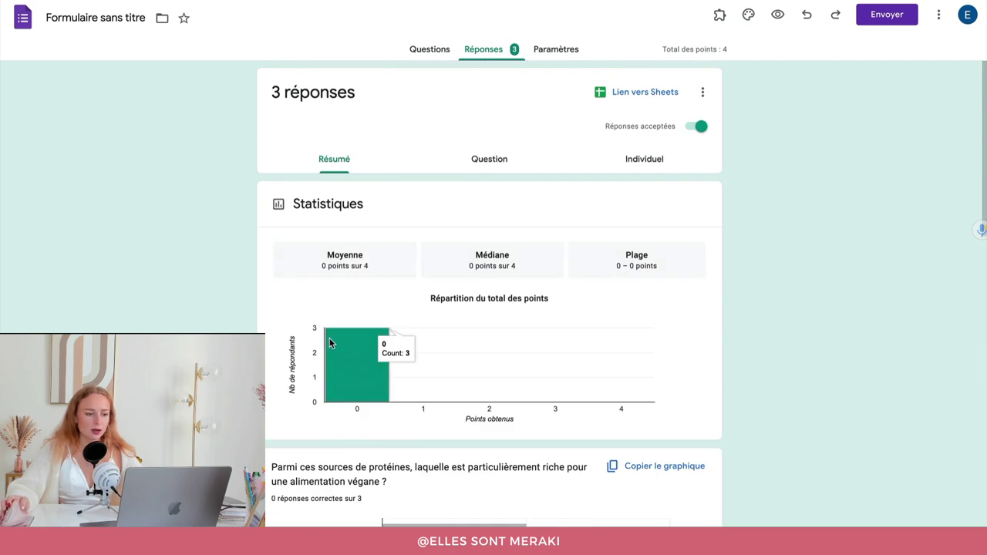
- Examine the responses question by question, switching to the question on balancing vegan meals ("Quelle stratégie permet de mieux équilibrer...")
click(489, 165)
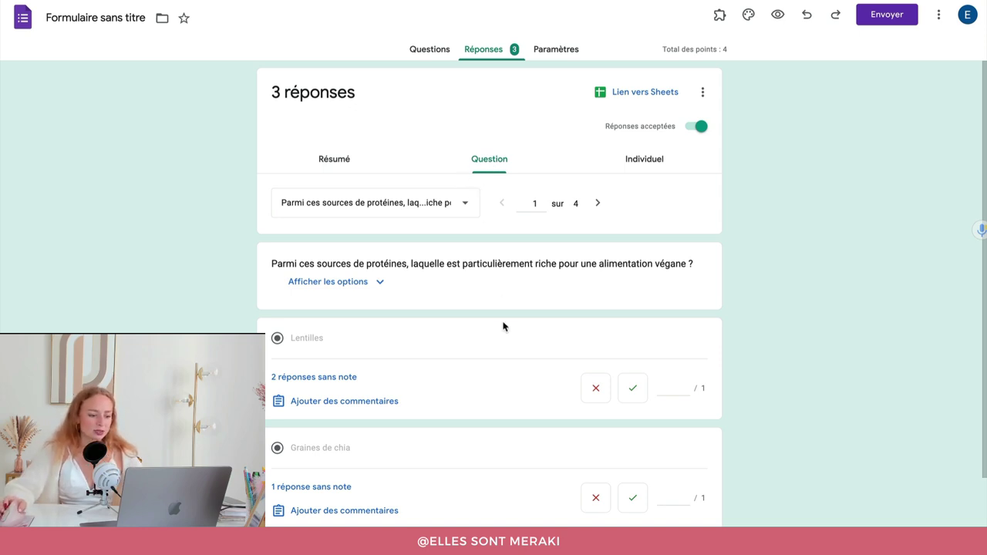
scroll(503, 327, down, 2)
scroll(509, 415, up, 2)
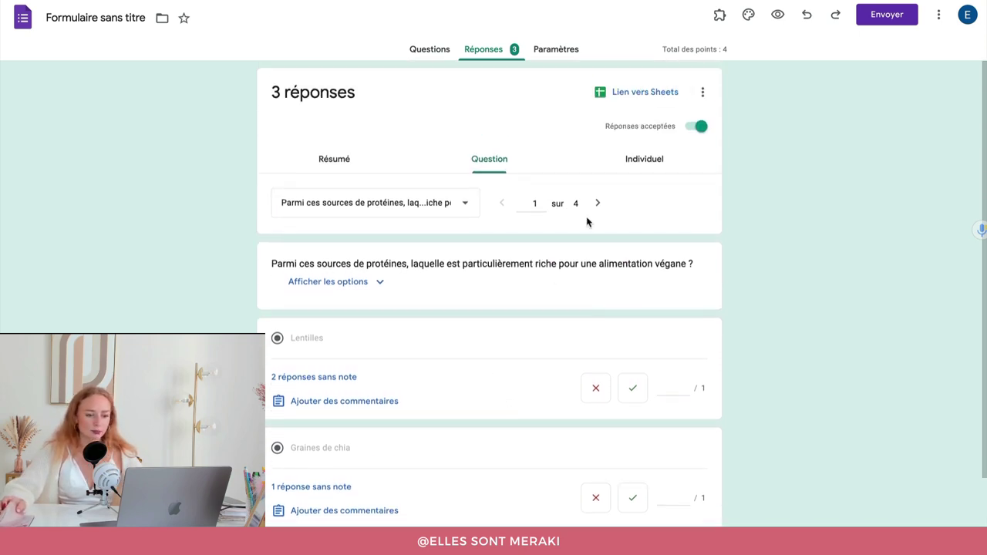
click(467, 203)
click(417, 234)
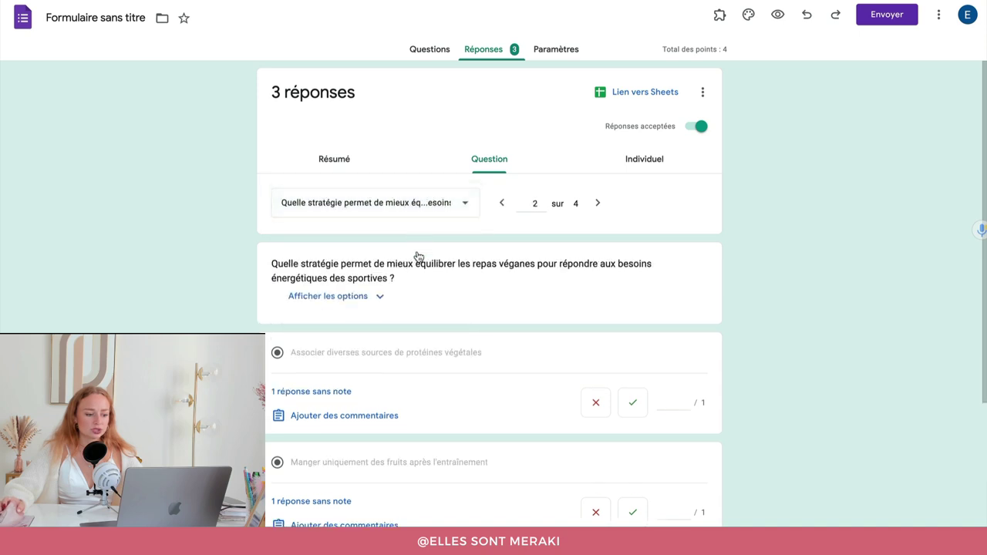
- Examine the first respondent's individual submission, including the score and the marked answers
click(657, 166)
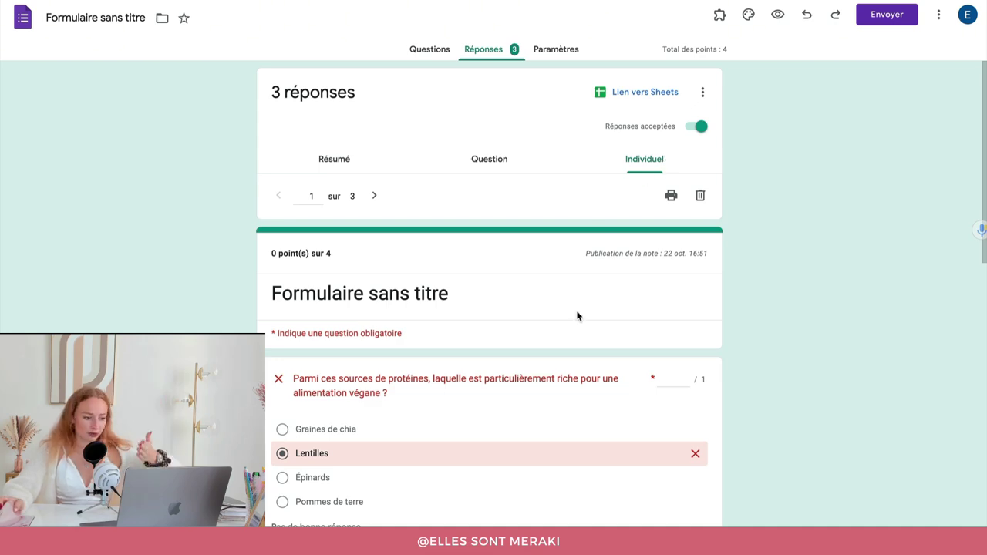
scroll(566, 330, down, 10)
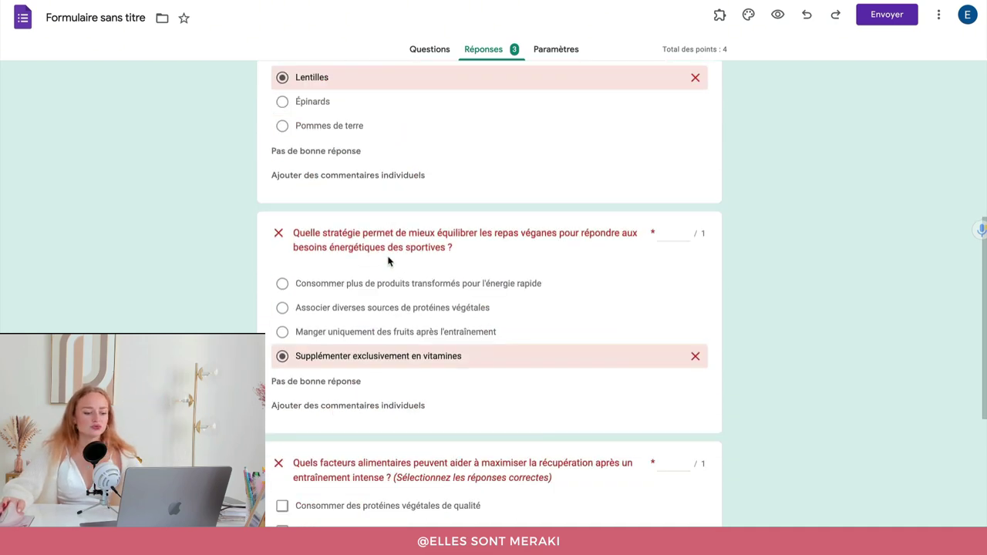
scroll(404, 227, up, 12)
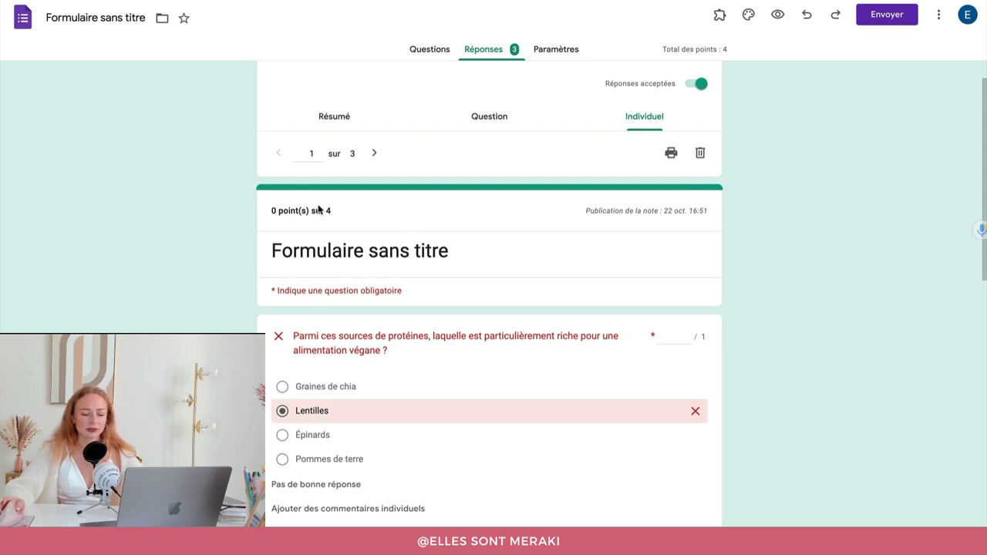
scroll(317, 207, up, 1)
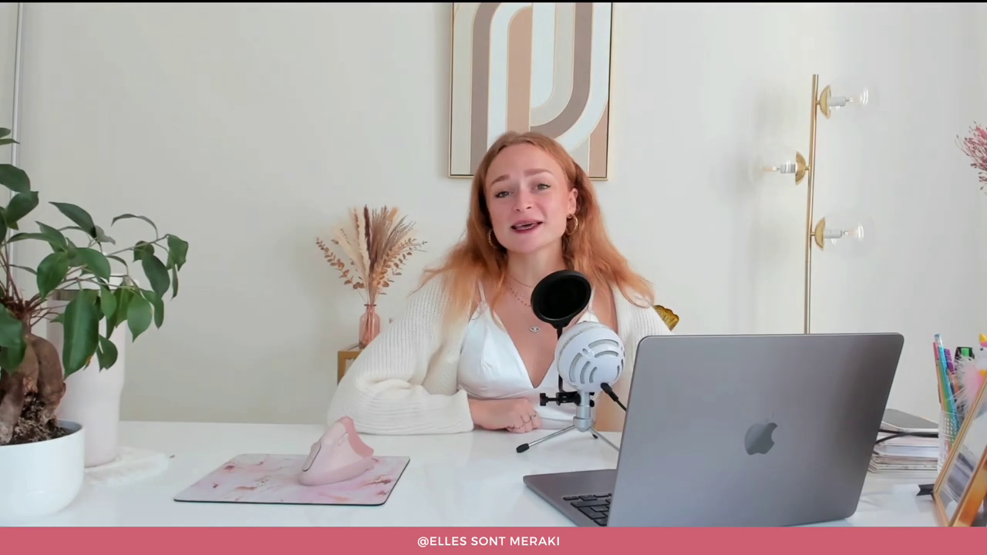